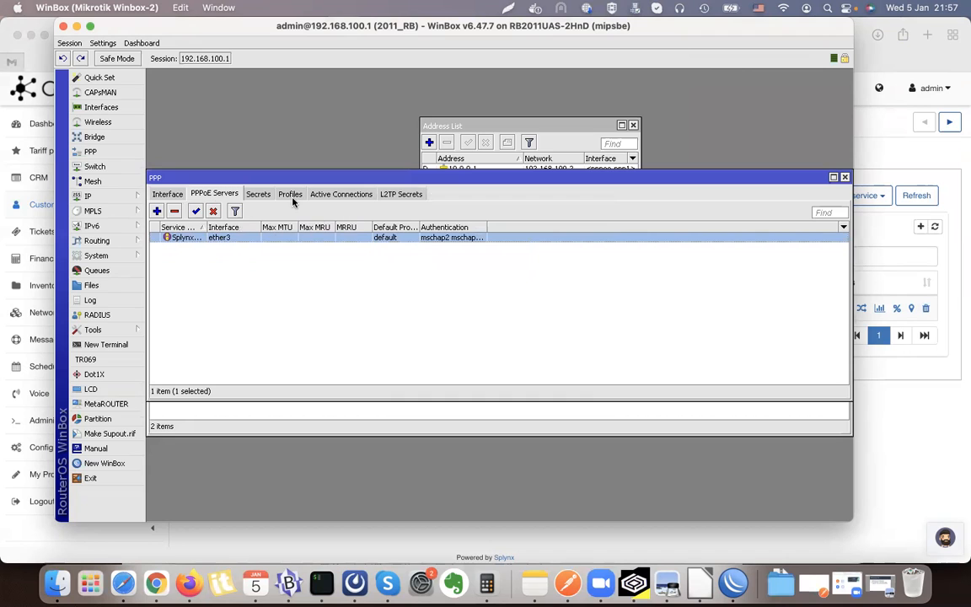
- Check the local address set in the default PPP profile, widening the Name column so the profile names are readable
click(245, 238)
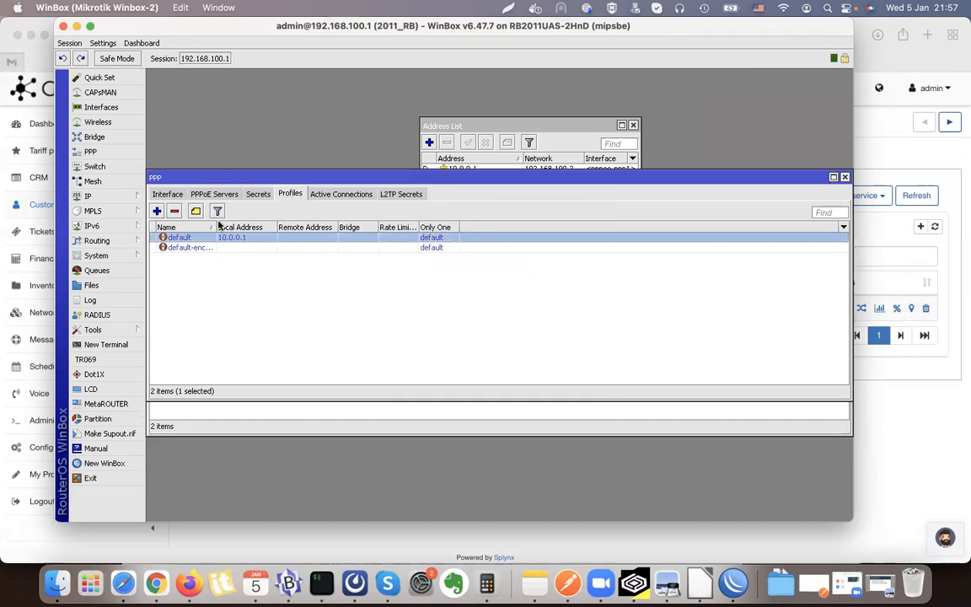
drag(217, 226, 237, 227)
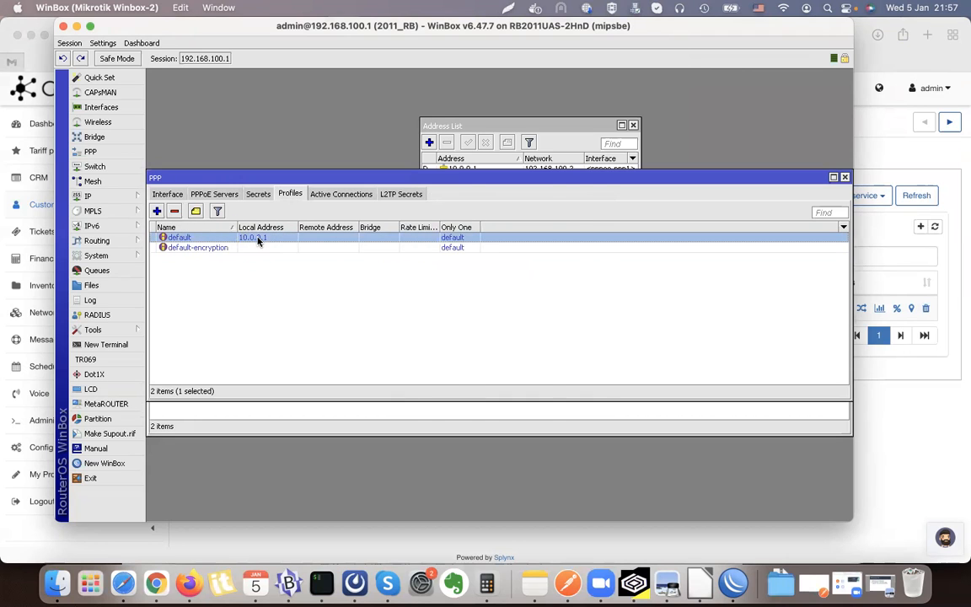
double_click(259, 239)
click(531, 158)
drag(531, 158, 481, 160)
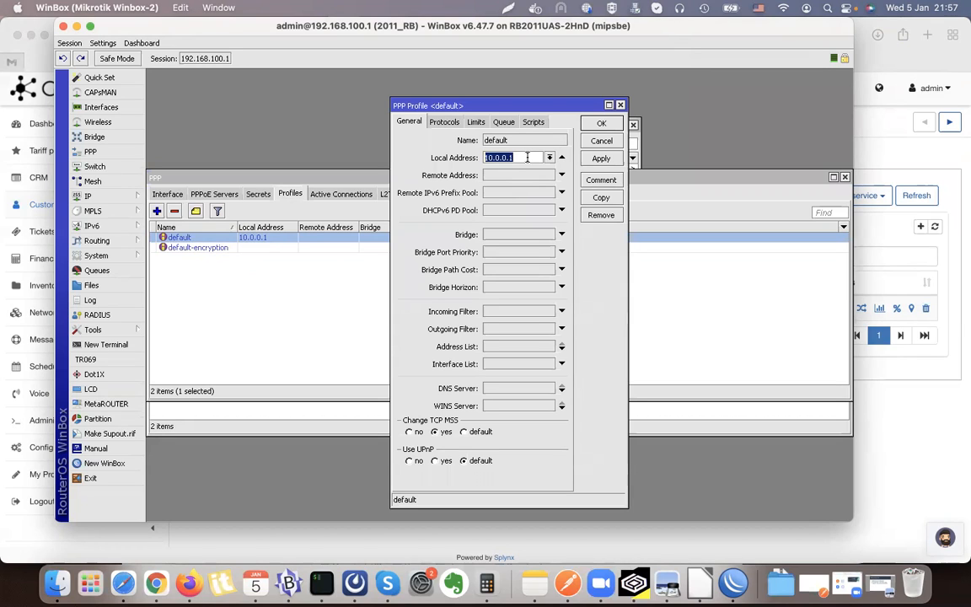
click(620, 106)
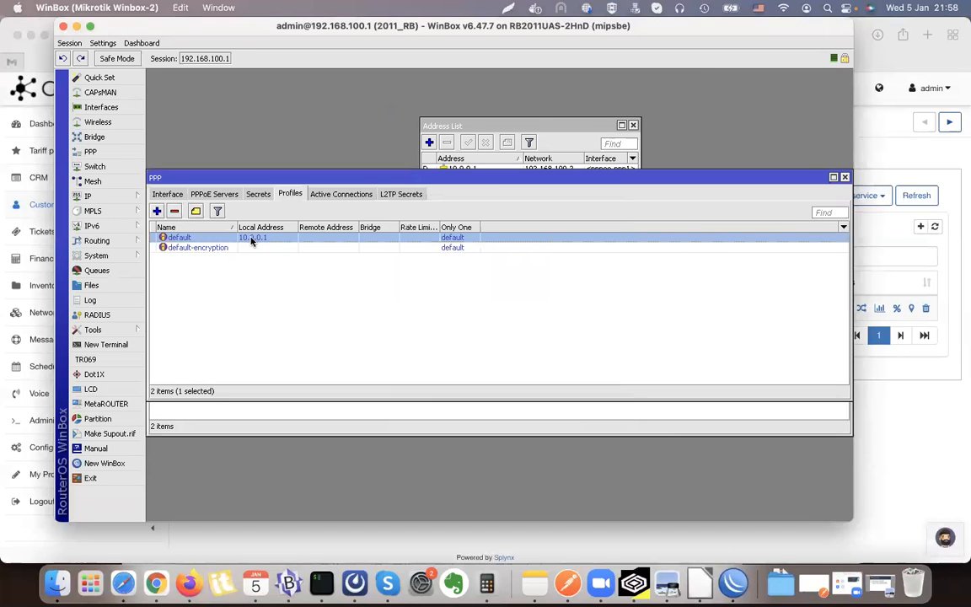
drag(236, 227, 249, 228)
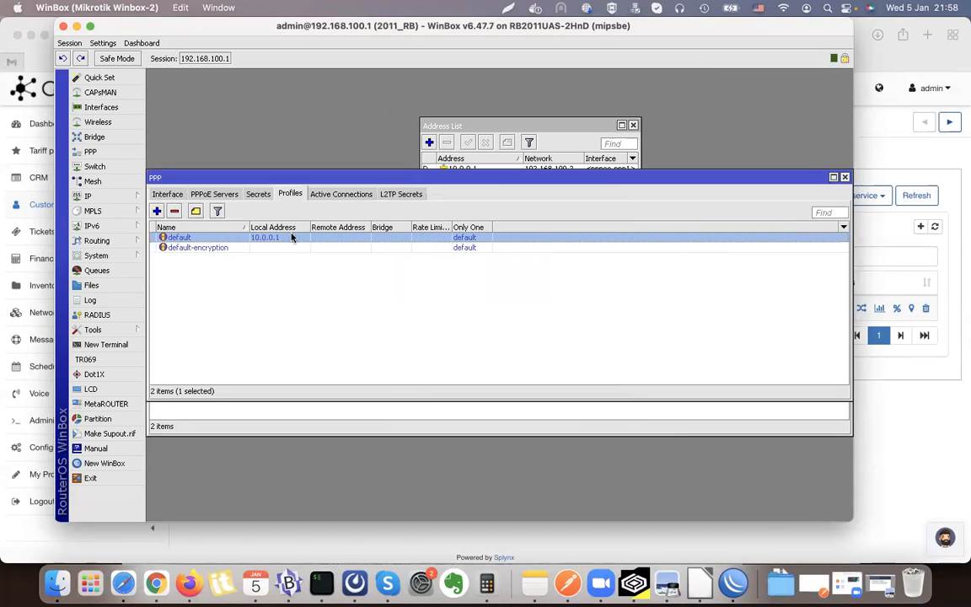
- Check the Use Radius and Accounting options in the PPP Authentication&Accounting settings of the PPP secrets
click(259, 195)
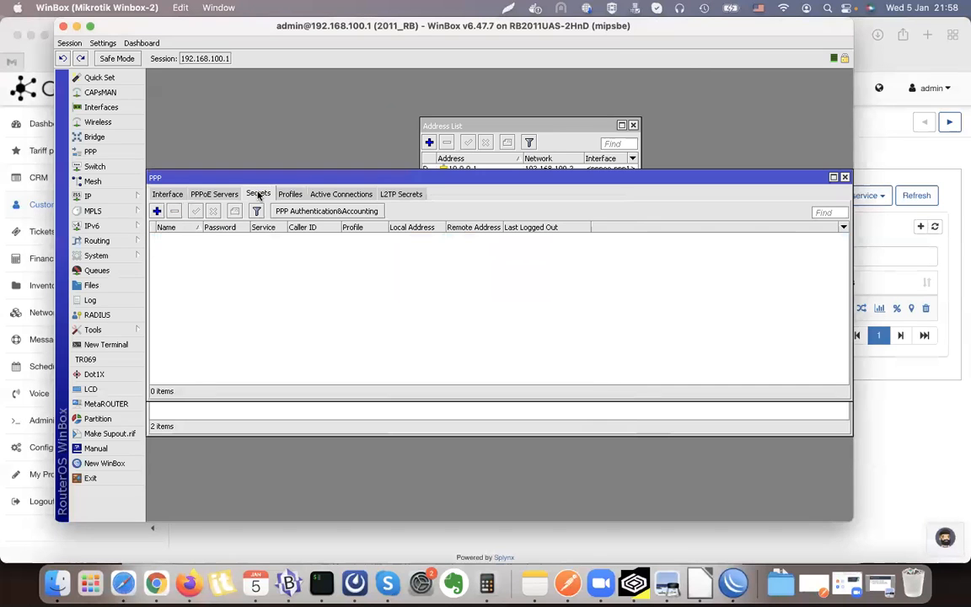
click(306, 212)
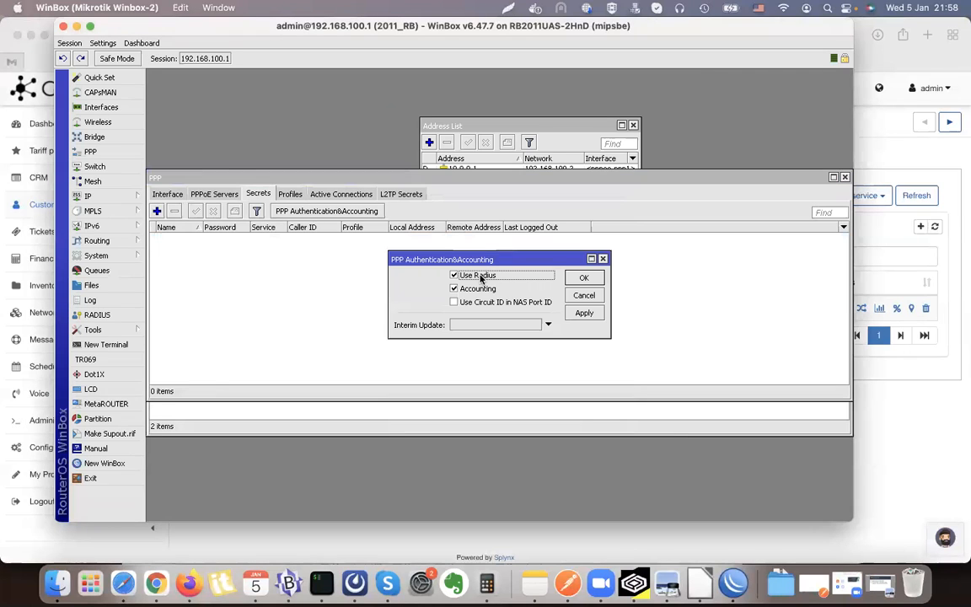
click(581, 278)
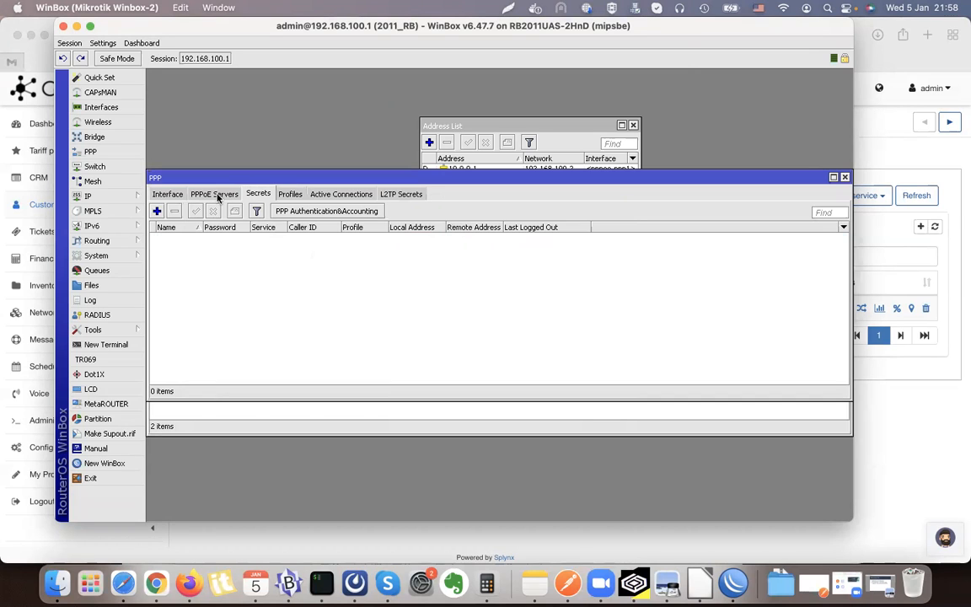
- Open the RADIUS server entry for ppp, login and dhcp and inspect its address, secret and source address
click(97, 314)
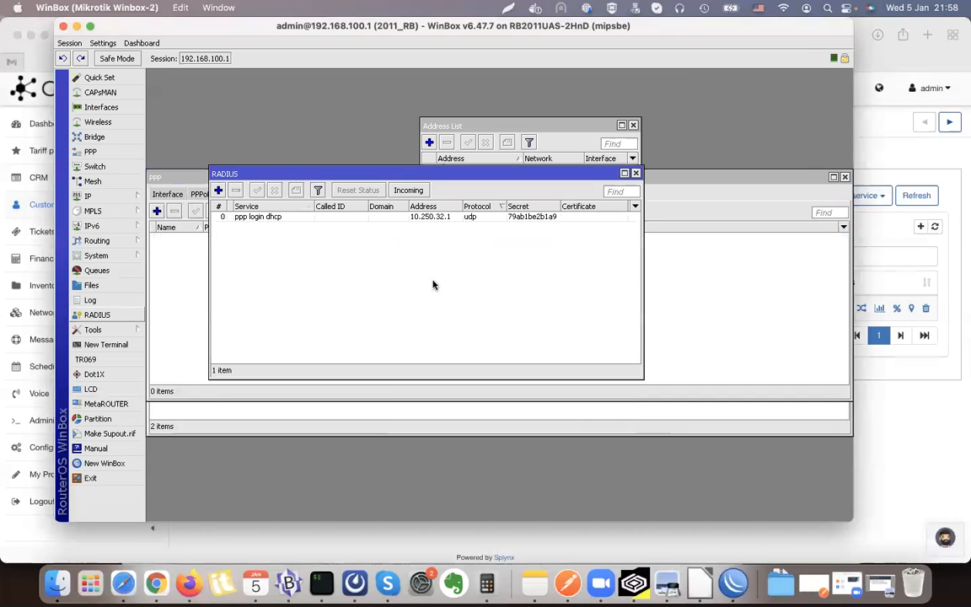
double_click(303, 217)
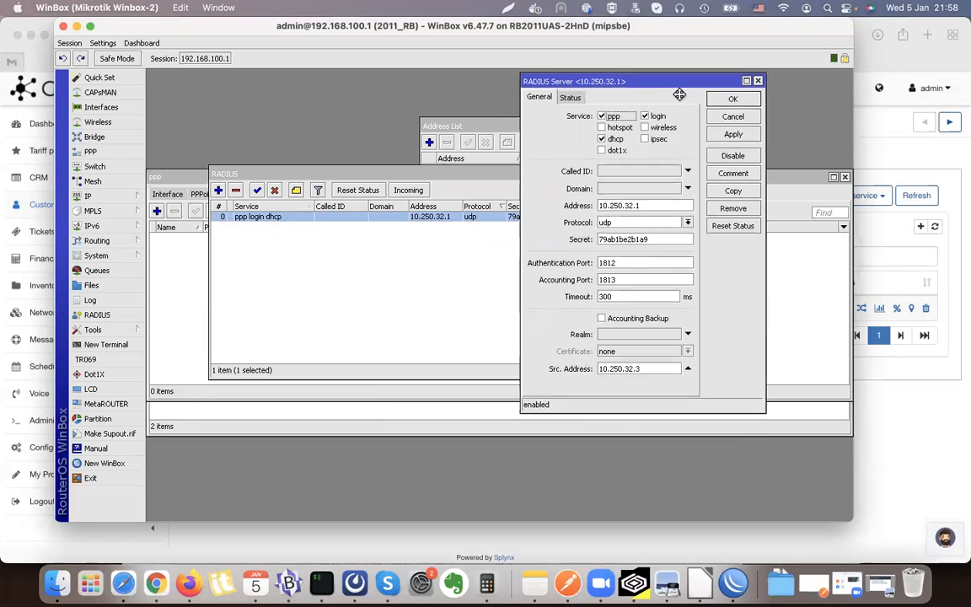
drag(673, 85, 657, 125)
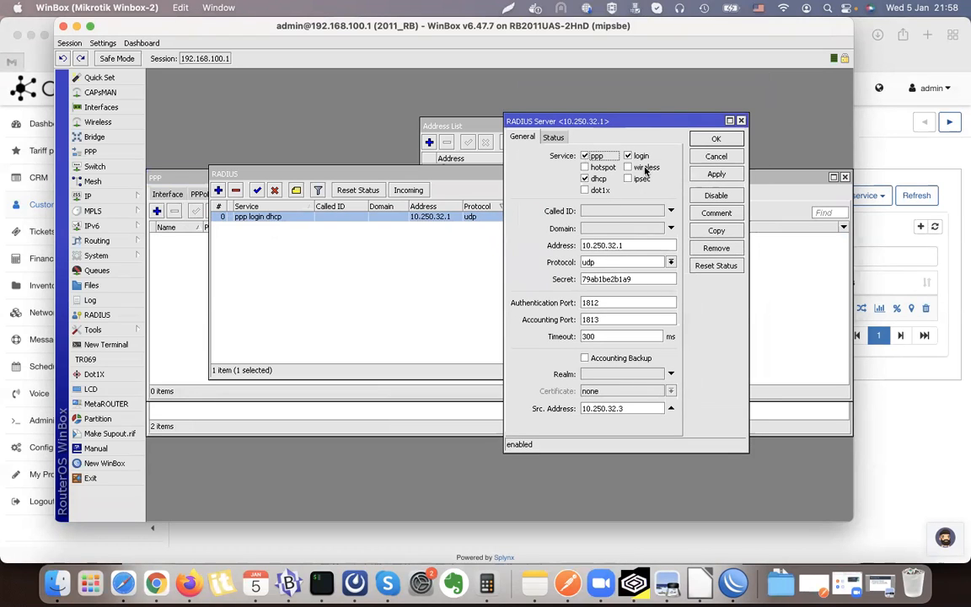
double_click(639, 247)
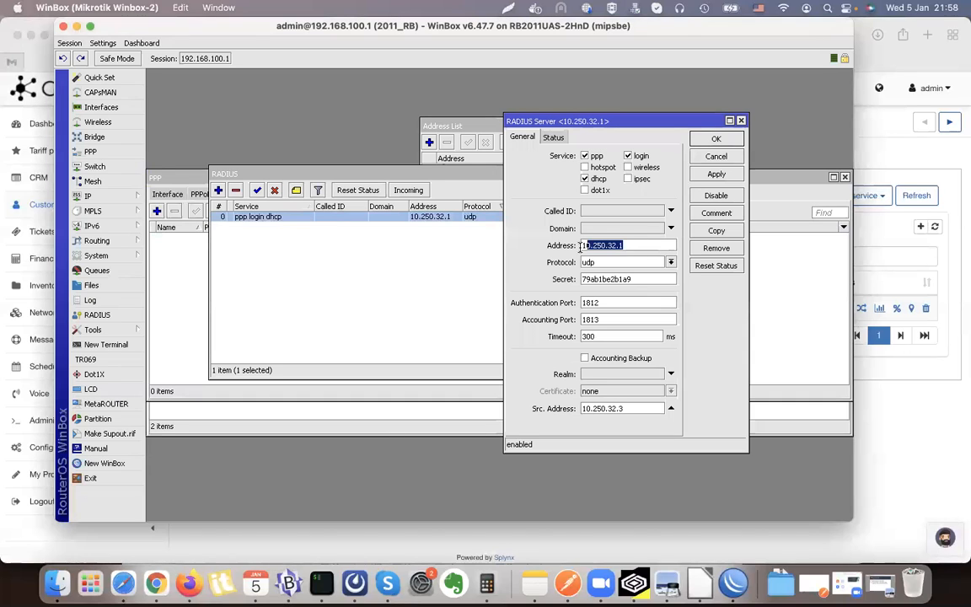
double_click(597, 280)
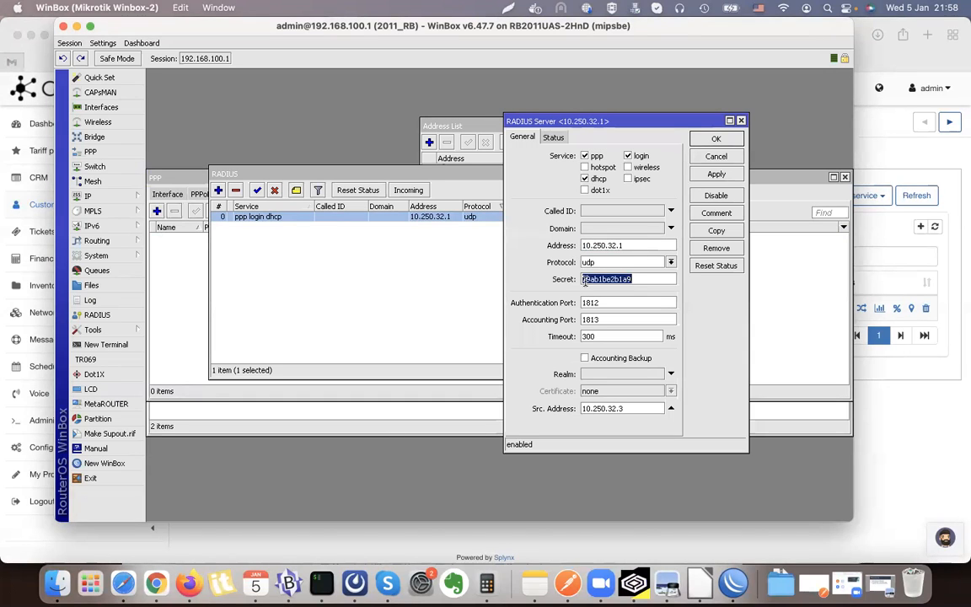
double_click(620, 408)
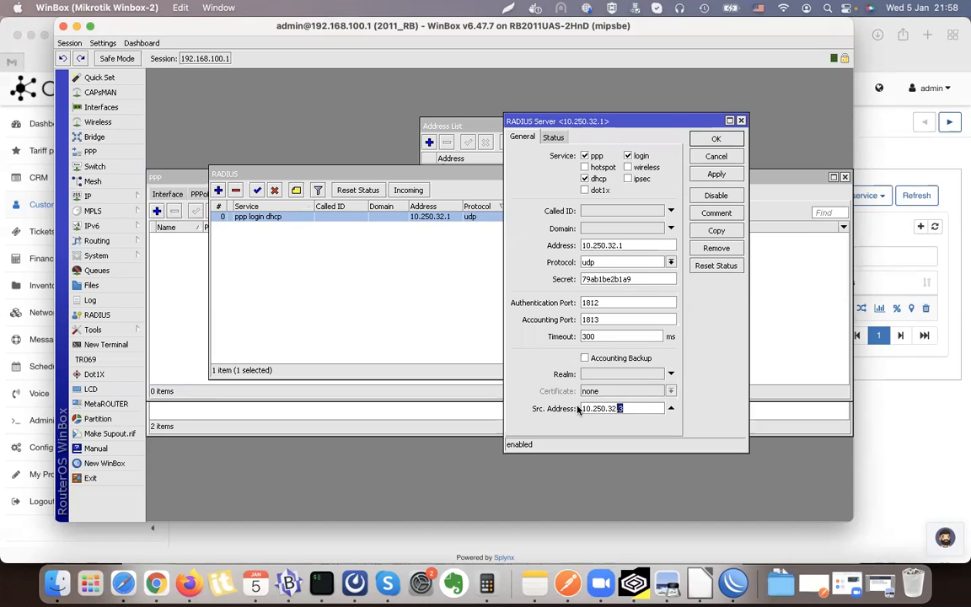
- Examine the RADIUS server's status counters for requests and accepts
click(551, 138)
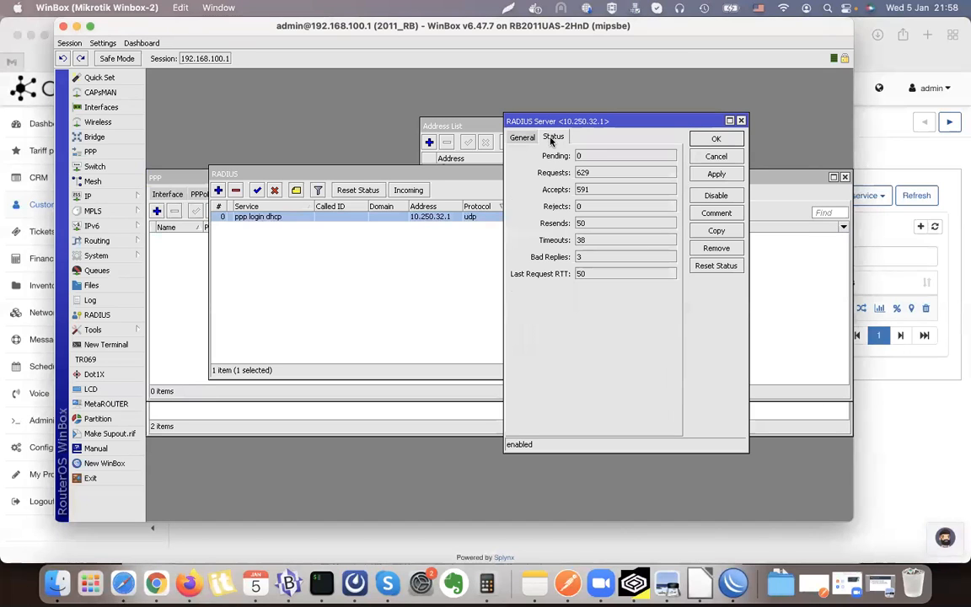
double_click(583, 172)
double_click(590, 189)
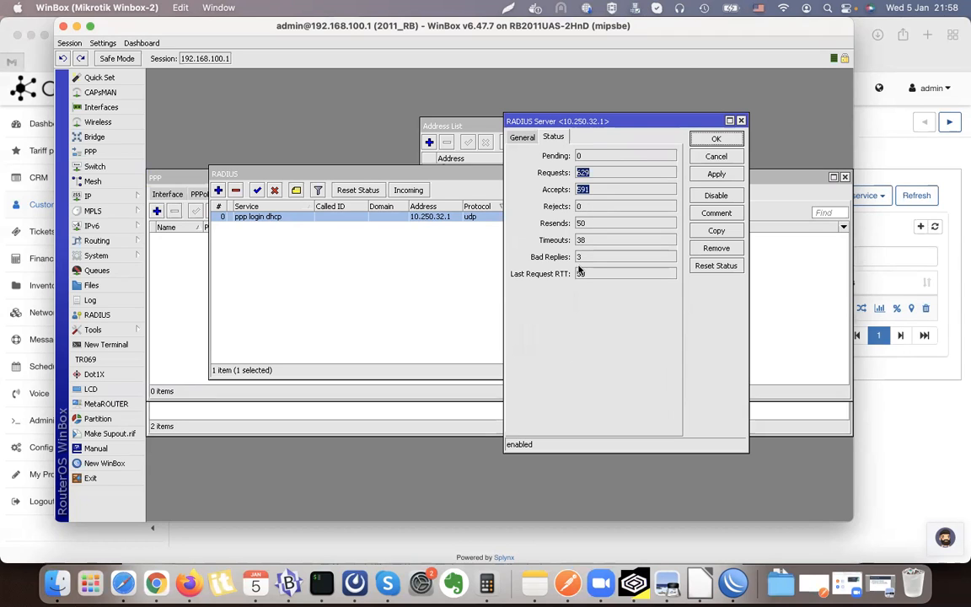
drag(636, 126, 690, 128)
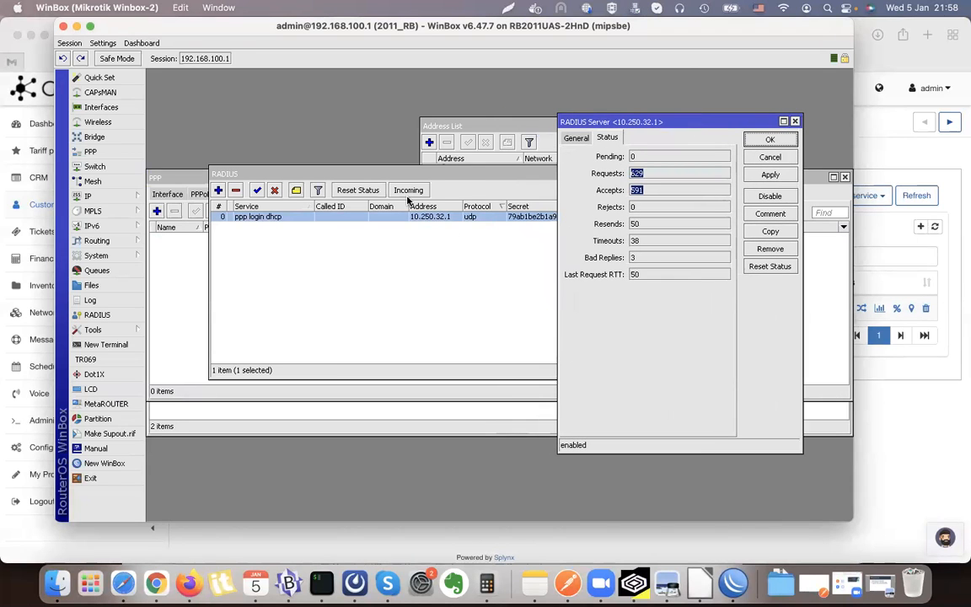
- Inspect the RADIUS Incoming settings, including the Accept option and port, and close them
click(374, 173)
click(412, 191)
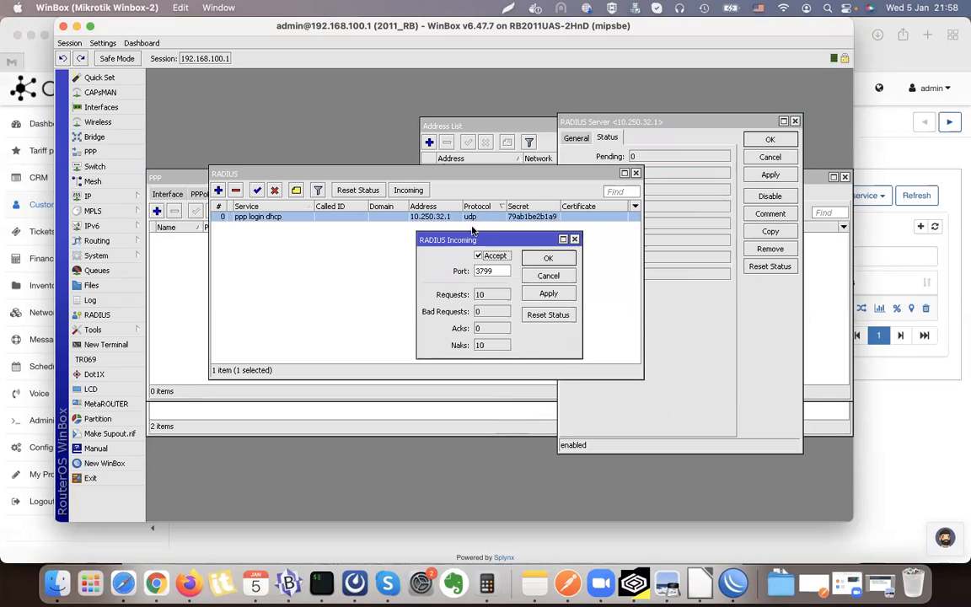
drag(483, 239, 378, 242)
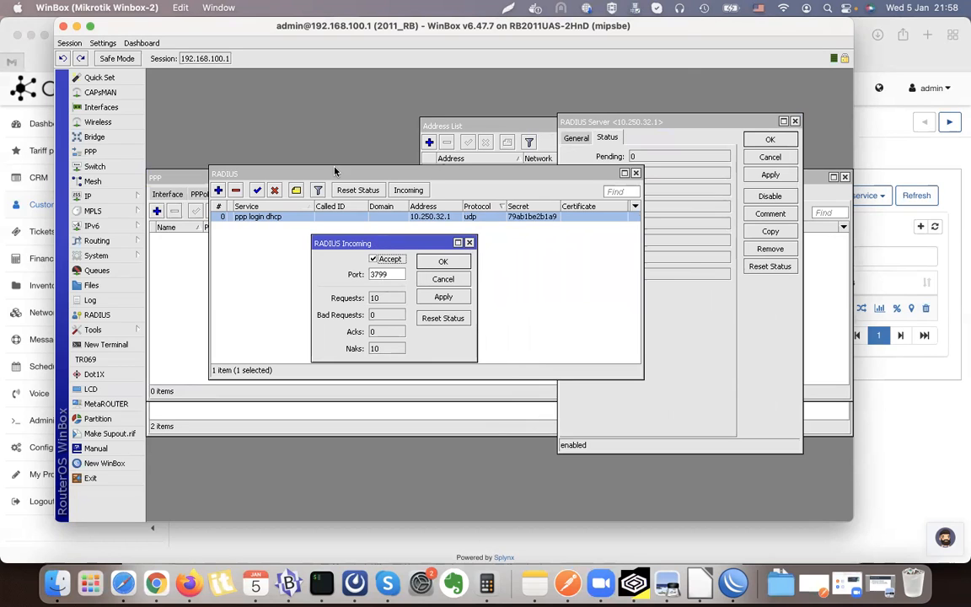
click(471, 244)
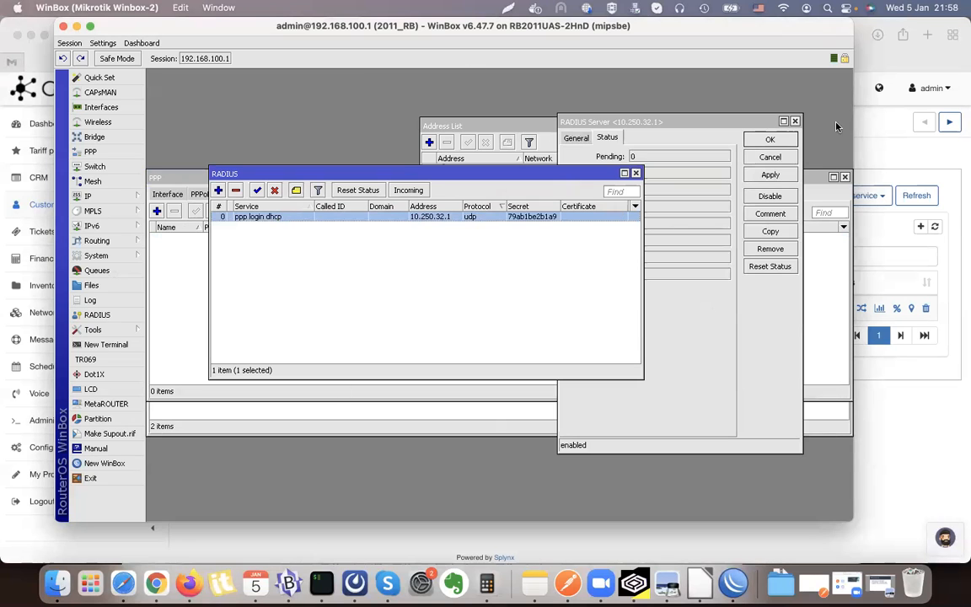
- Switch to Splynx in Safari and open the general information of the NAS-test router from the routers list
click(900, 161)
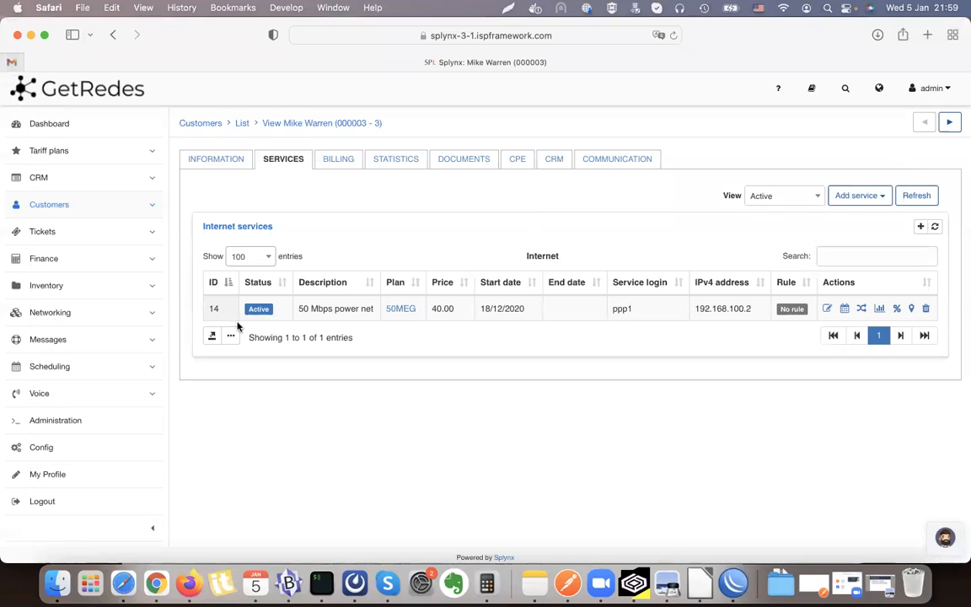
click(58, 316)
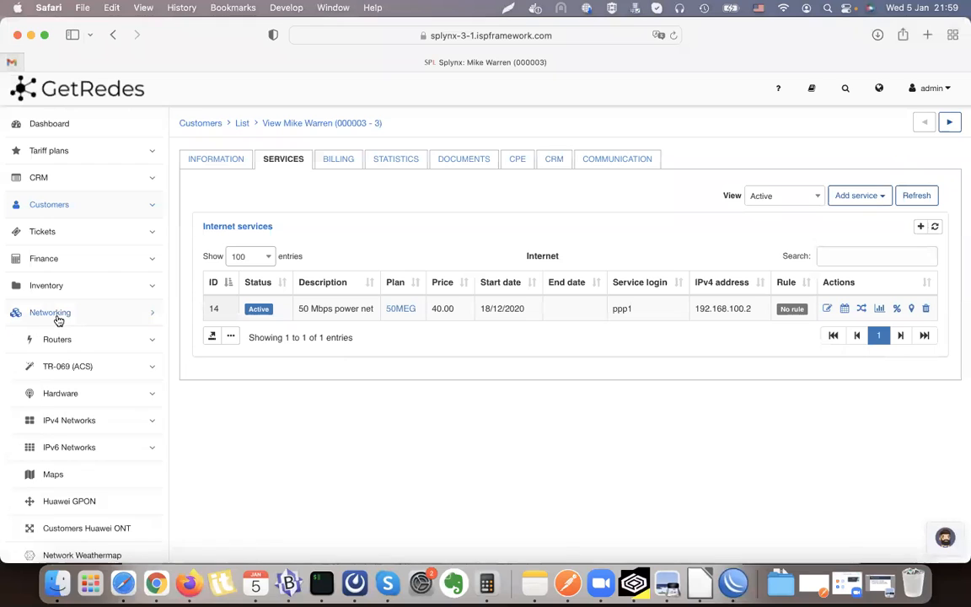
click(87, 341)
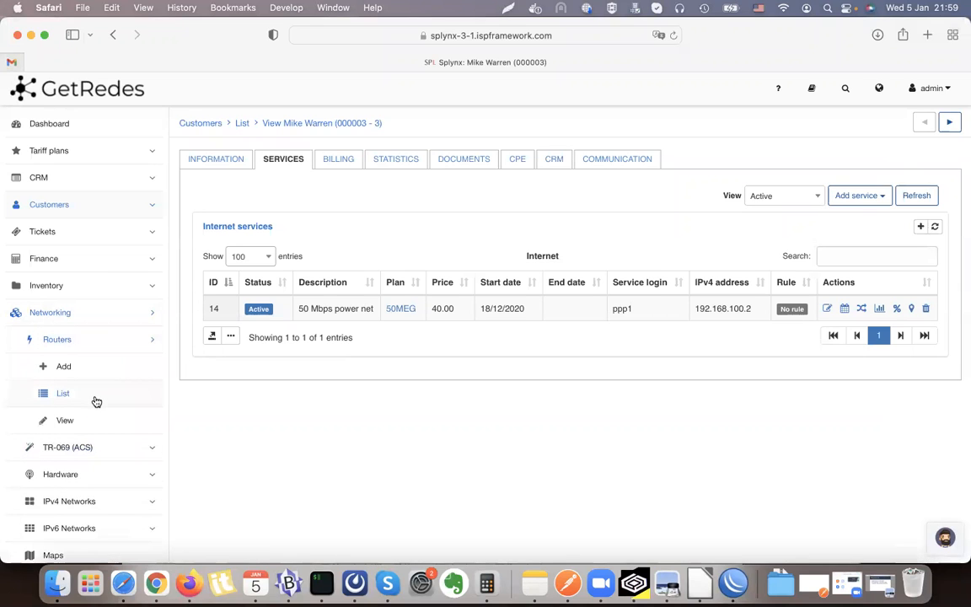
click(96, 402)
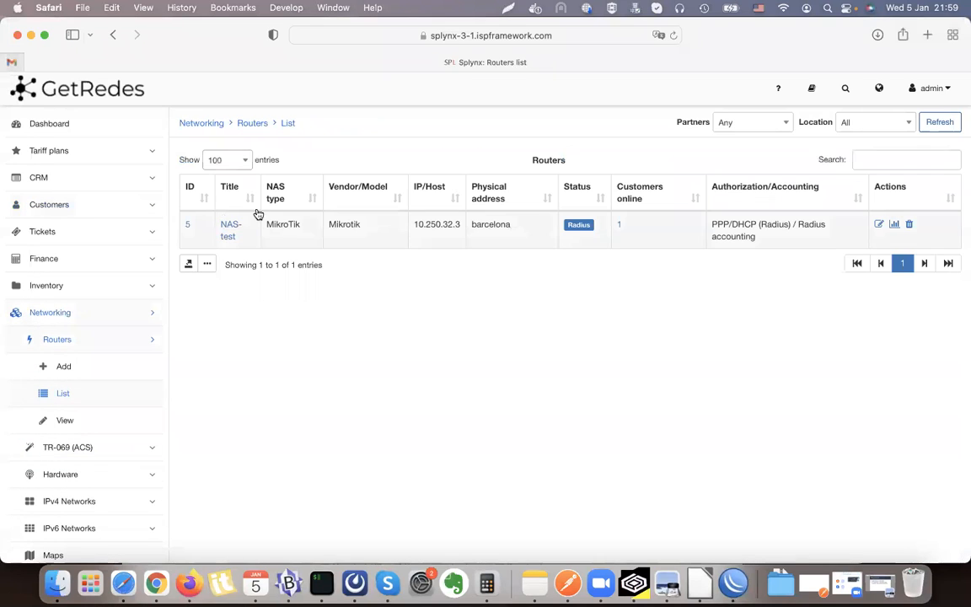
double_click(227, 236)
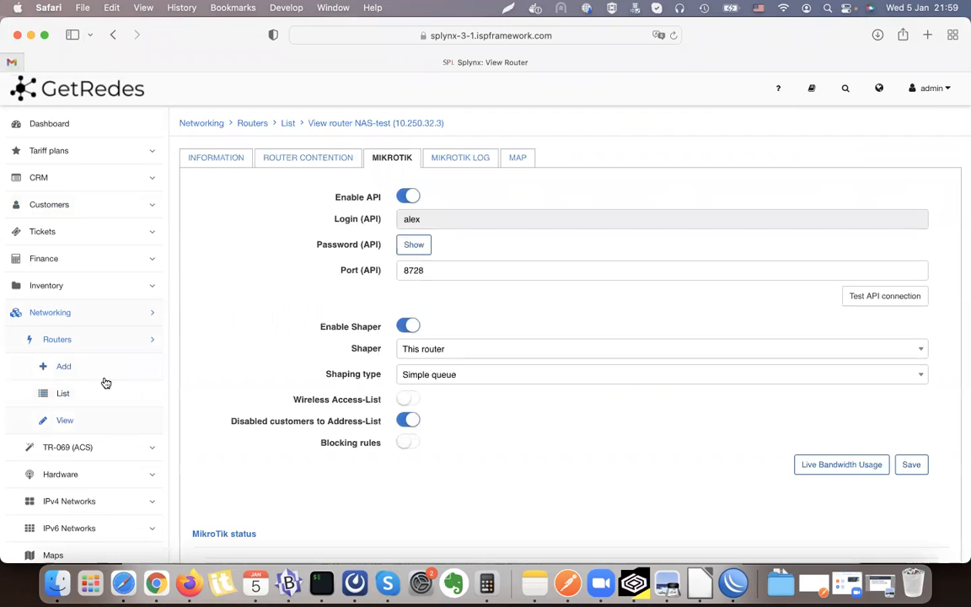
click(228, 160)
- Review the router's title, IP/Host and Authorization/Accounting settings
click(449, 199)
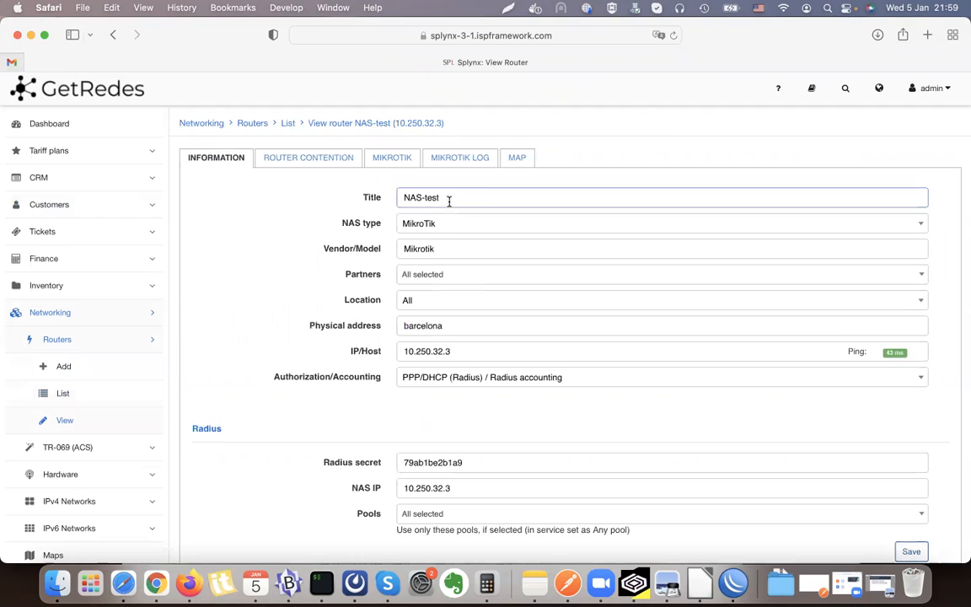
drag(467, 199, 368, 223)
click(315, 263)
click(414, 205)
click(304, 311)
drag(474, 346, 390, 347)
click(303, 372)
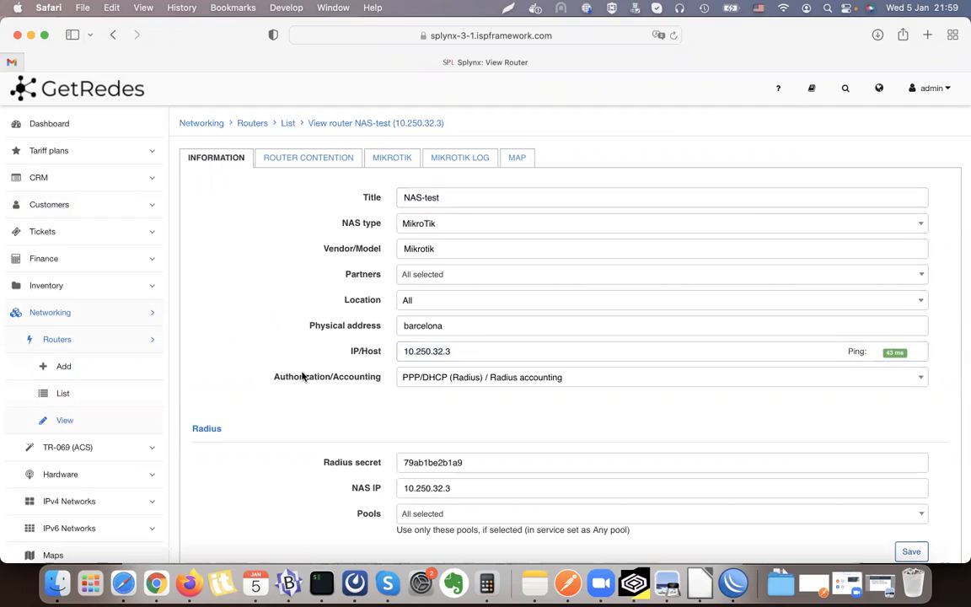
drag(274, 382, 371, 379)
click(327, 373)
- Review the router's Radius section and vendor/model, and look through the available NAS types
scroll(385, 378, down, 2)
click(464, 396)
scroll(463, 396, up, 1)
drag(368, 212, 210, 213)
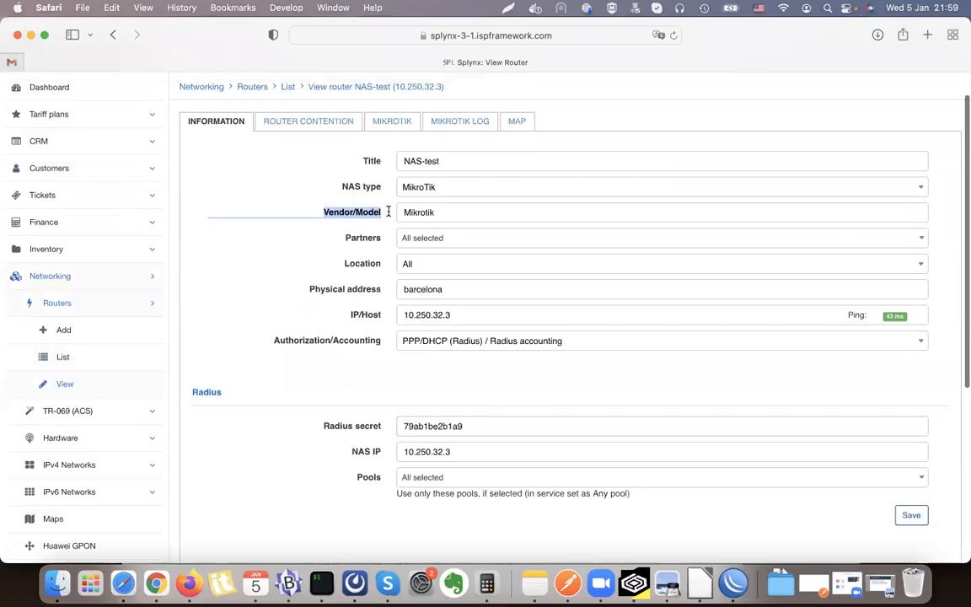
click(406, 187)
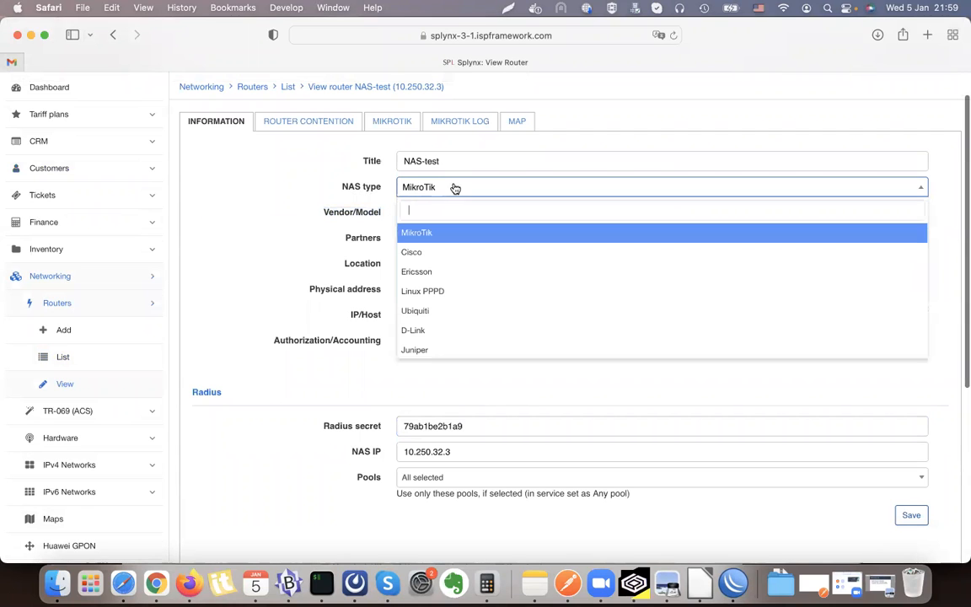
drag(343, 186, 399, 190)
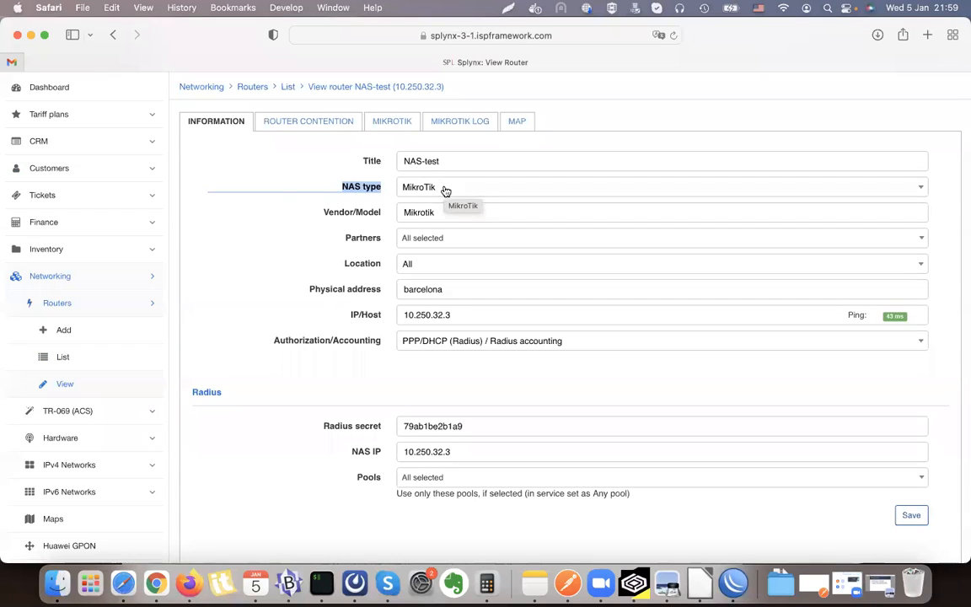
- Open the Radius networking configuration in the system settings and locate the NAS type under NAS config
scroll(277, 184, down, 5)
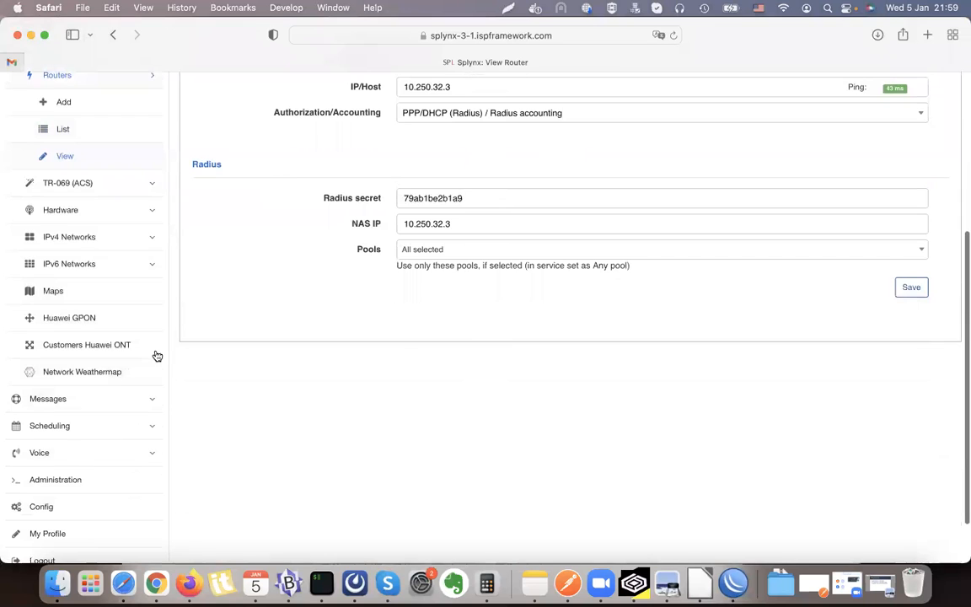
click(46, 508)
scroll(405, 269, up, 2)
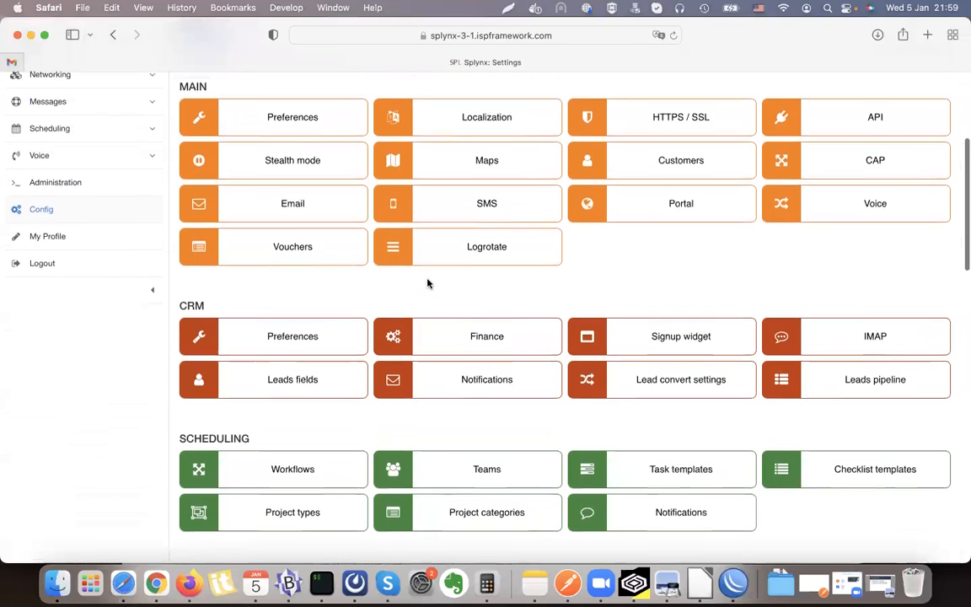
scroll(428, 283, up, 5)
scroll(428, 283, down, 10)
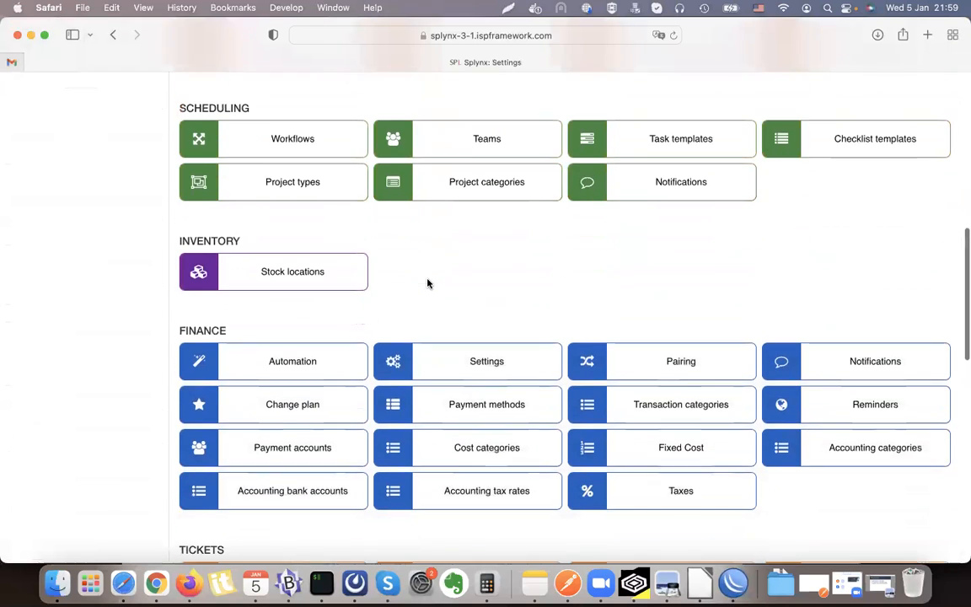
scroll(427, 283, down, 9)
click(289, 306)
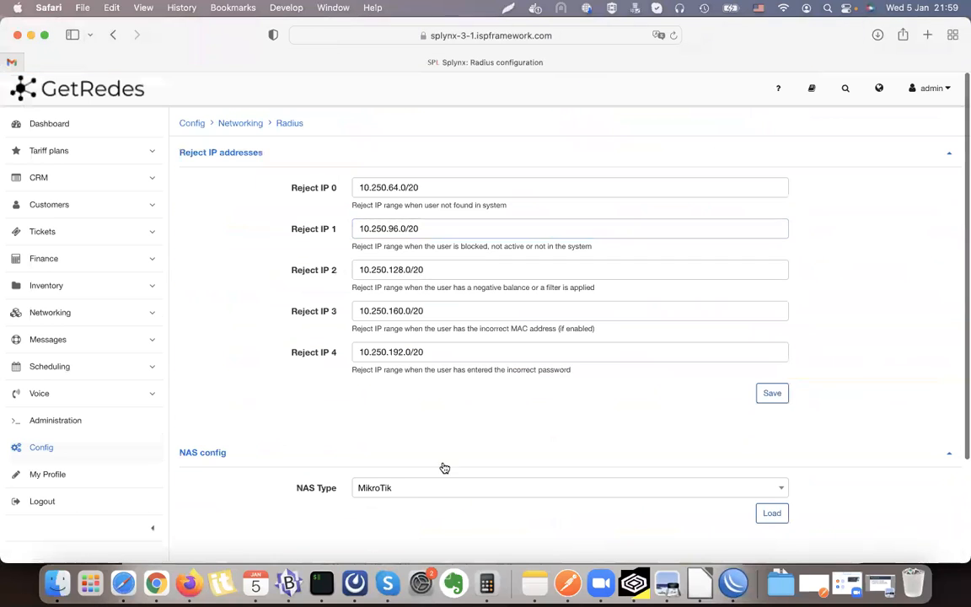
drag(297, 488, 338, 488)
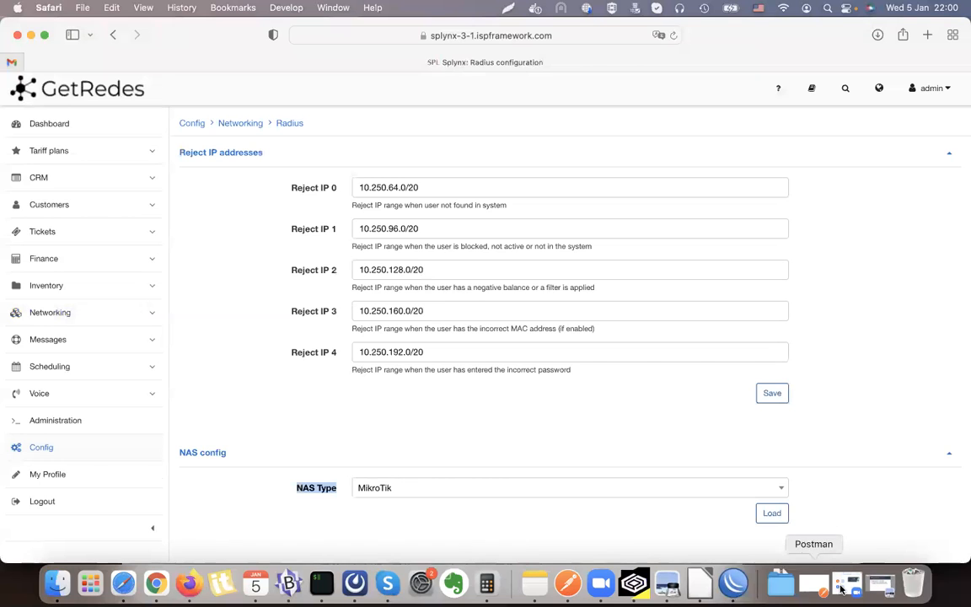
- Switch to the SPLYNX_3-1.pdf slides in Preview and review the PPPoE Radius AAA points on router configuration and IP assignments
click(880, 582)
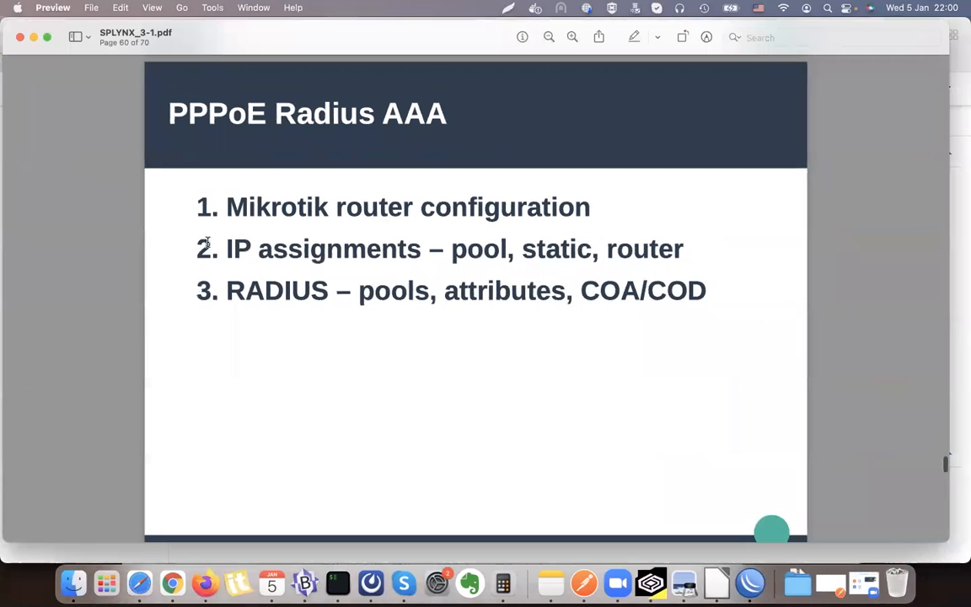
drag(200, 208, 602, 249)
click(605, 208)
click(194, 234)
click(600, 249)
double_click(480, 253)
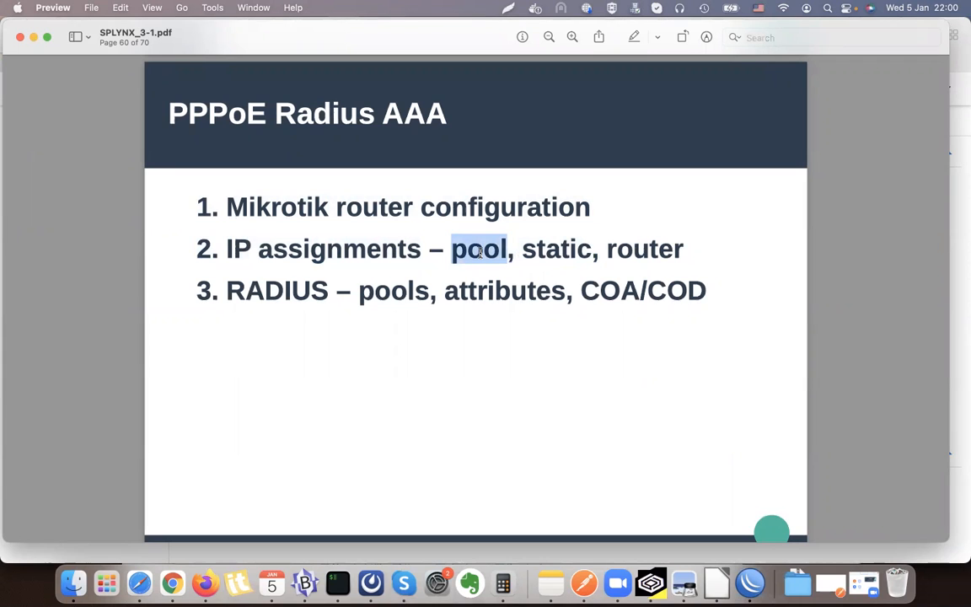
- Switch to Splynx in Safari, view the address usage of the 192.168.100.0 network from the IPv4 networks list, and return to the list
click(139, 582)
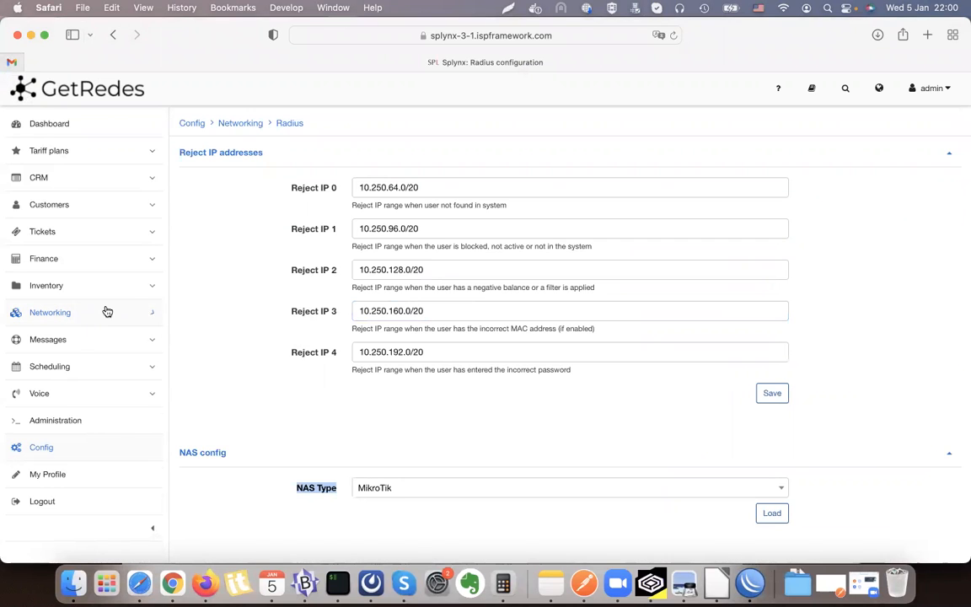
click(107, 312)
click(92, 419)
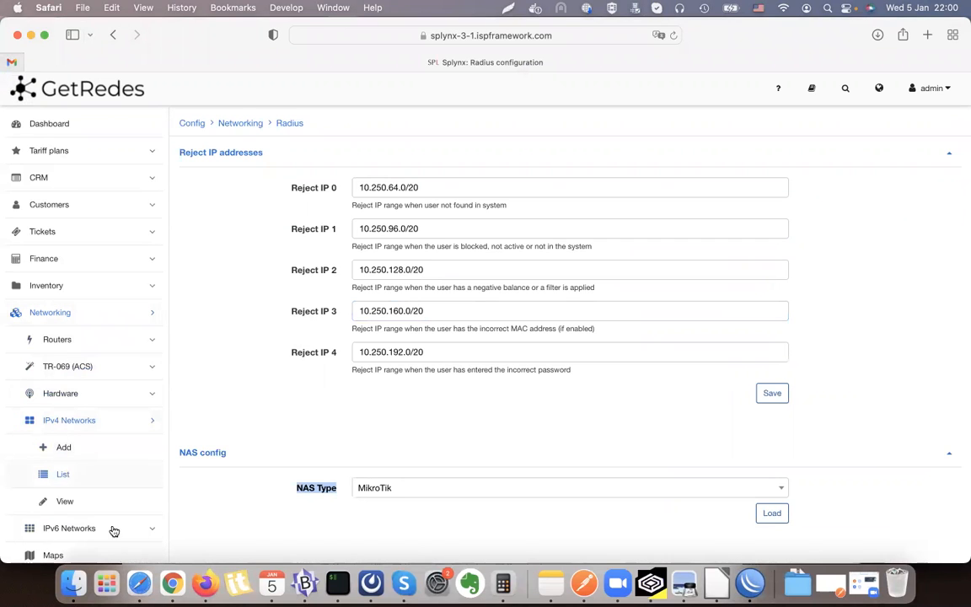
click(83, 477)
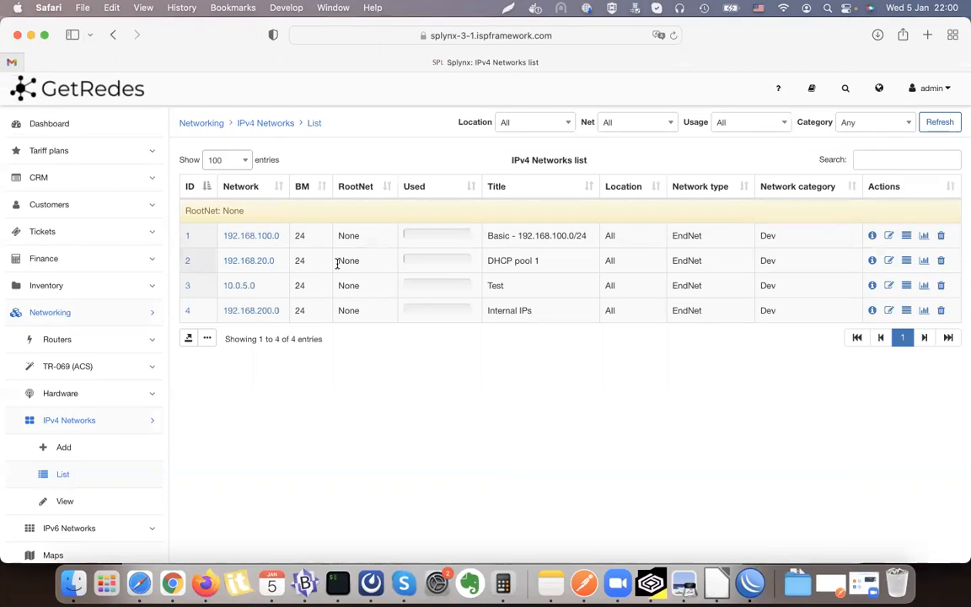
click(250, 237)
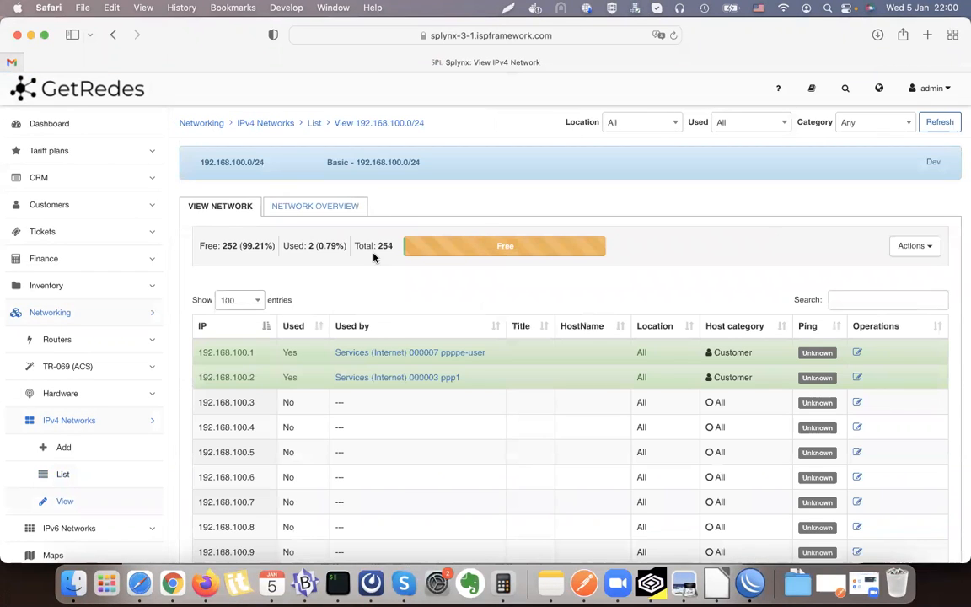
click(113, 35)
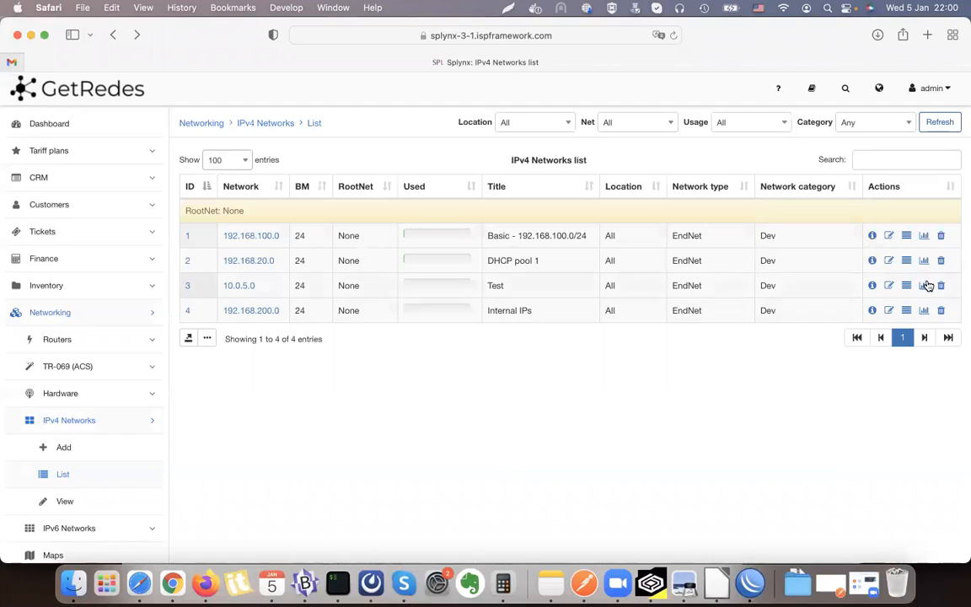
- Open the 192.168.100.0 IPv4 network for editing, review its title and type of usage, and close it without saving
click(889, 237)
click(445, 329)
click(468, 187)
click(303, 145)
click(490, 182)
scroll(430, 337, down, 1)
click(371, 492)
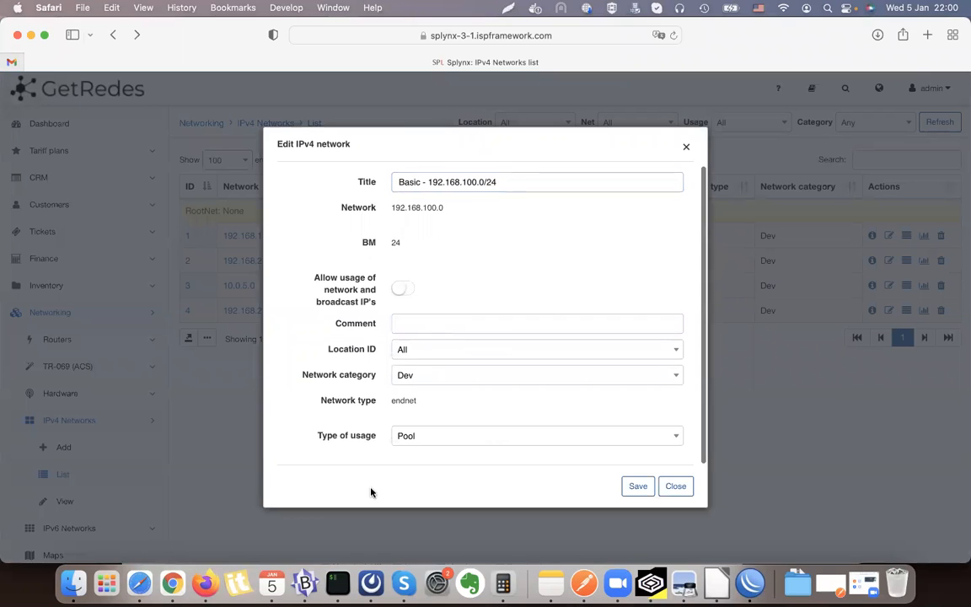
drag(317, 436, 380, 442)
click(378, 435)
click(319, 435)
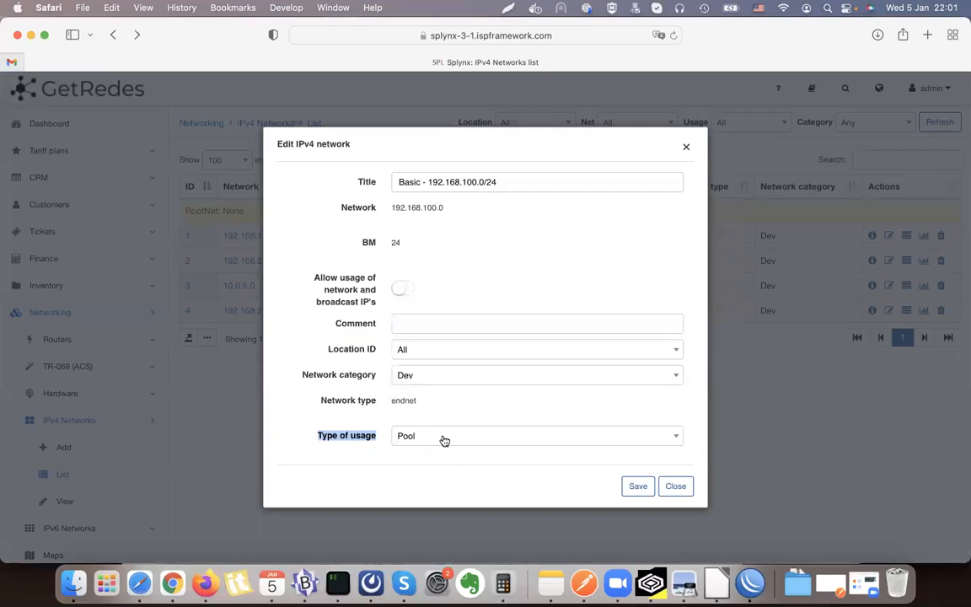
click(679, 494)
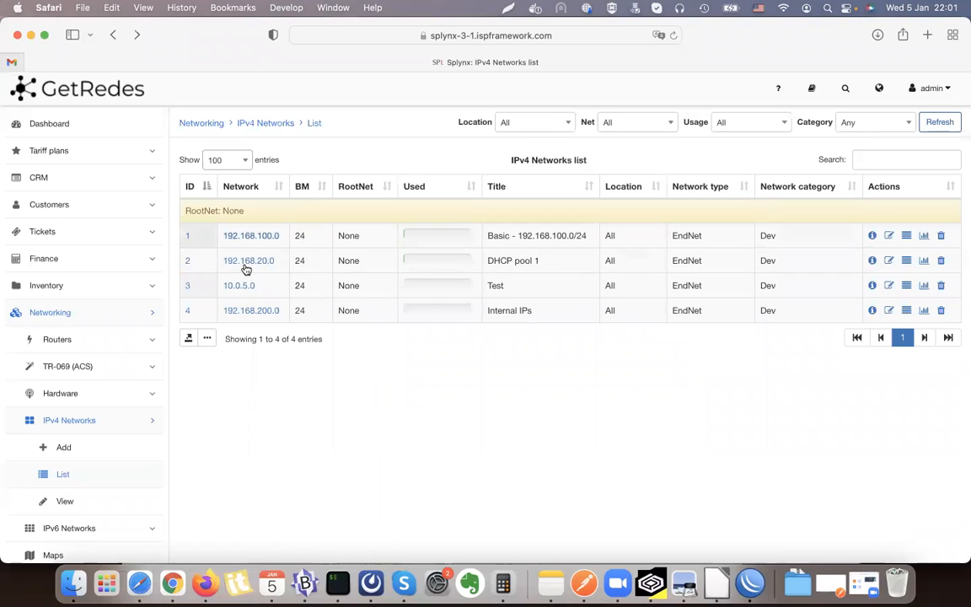
- Open the services of the first customer in the customers list
scroll(177, 445, down, 3)
scroll(178, 445, up, 3)
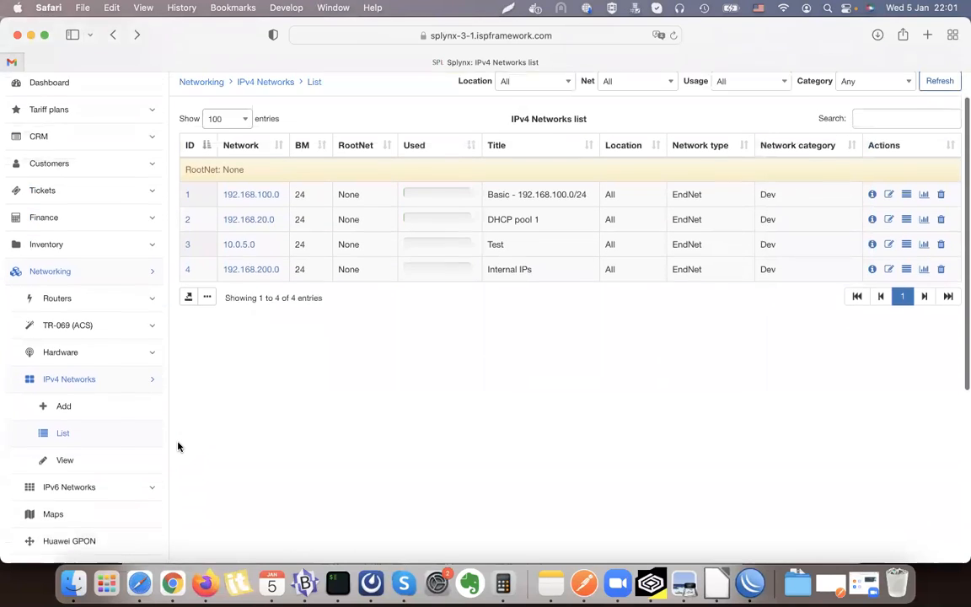
click(91, 195)
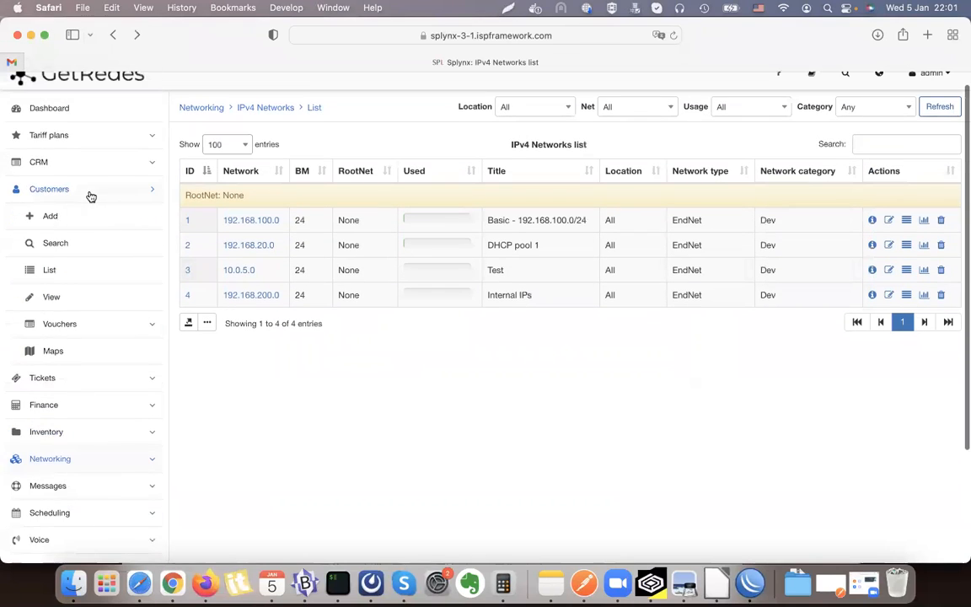
click(76, 278)
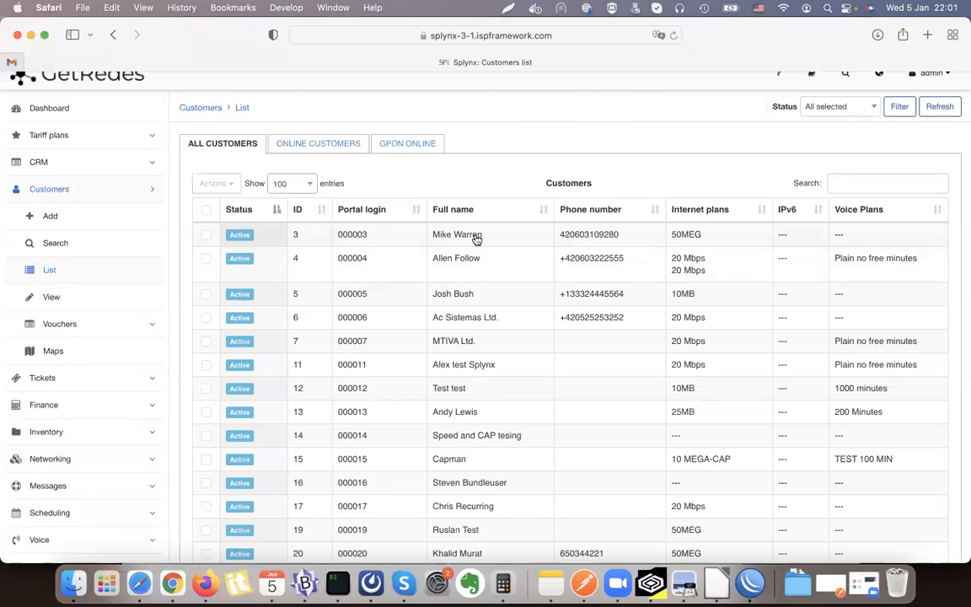
scroll(470, 238, up, 1)
click(464, 248)
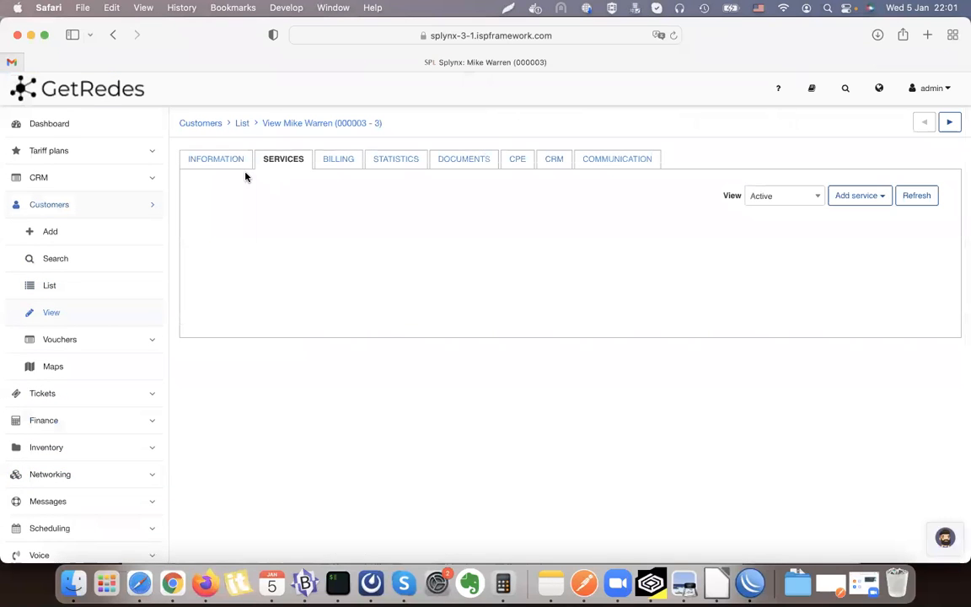
click(271, 162)
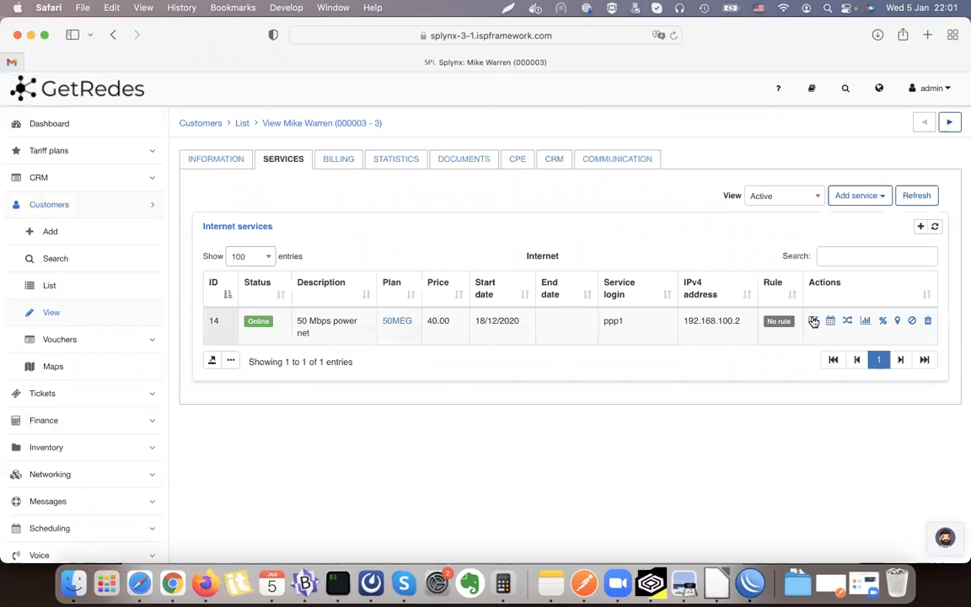
- Edit the ppp1 Internet service, set its permanent IPv4 address to 192.168.100.5, and save it
click(813, 321)
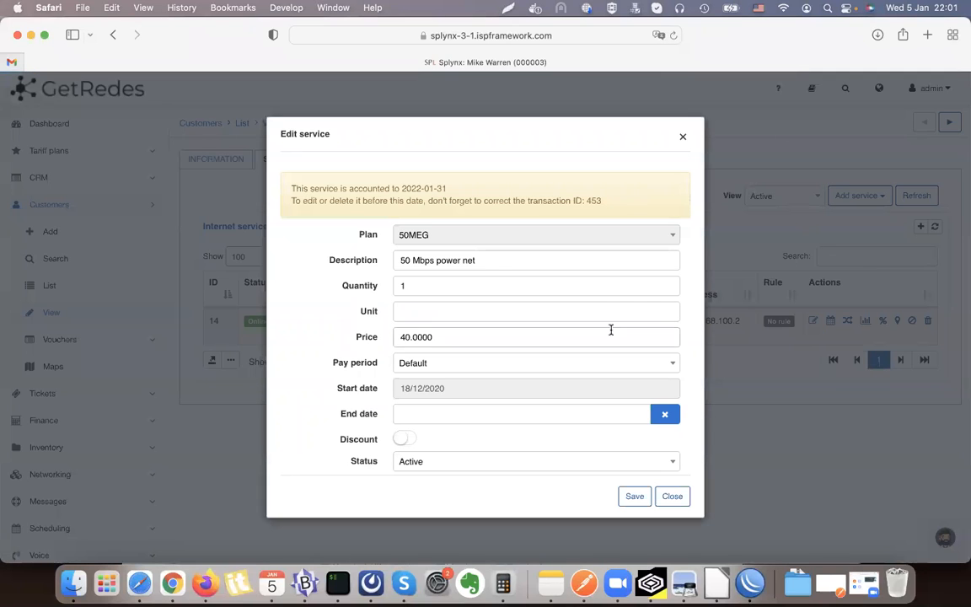
scroll(418, 330, down, 8)
drag(311, 301, 377, 300)
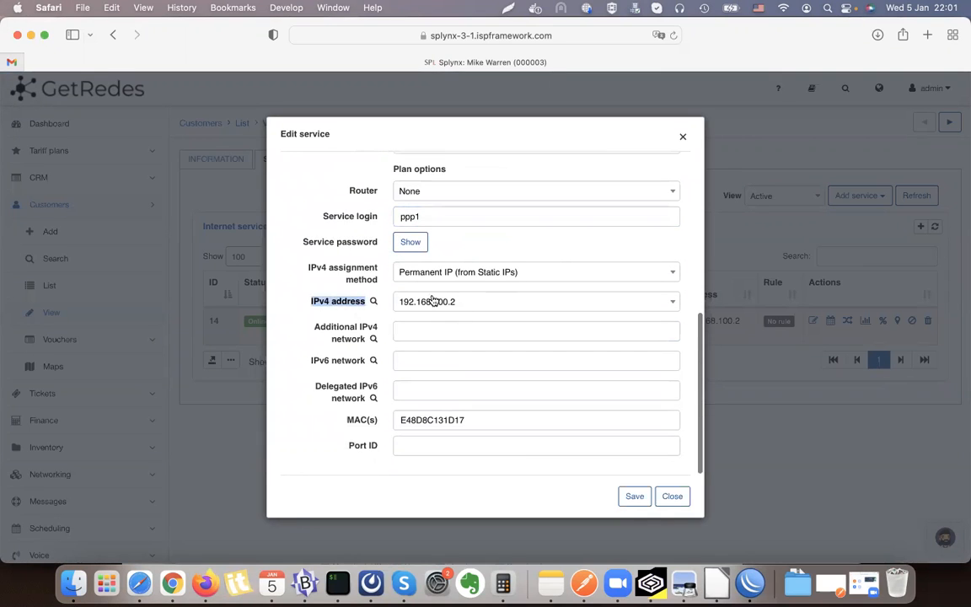
click(373, 302)
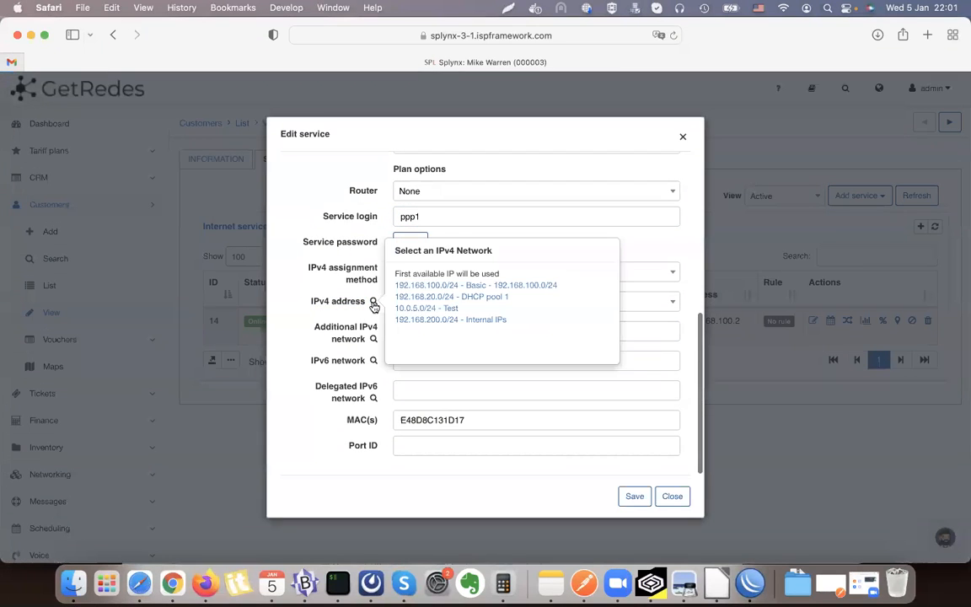
click(440, 287)
click(445, 305)
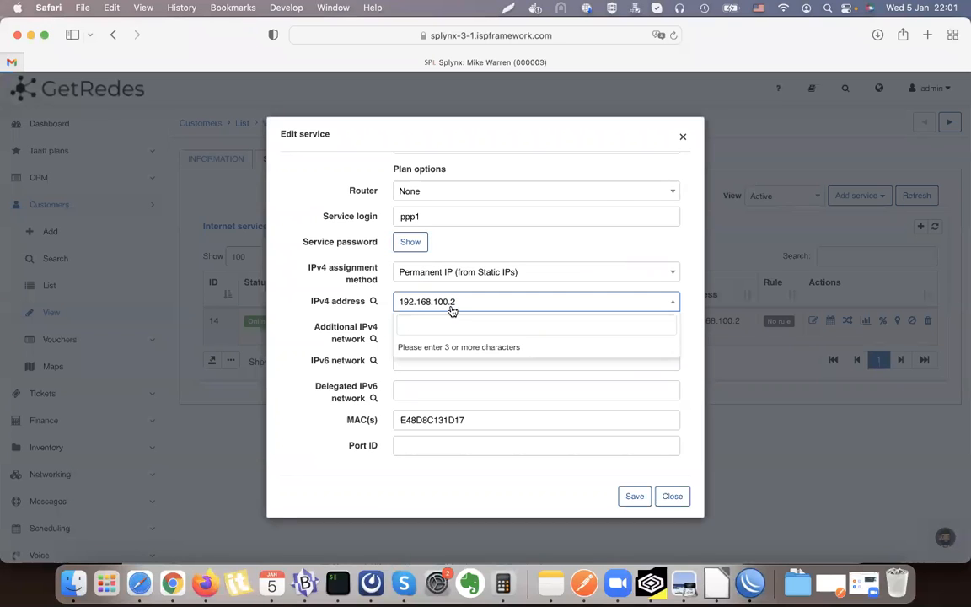
text(192.168.10)
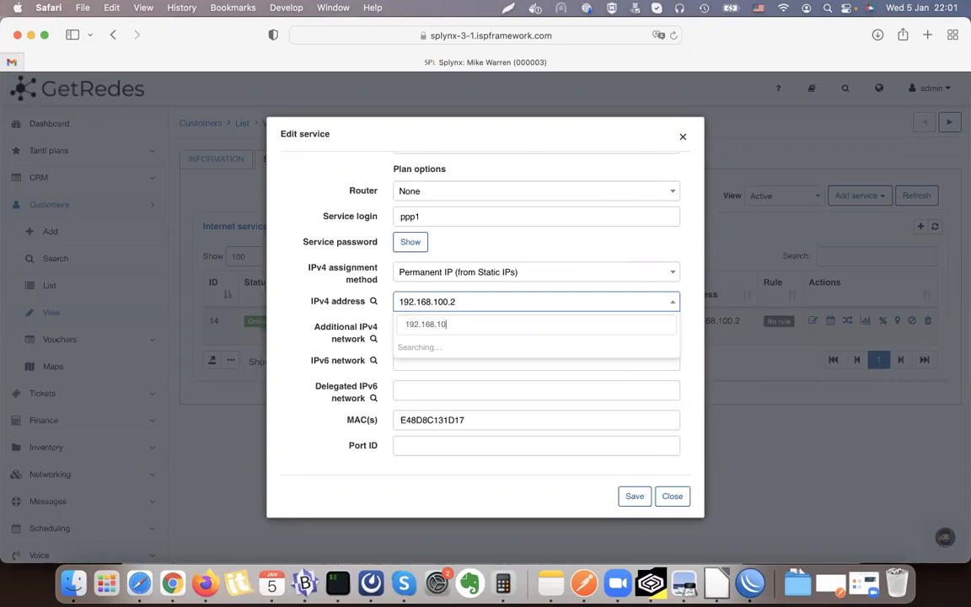
text(0.)
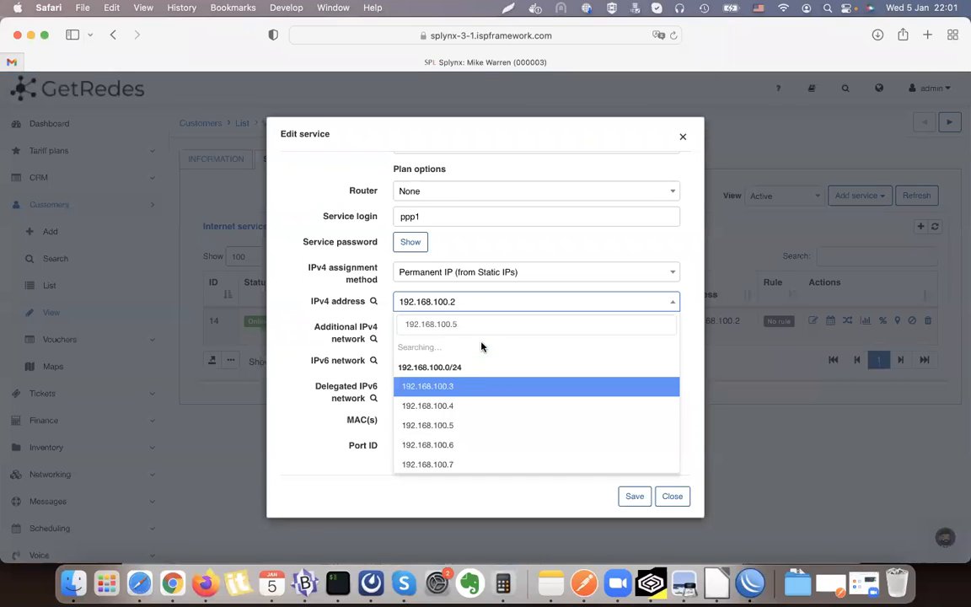
text(5)
click(455, 371)
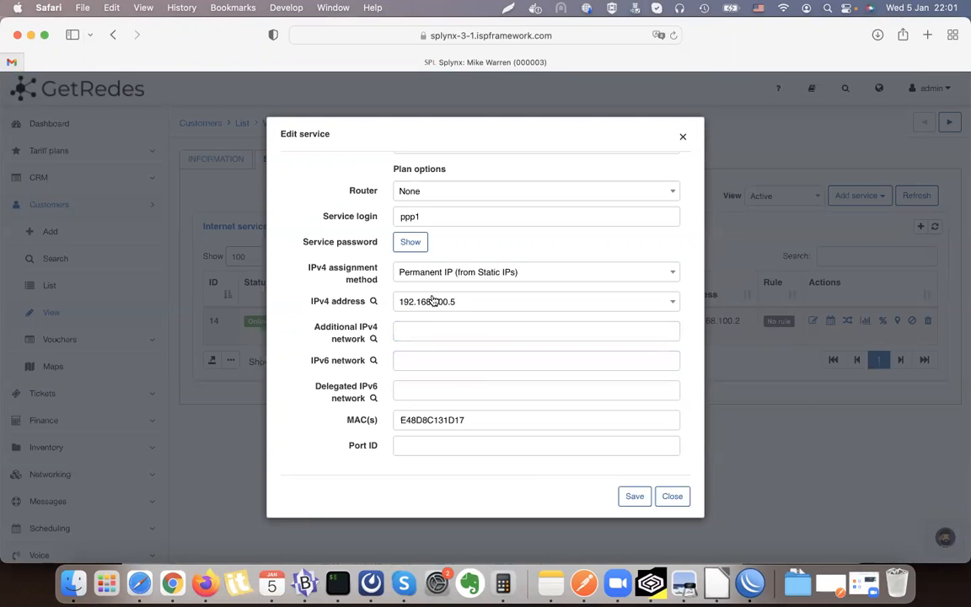
click(635, 497)
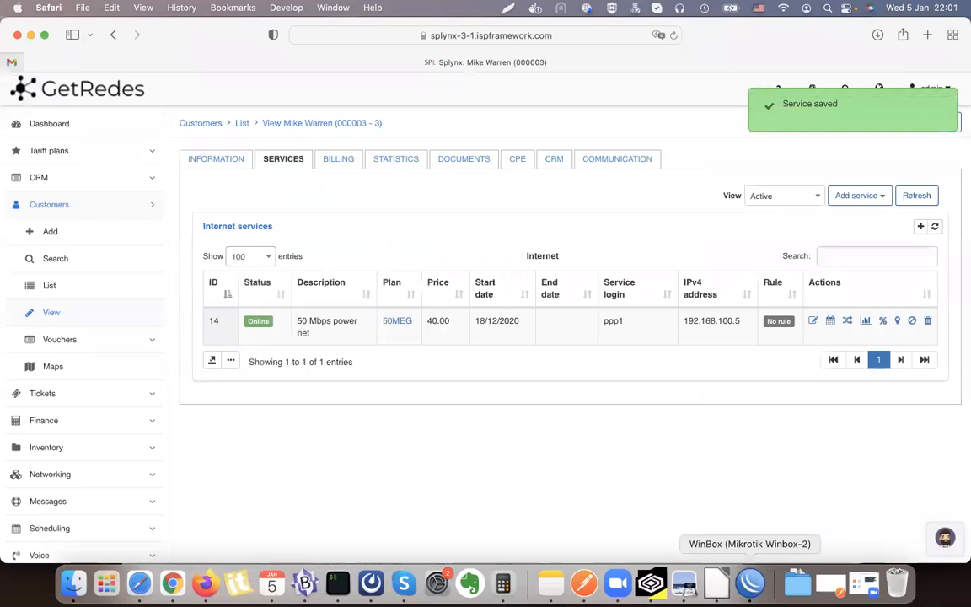
- Switch to WinBox and remove the ppp1 session from the active PPP connections, then check the reconnected session's address
click(749, 582)
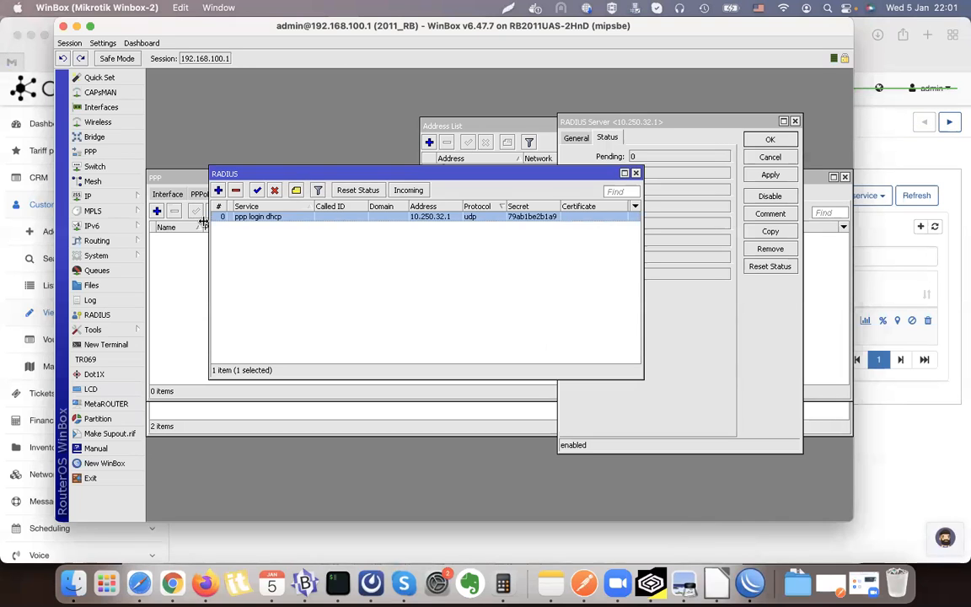
click(166, 258)
click(366, 189)
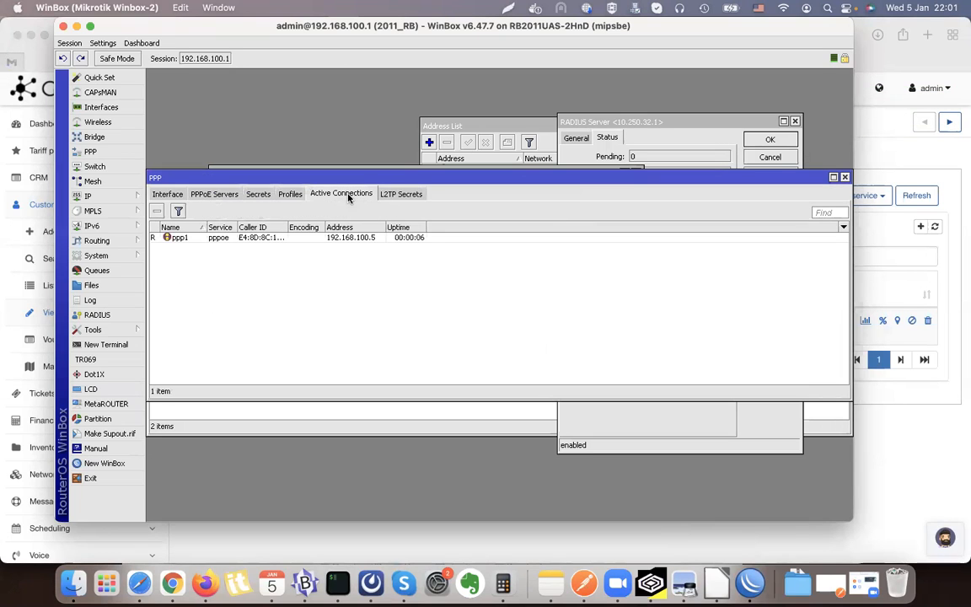
click(217, 237)
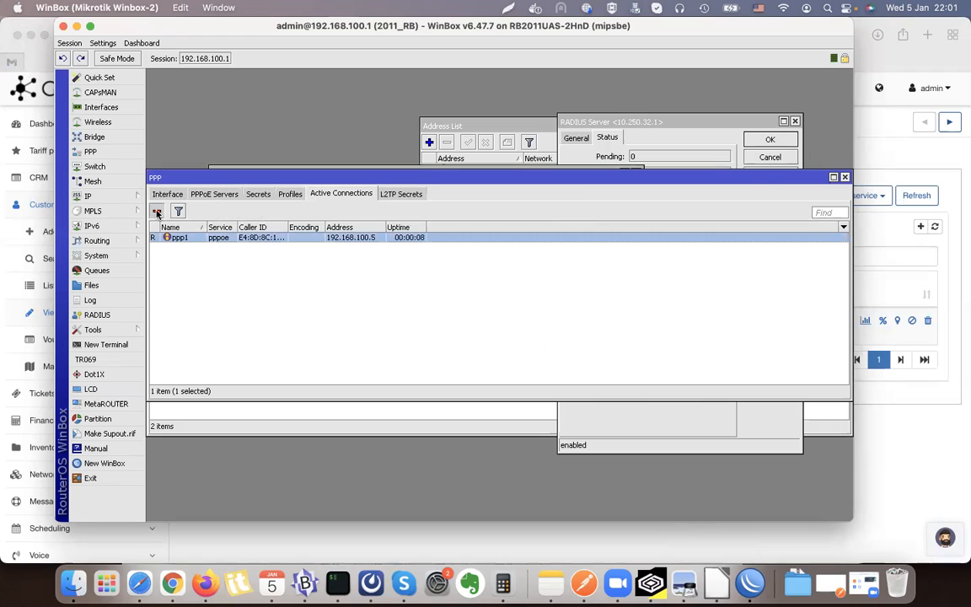
click(157, 213)
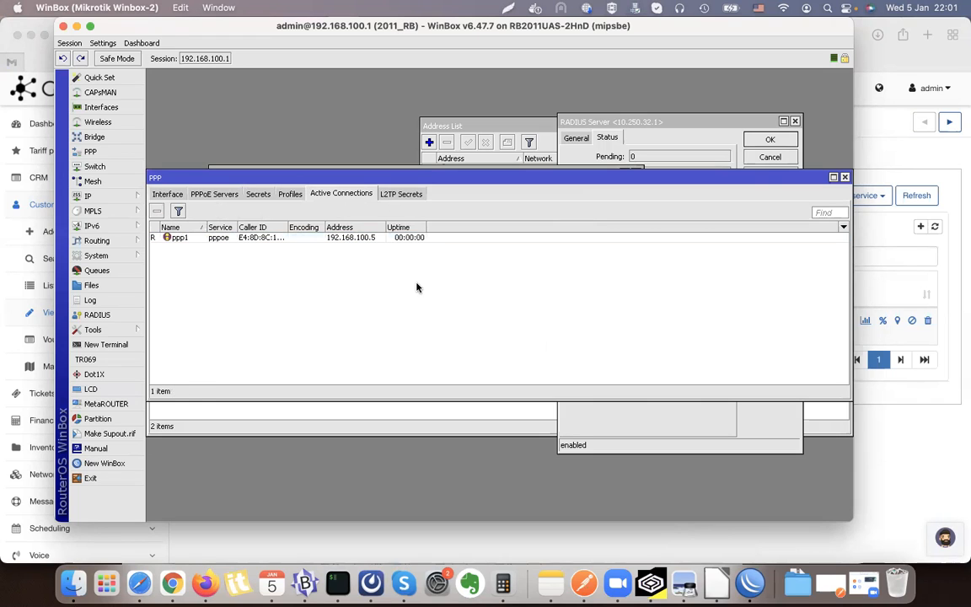
click(376, 240)
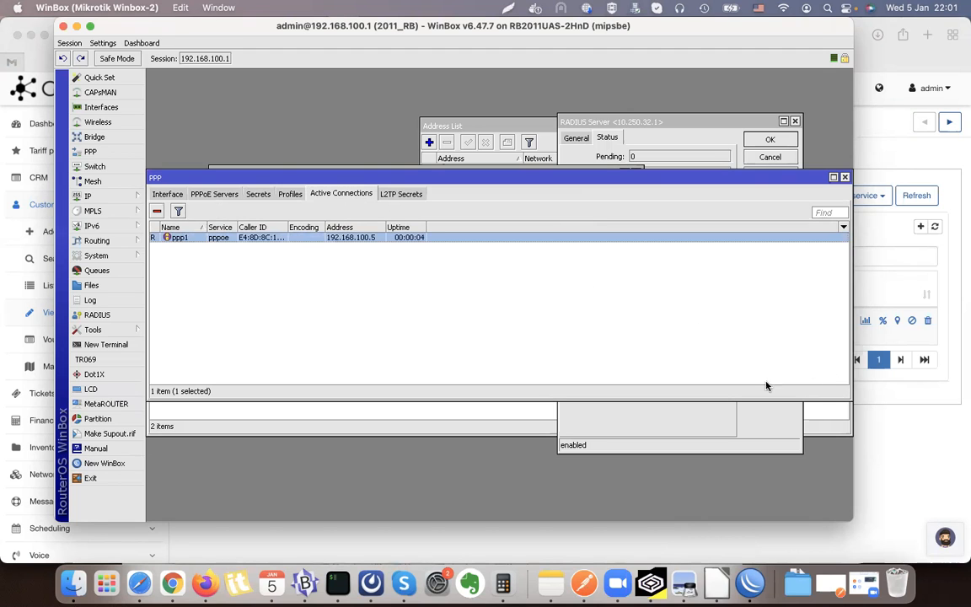
- Back in Splynx, edit the ppp1 service to use Dynamic IP (from IP Pools) with the Basic - 192.168.100.0/24 pool
click(904, 449)
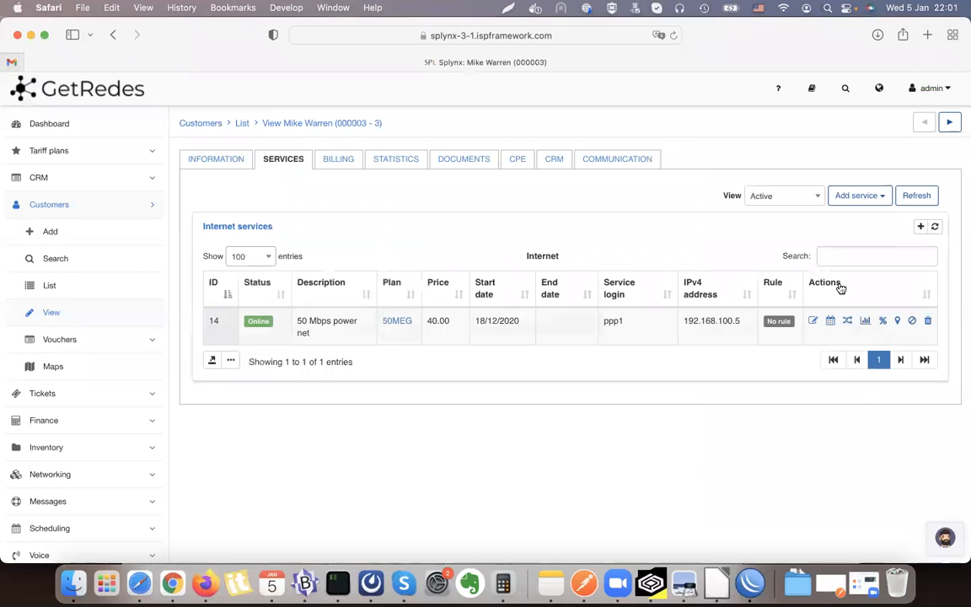
click(813, 322)
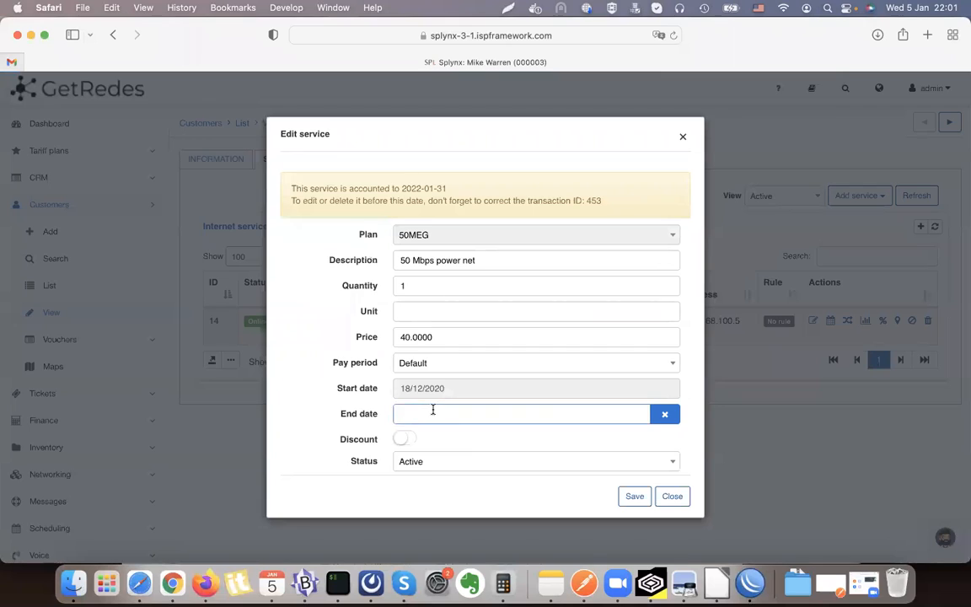
scroll(433, 410, down, 5)
click(418, 368)
click(424, 447)
click(427, 395)
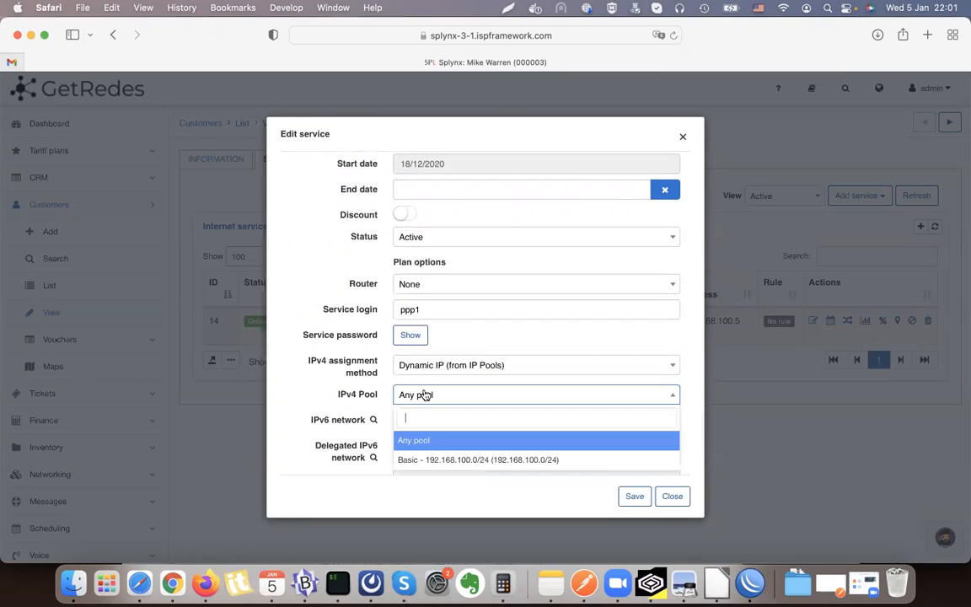
click(457, 459)
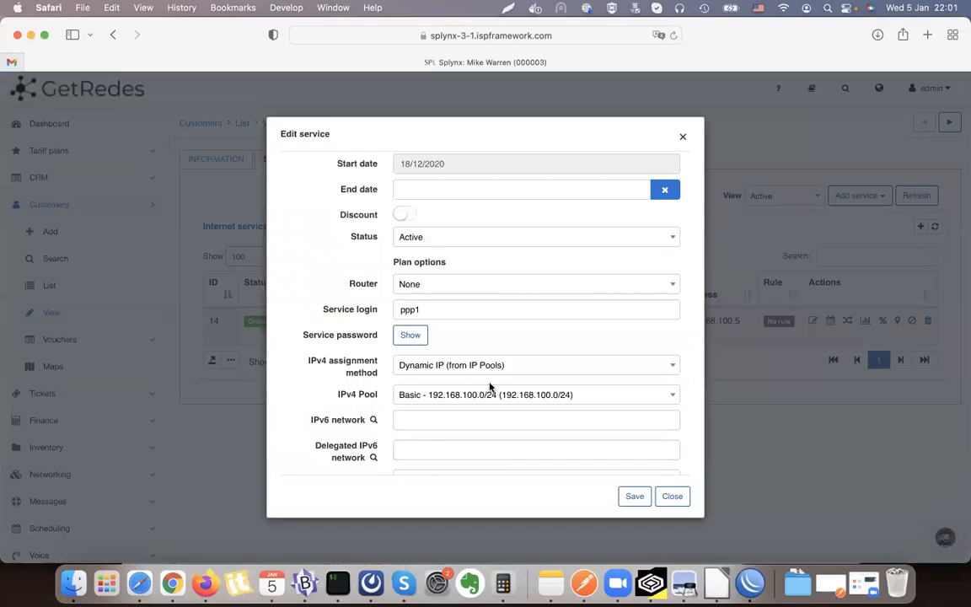
- Review the available IPv4 pools for the ppp1 service and keep Basic - 192.168.100.0/24 selected
scroll(567, 388, down, 2)
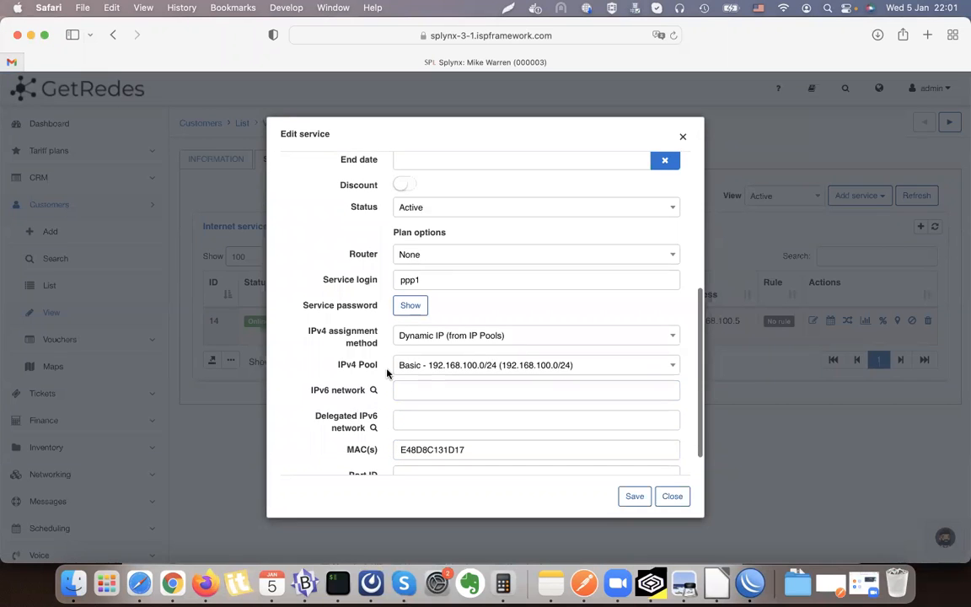
click(421, 365)
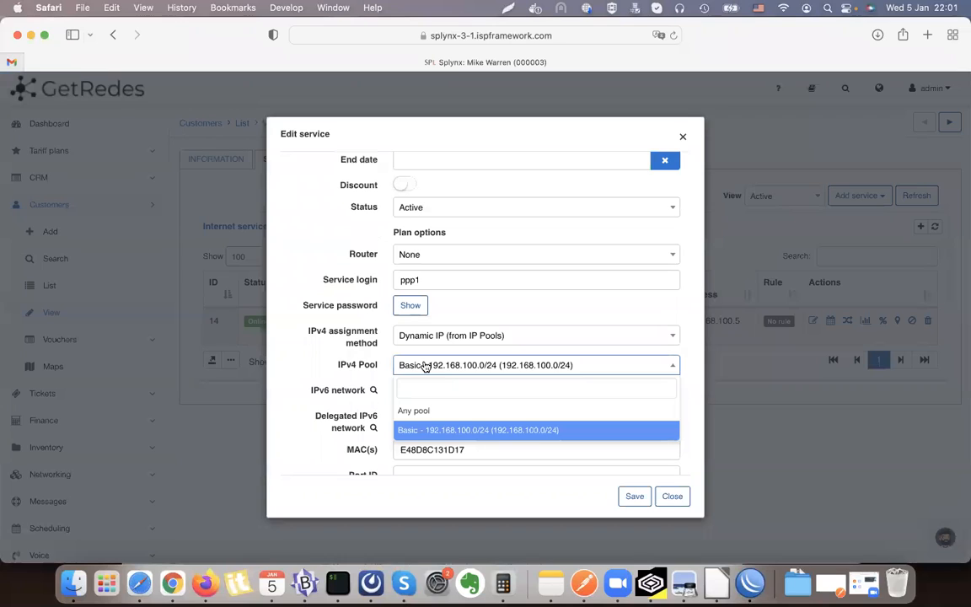
click(425, 365)
click(430, 372)
click(418, 430)
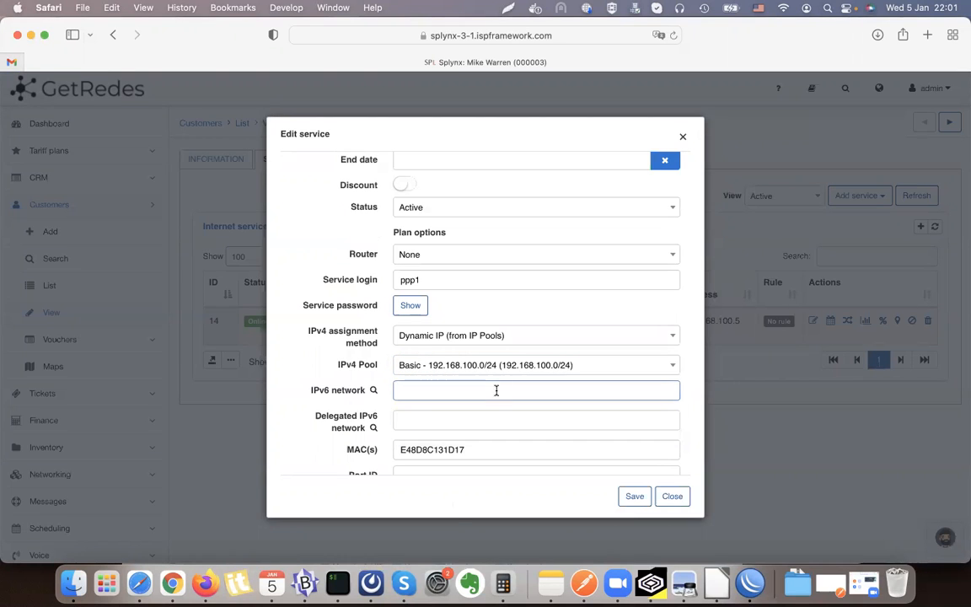
- Save the ppp1 service and switch to WinBox to check the address assigned to the active ppp1 session
click(634, 499)
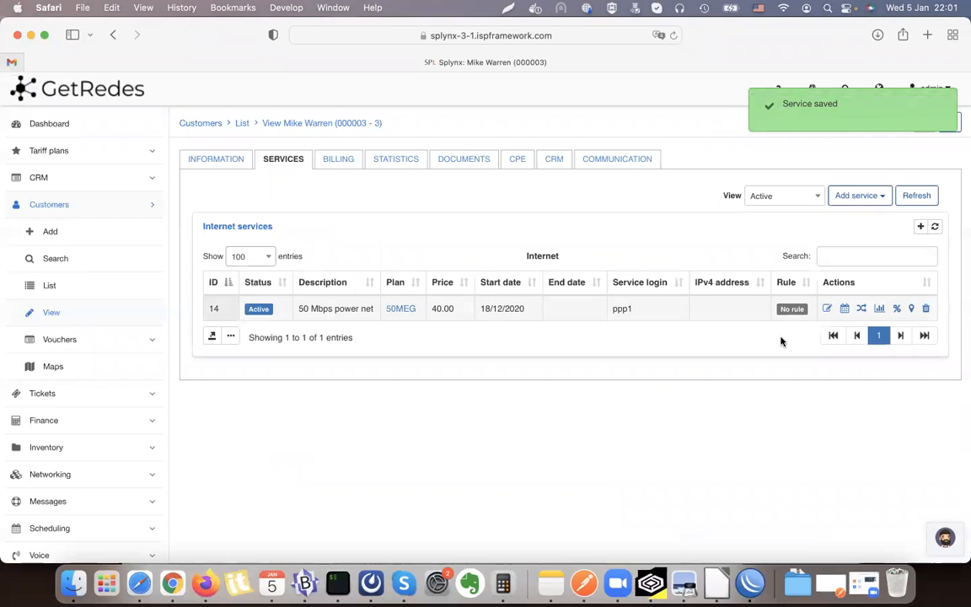
click(750, 583)
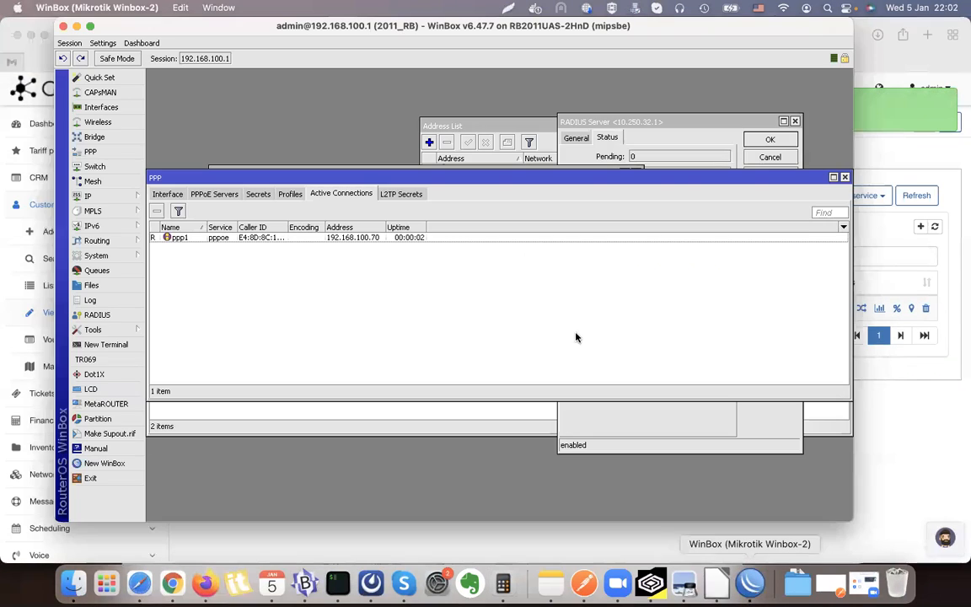
click(371, 239)
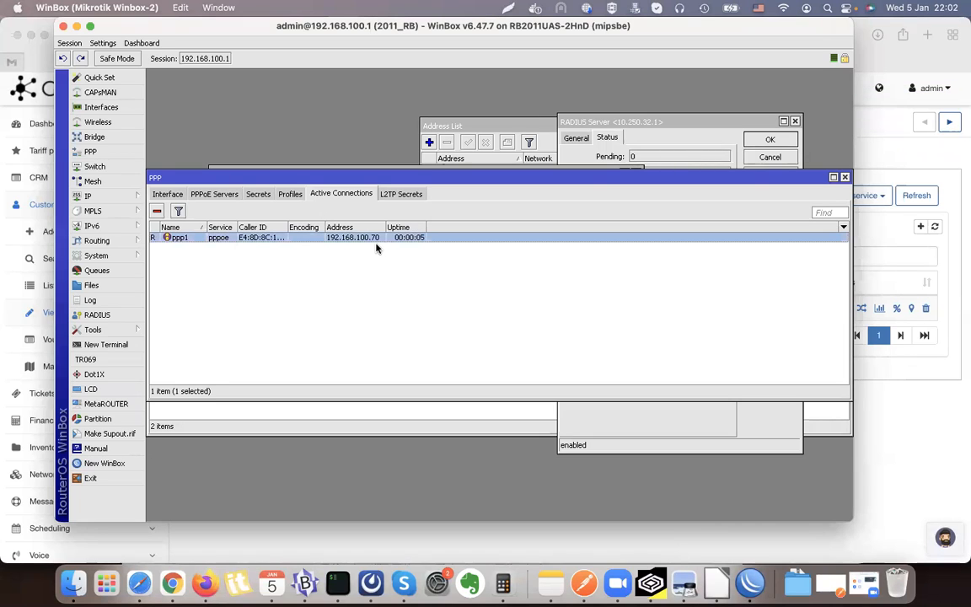
drag(385, 225, 402, 225)
- Back in Splynx, edit the ppp1 service and set its IPv4 assignment method to None (Router will assign IP)
click(953, 433)
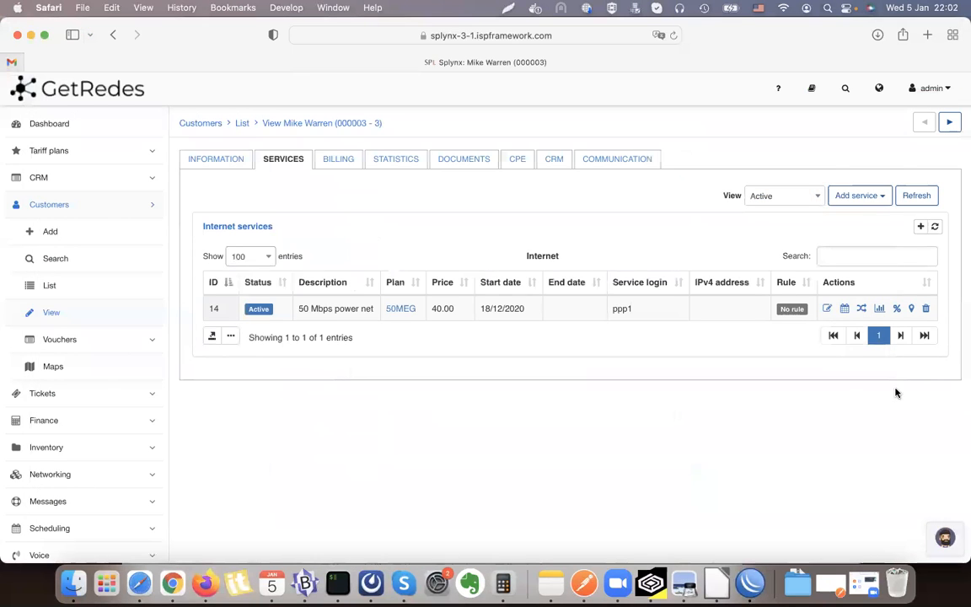
click(826, 310)
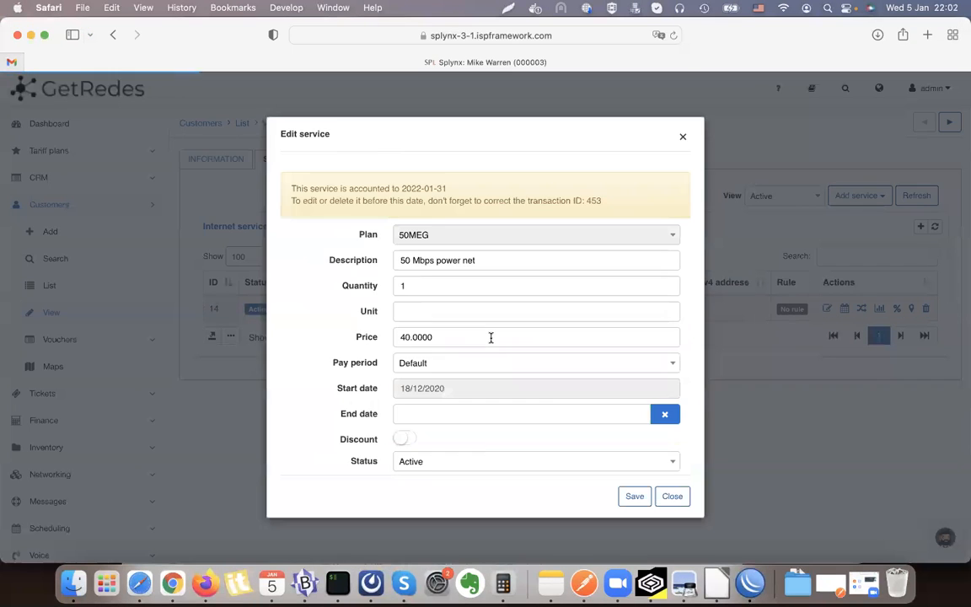
scroll(490, 339, down, 5)
click(436, 332)
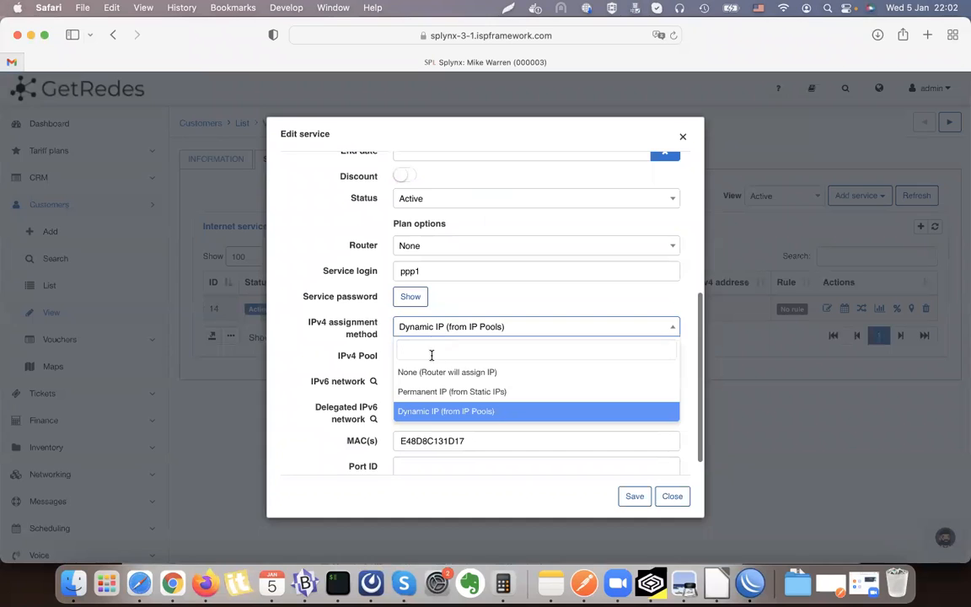
click(427, 372)
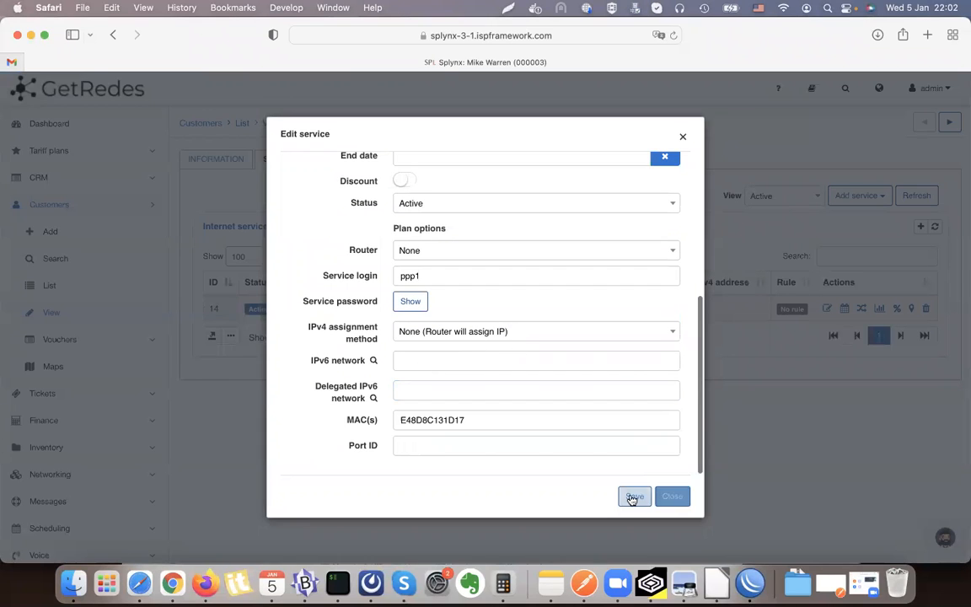
- Switch to WinBox and check which default profile the Splynx_SERVER PPPoE server on ether3 uses
click(753, 582)
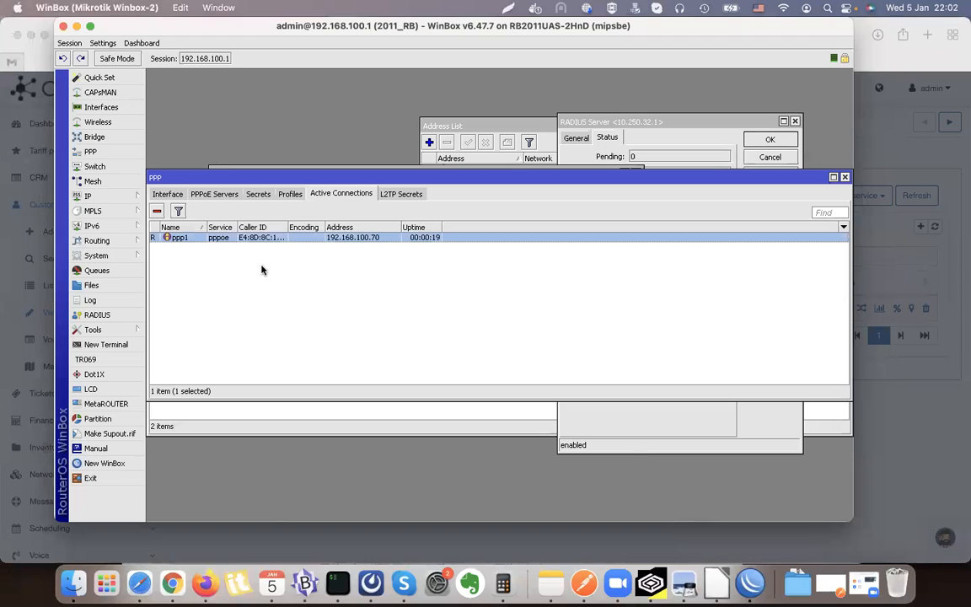
click(215, 194)
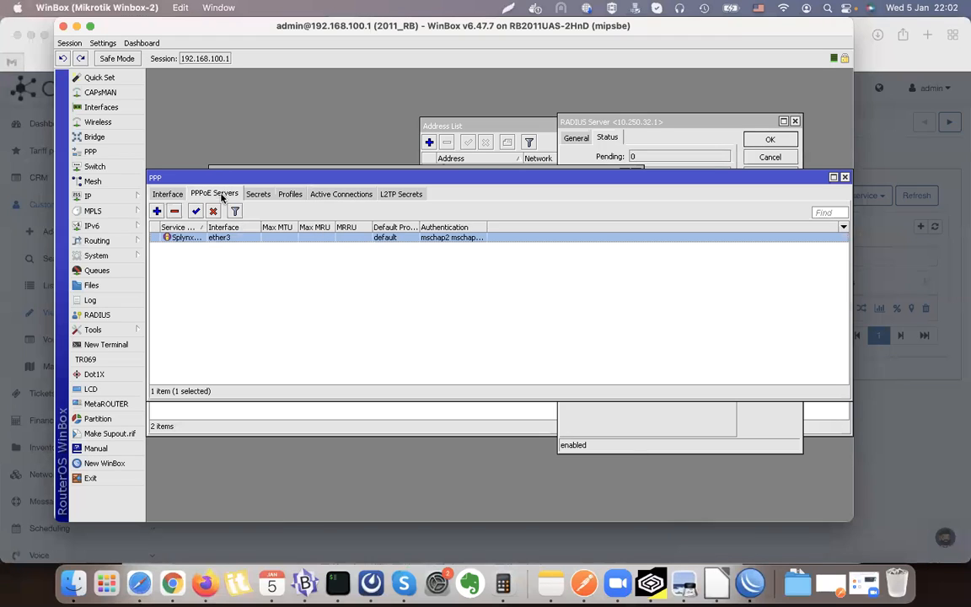
double_click(253, 238)
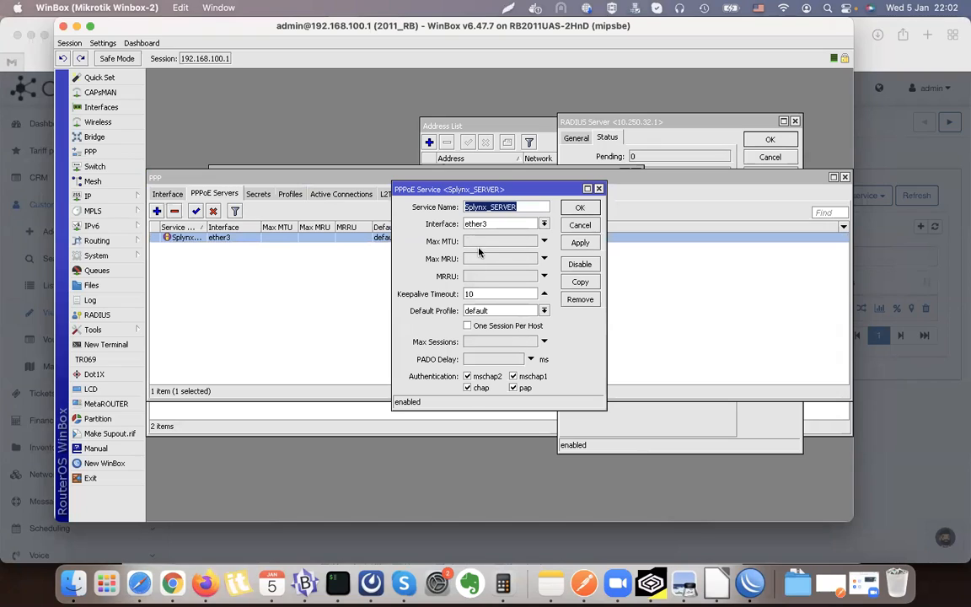
click(581, 208)
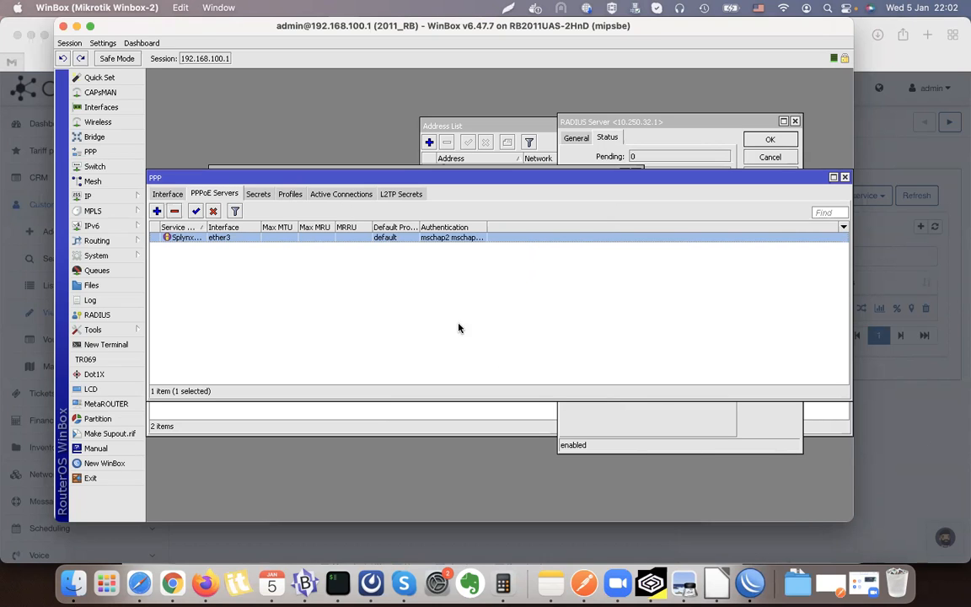
- Open the default PPP profile and set its remote address to pool1
click(290, 195)
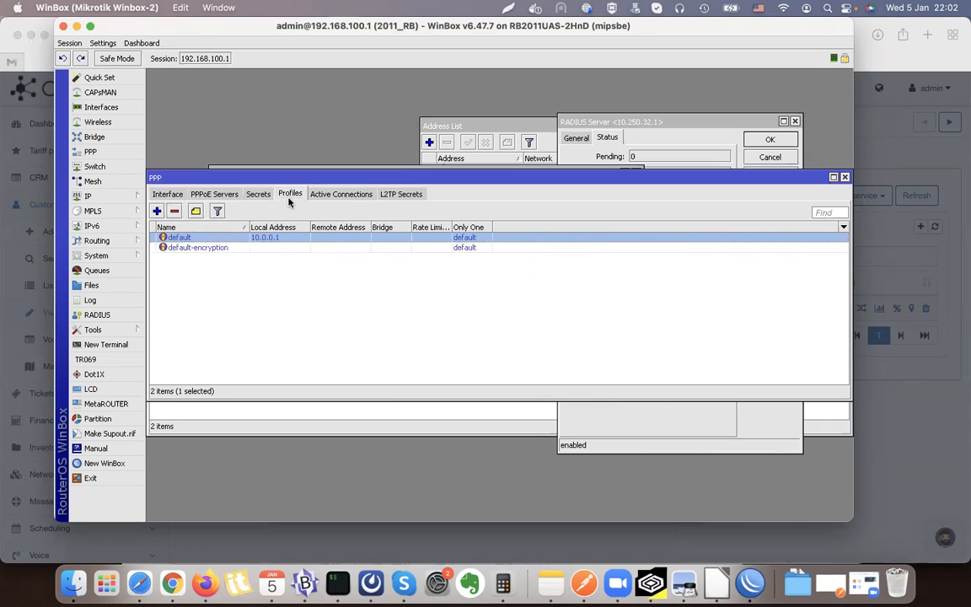
double_click(260, 241)
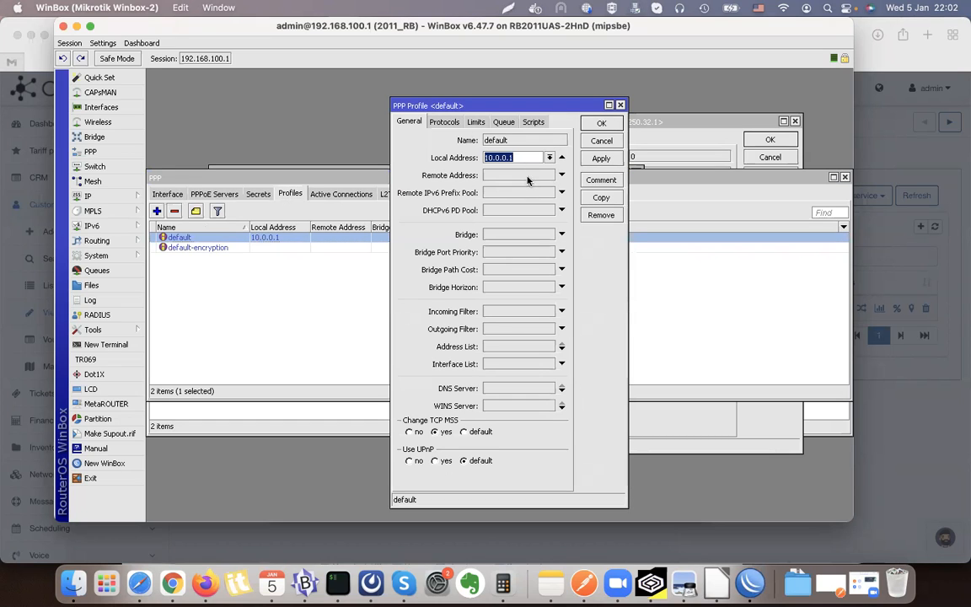
click(561, 174)
click(550, 174)
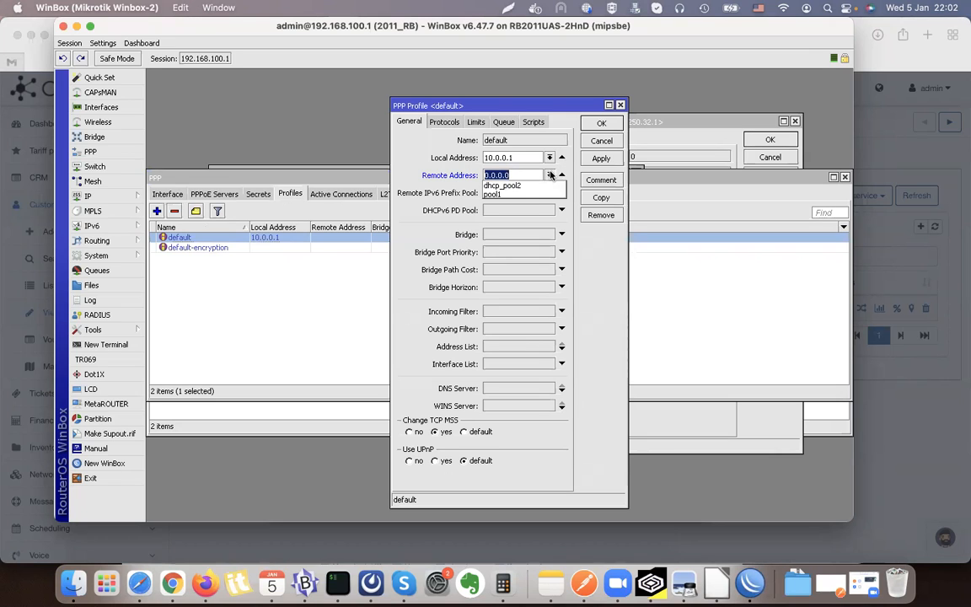
click(508, 194)
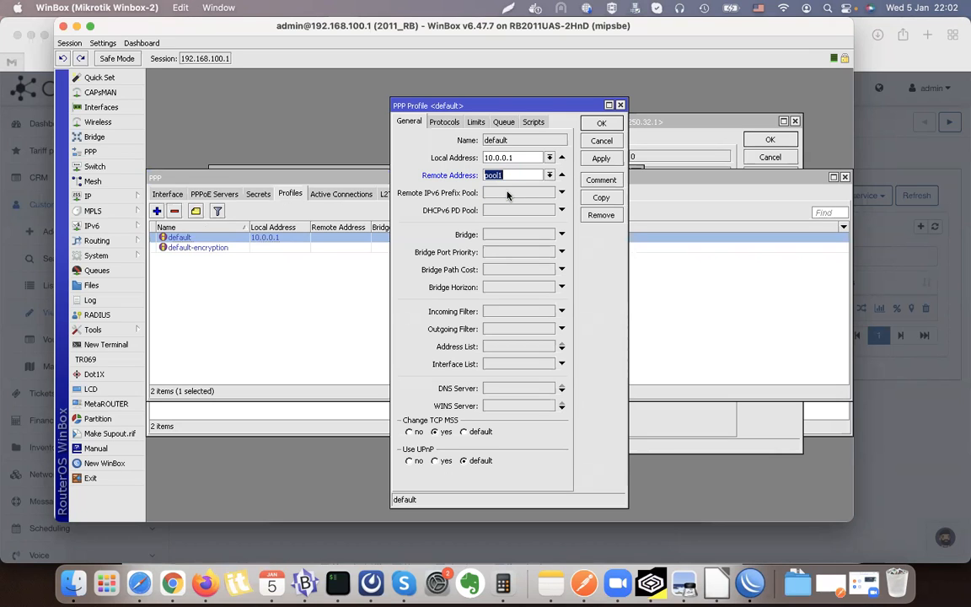
- Edit pool1 in the router's IP pools and set its address range to 192.168.200.10-192.168.200.200
click(125, 197)
click(165, 364)
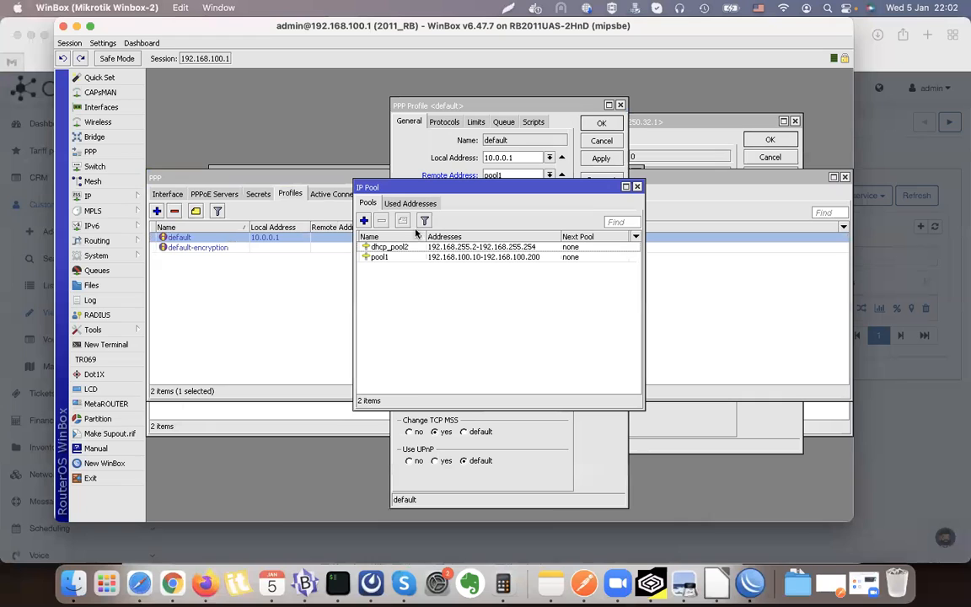
click(388, 247)
click(414, 258)
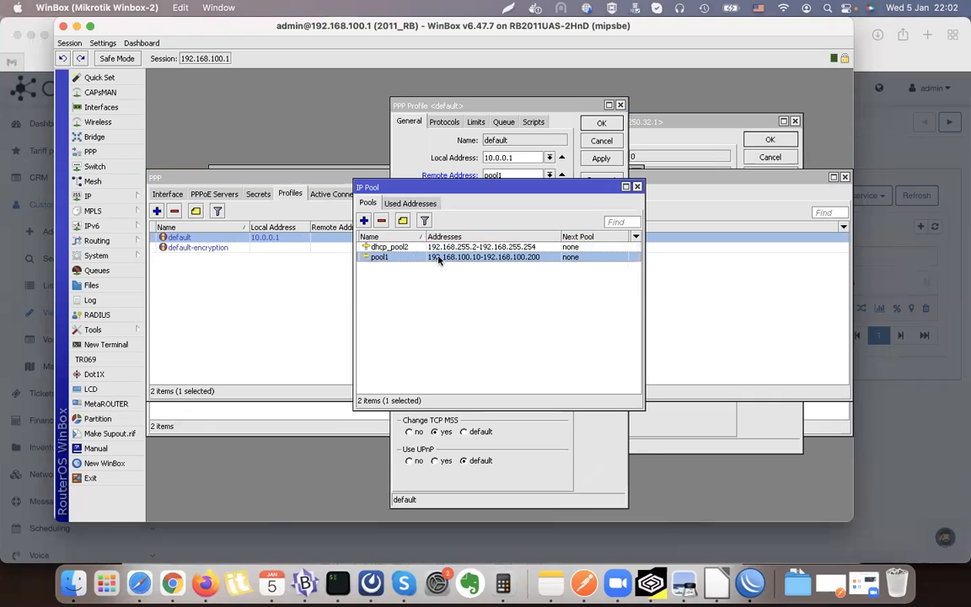
double_click(497, 258)
click(496, 271)
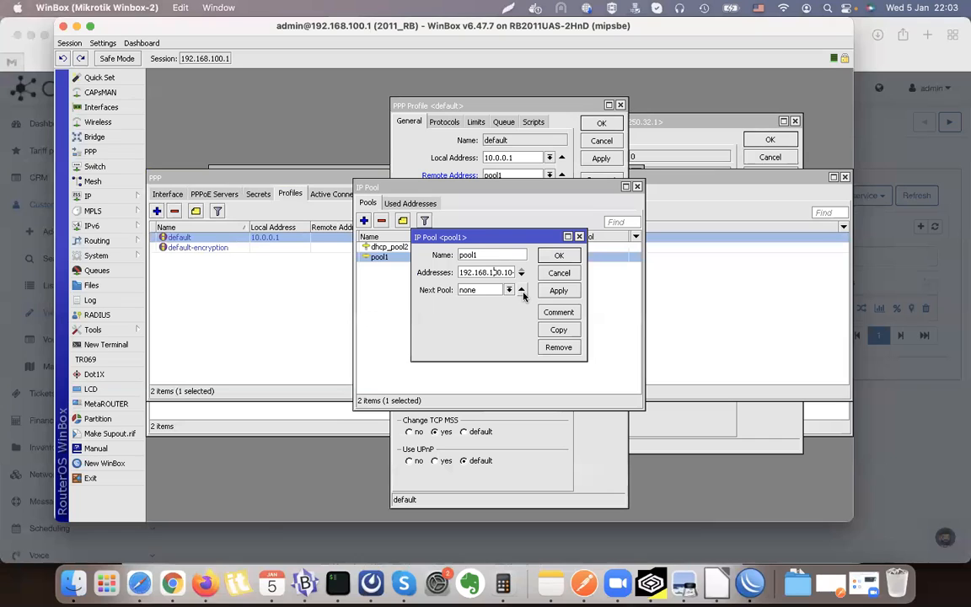
key(Right)
key(Right)
key(Right)
key(Right)
key(Right)
key(Right)
key(Right)
key(Right)
key(Right)
key(Left)
text(`)
key(BackSpace)
click(558, 291)
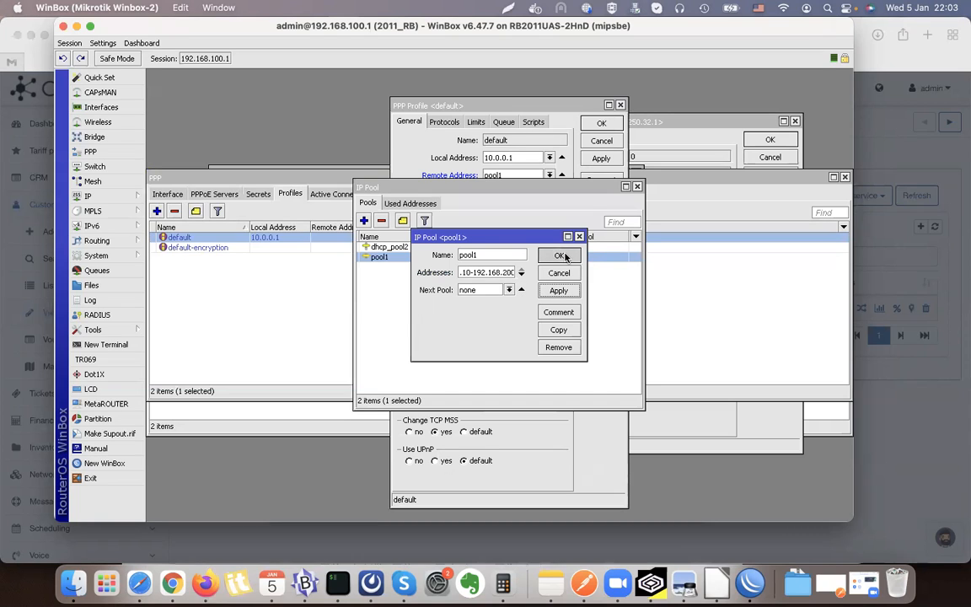
click(561, 256)
- Apply the default PPP profile changes, and in Splynx save the ppp1 service and refresh the services list
click(567, 114)
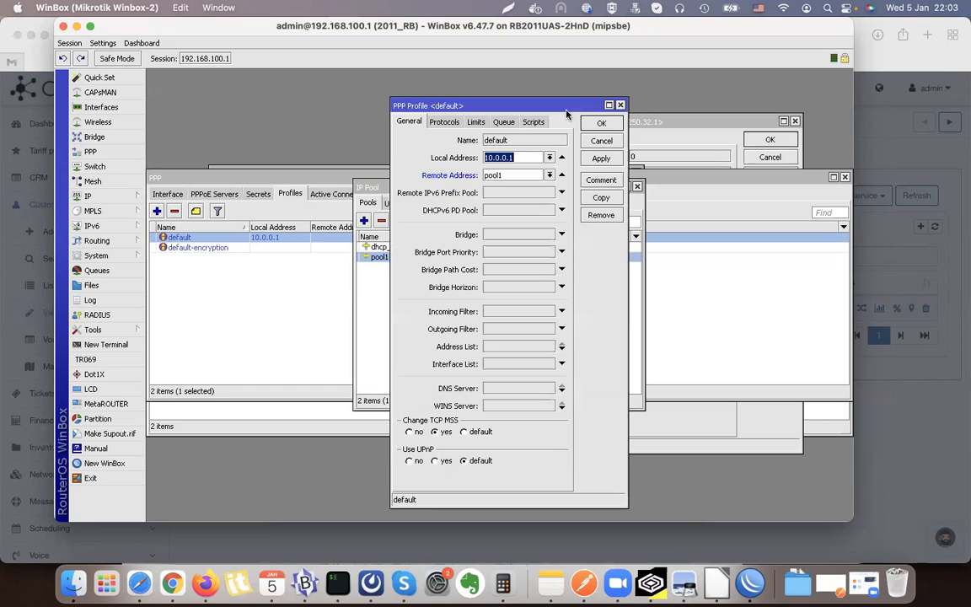
click(599, 158)
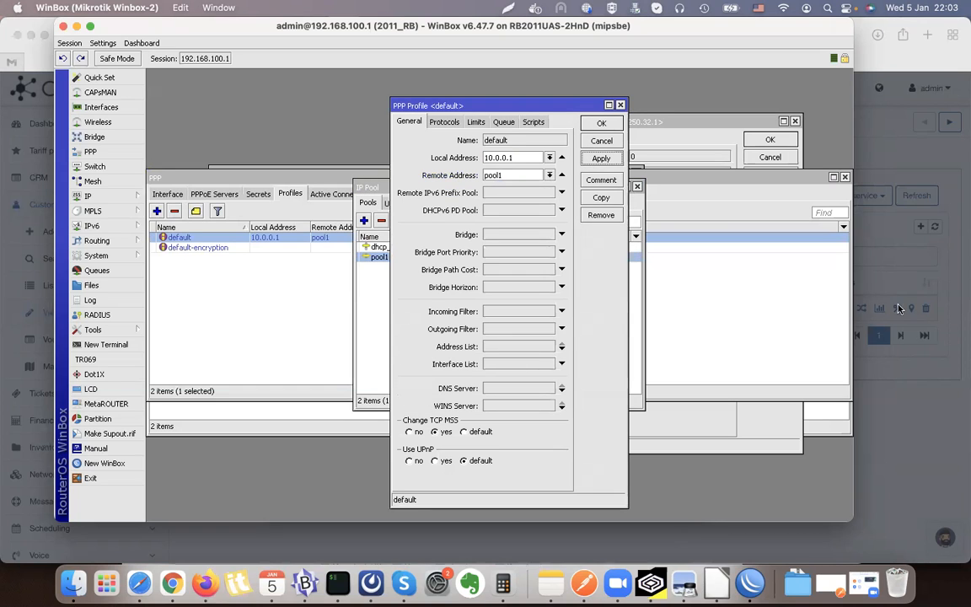
click(904, 399)
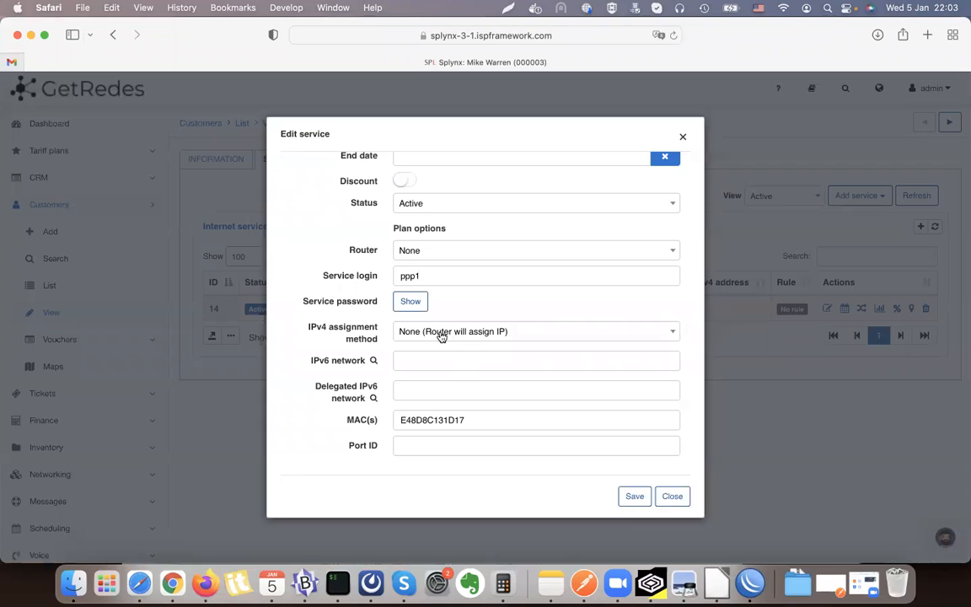
click(638, 499)
click(916, 196)
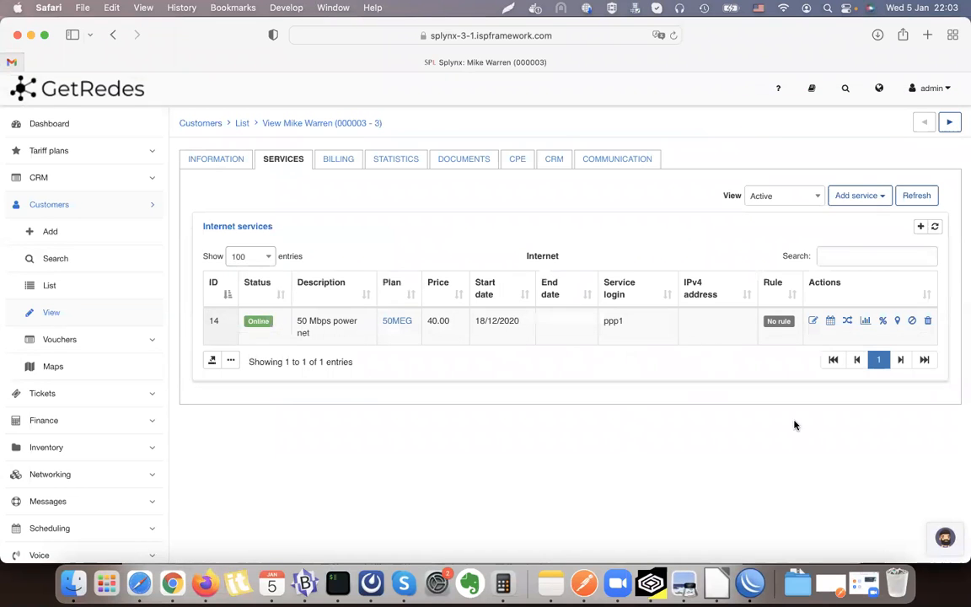
- Switch to WinBox, close the PPP profile, and check the ppp1 session's address among the active connections
click(757, 593)
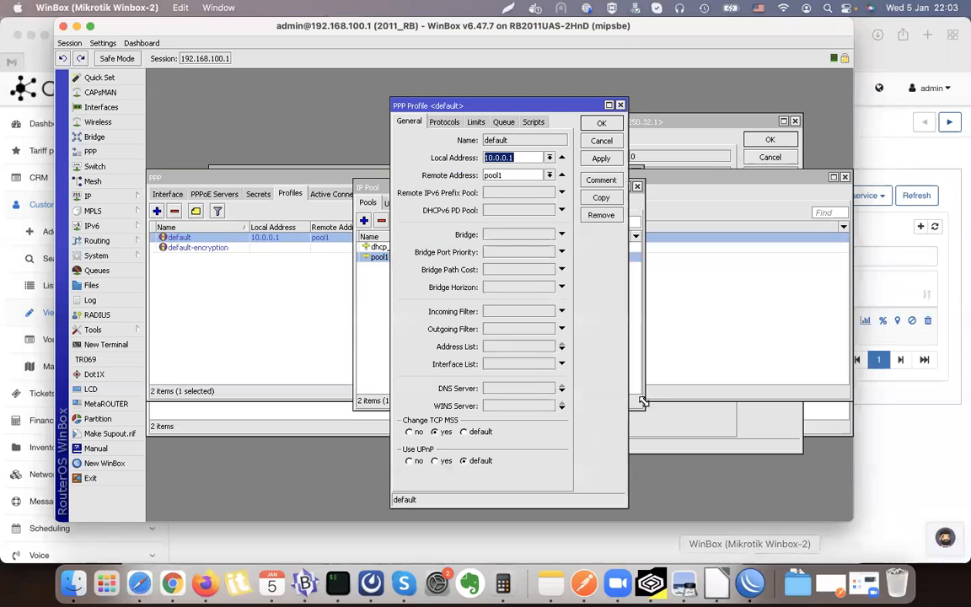
click(621, 105)
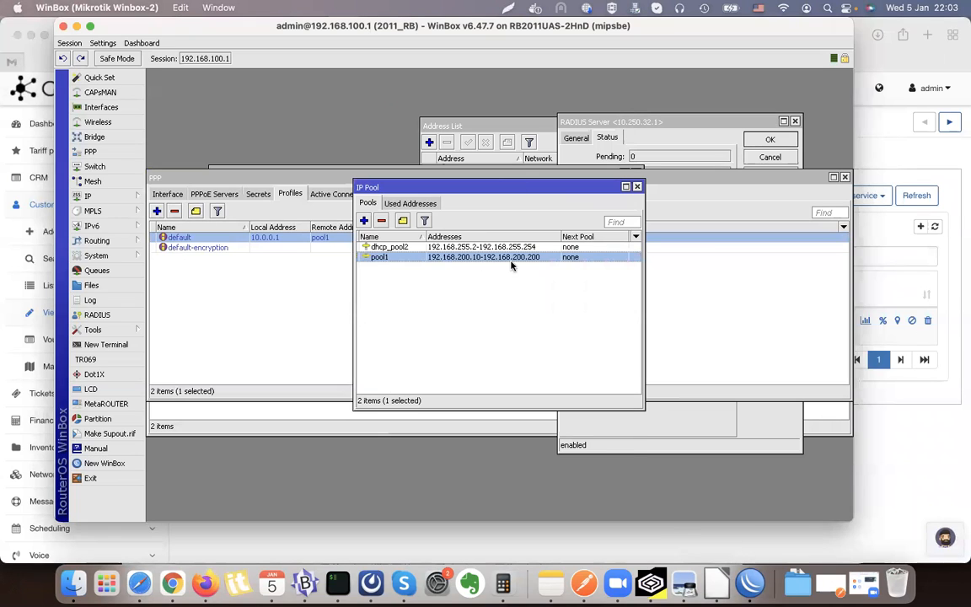
click(311, 272)
click(344, 194)
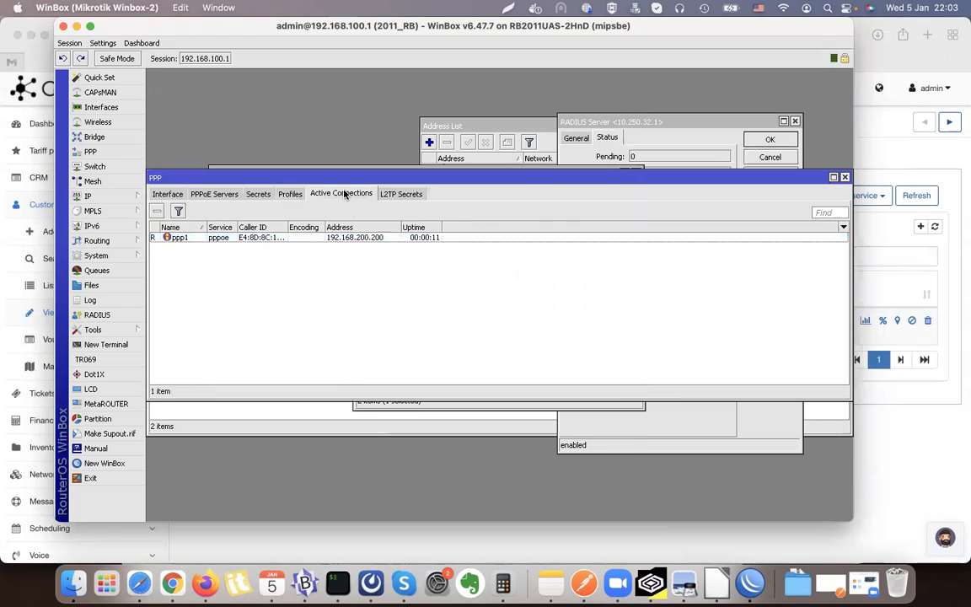
click(321, 238)
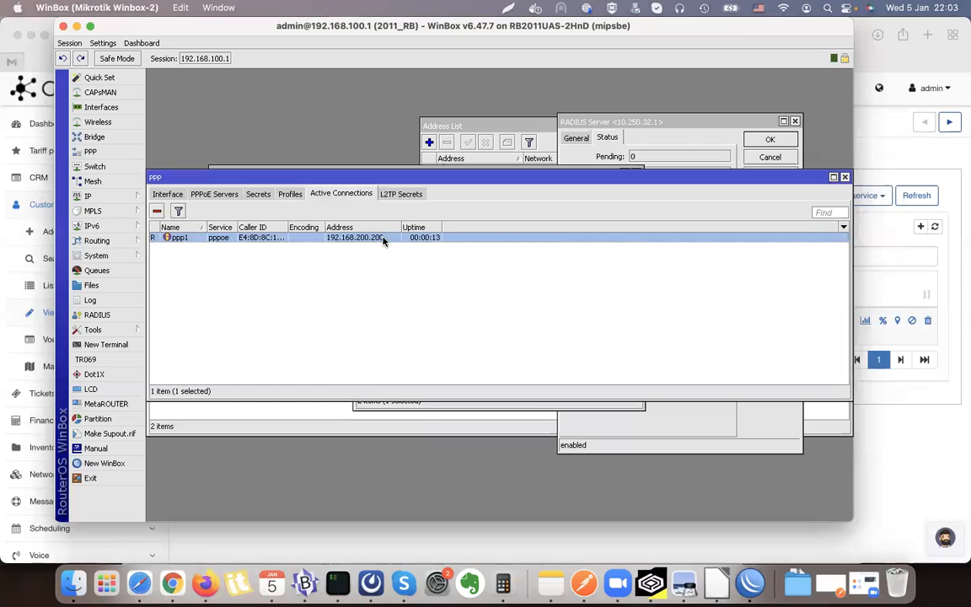
- Back in Splynx, show the online customers list and check the IP address of the connected ppp1 session
click(882, 444)
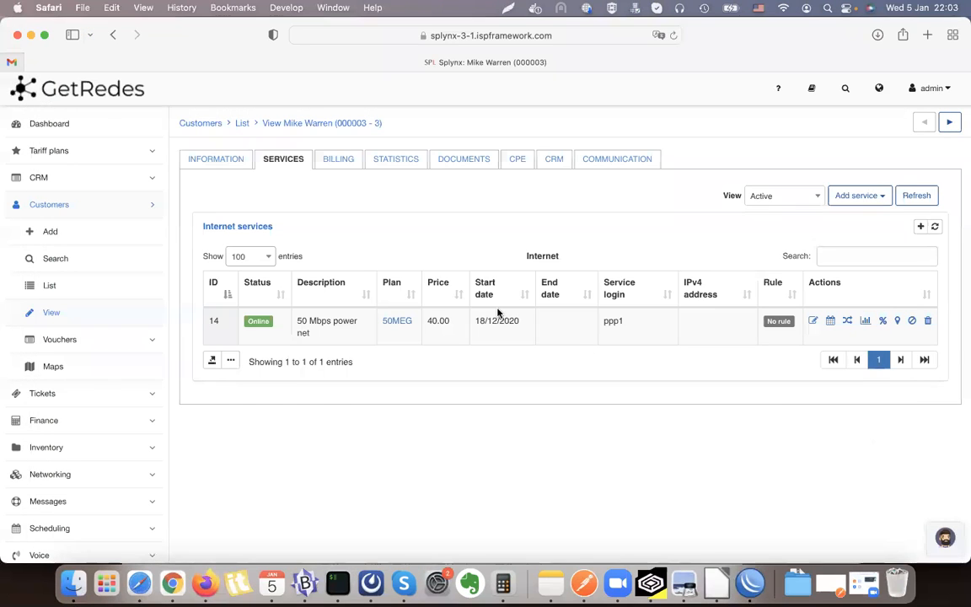
click(120, 288)
click(337, 162)
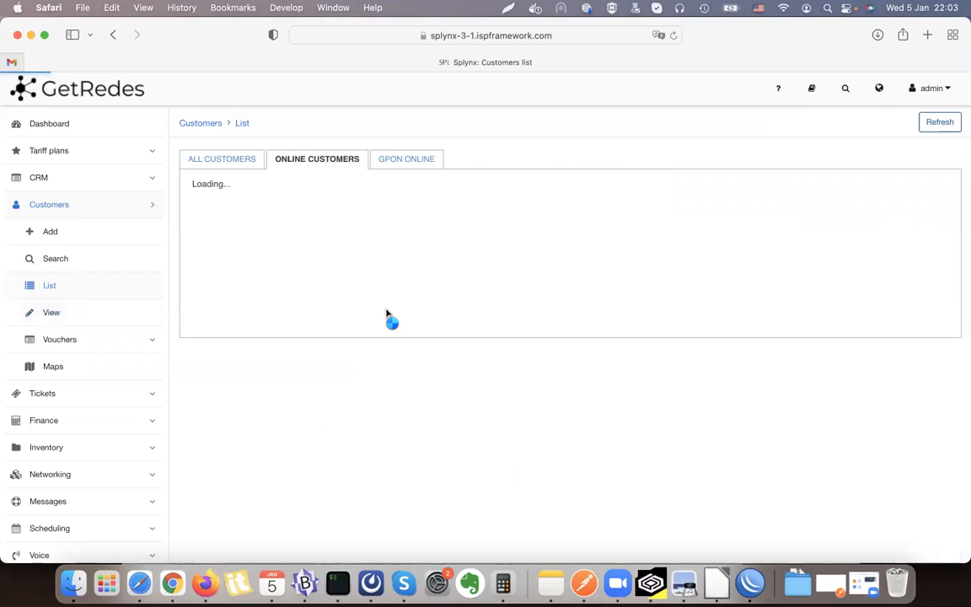
drag(730, 253, 665, 256)
- Open the 192.168.200.0/24 network from the IPv4 networks list and find the address used by the ppp1 service
click(52, 376)
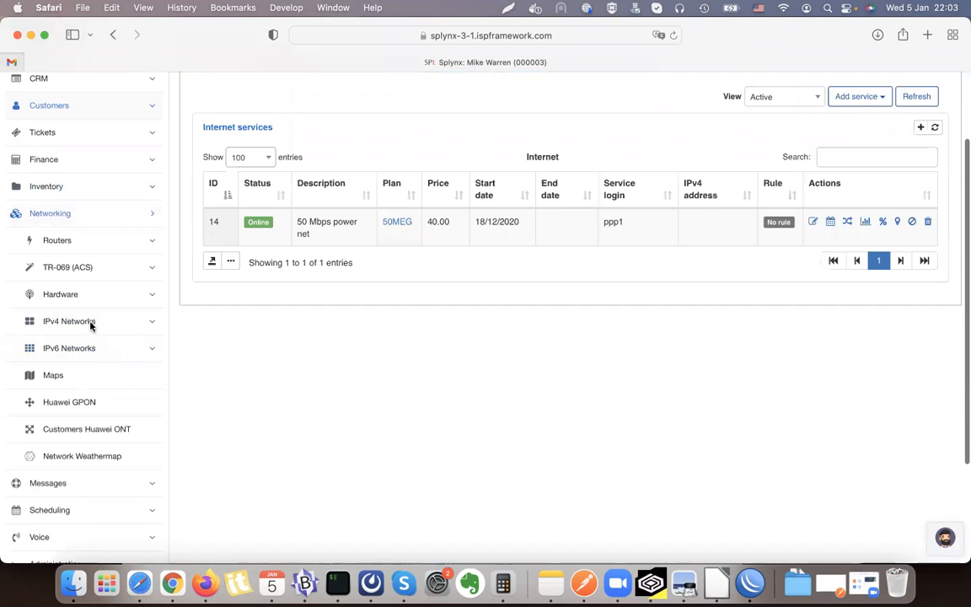
click(90, 321)
click(100, 373)
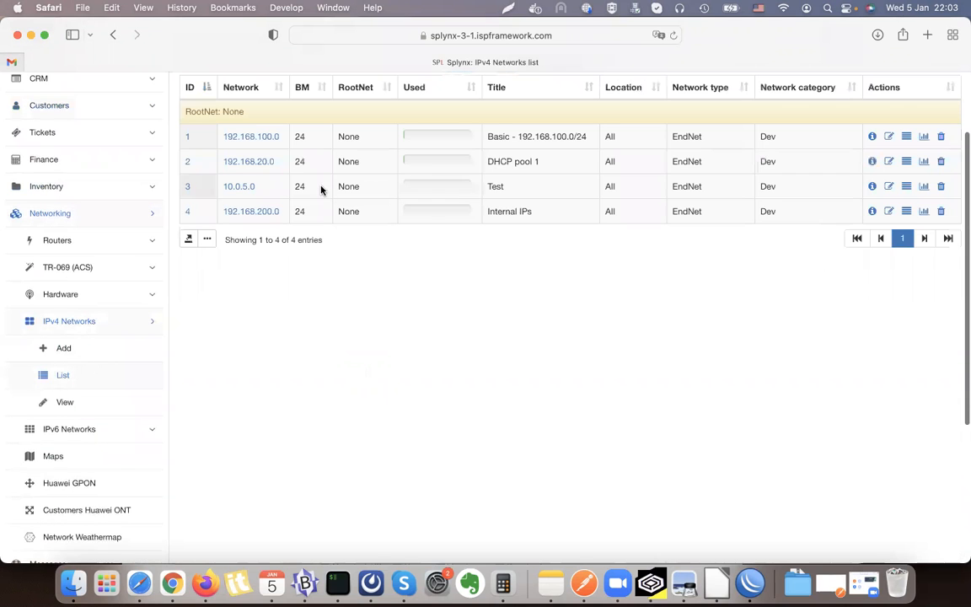
scroll(291, 252, up, 2)
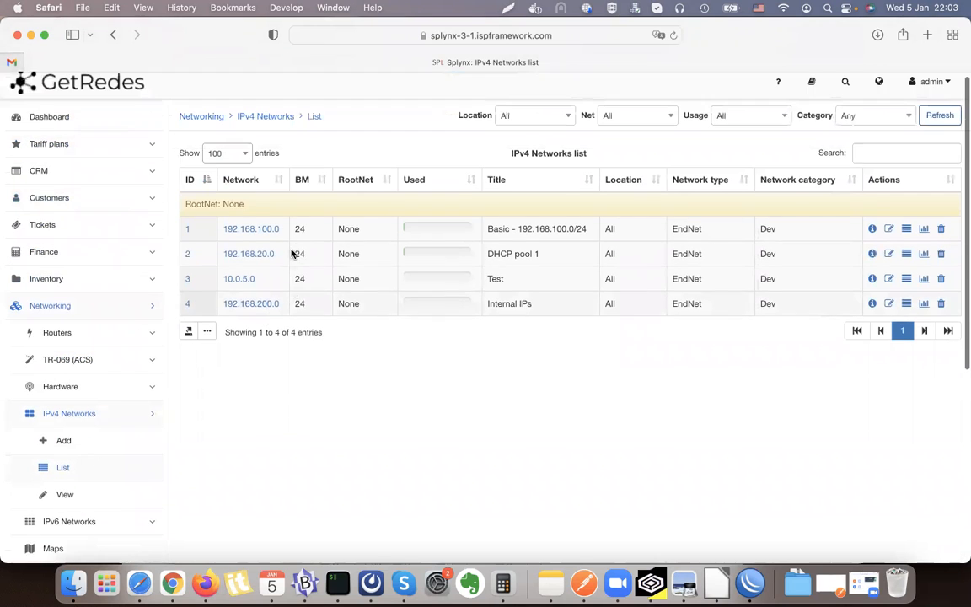
click(258, 304)
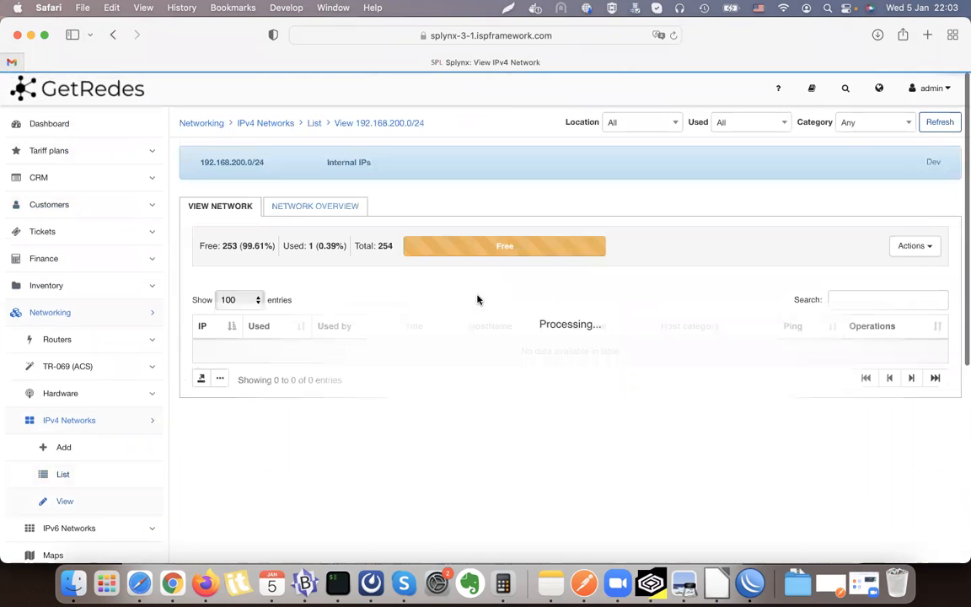
scroll(477, 300, down, 20)
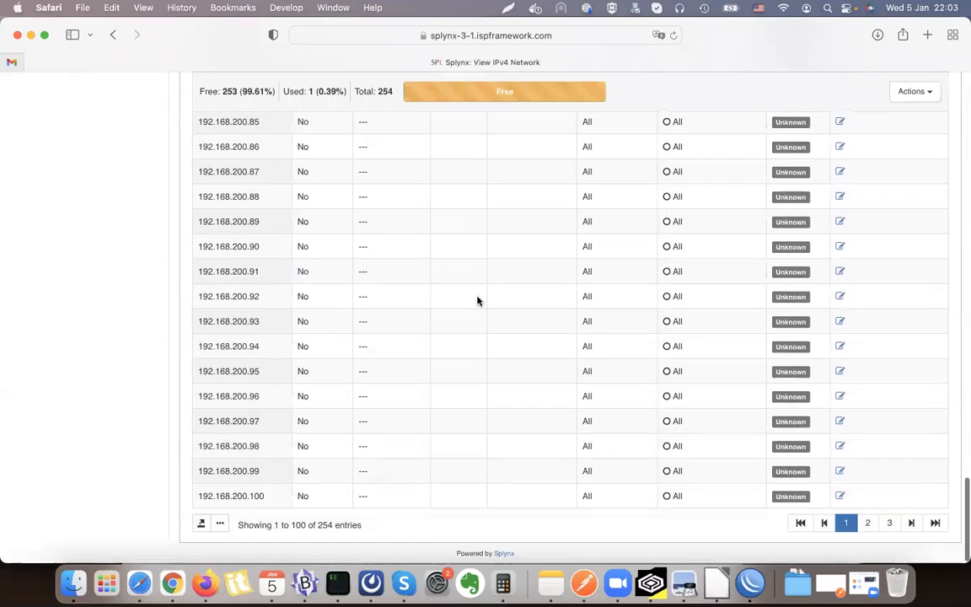
click(867, 522)
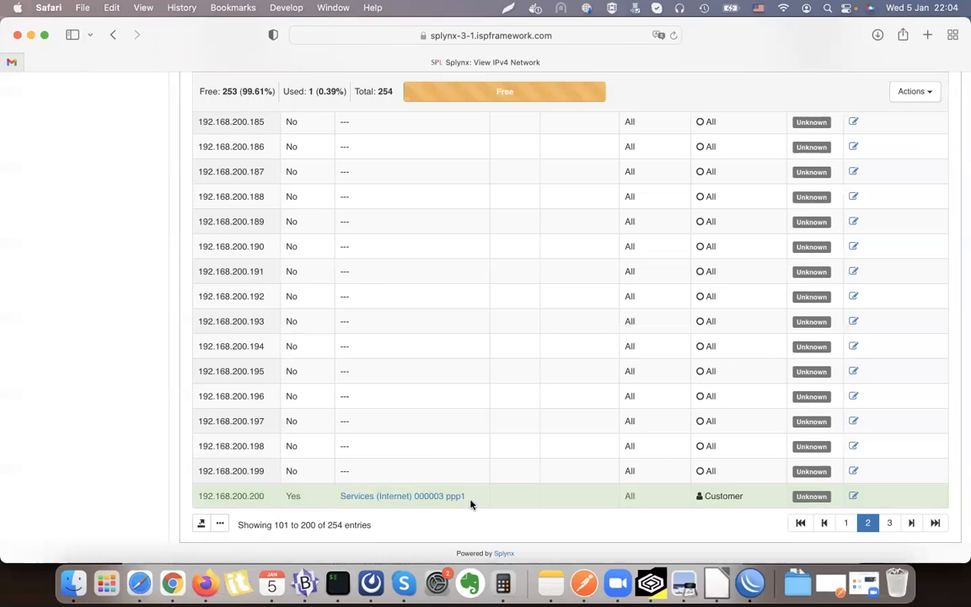
- Check the ppp1 service entry against 192.168.200.200 and return to the start of the network's address list
drag(470, 503, 352, 499)
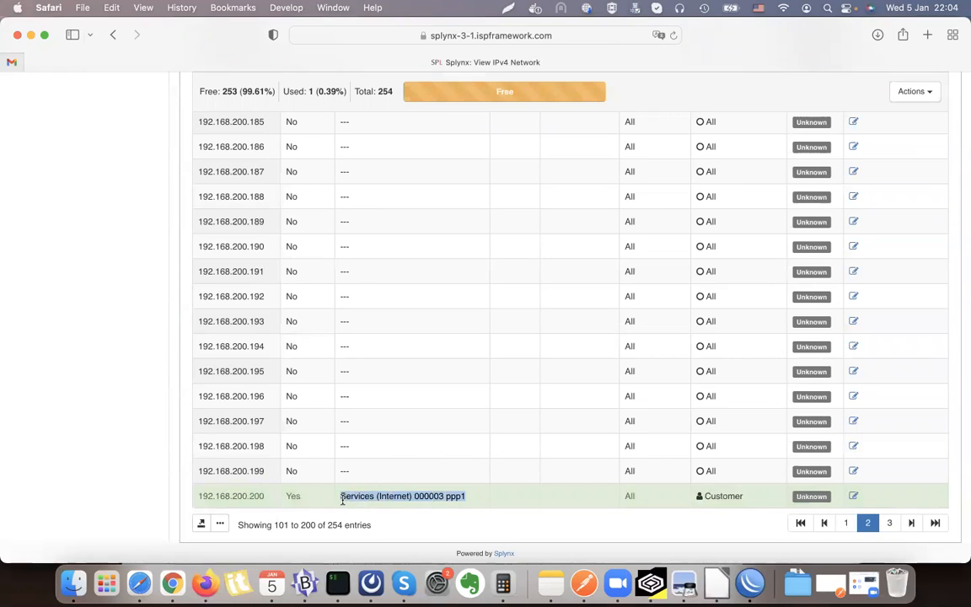
scroll(343, 499, up, 20)
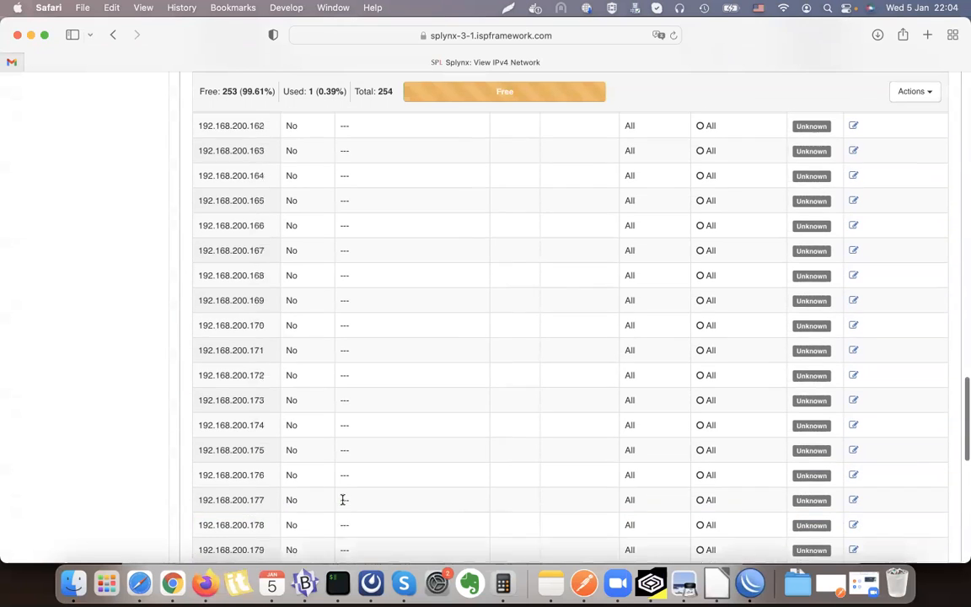
scroll(342, 499, up, 3)
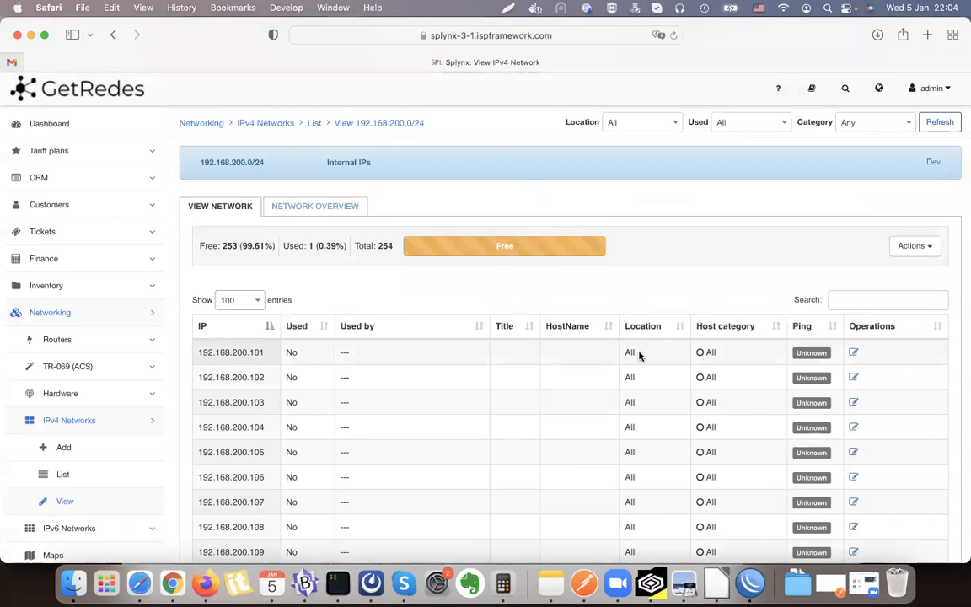
- Switch to the presentation in Preview and review the pool, static and router options of the IP assignments topic
click(667, 577)
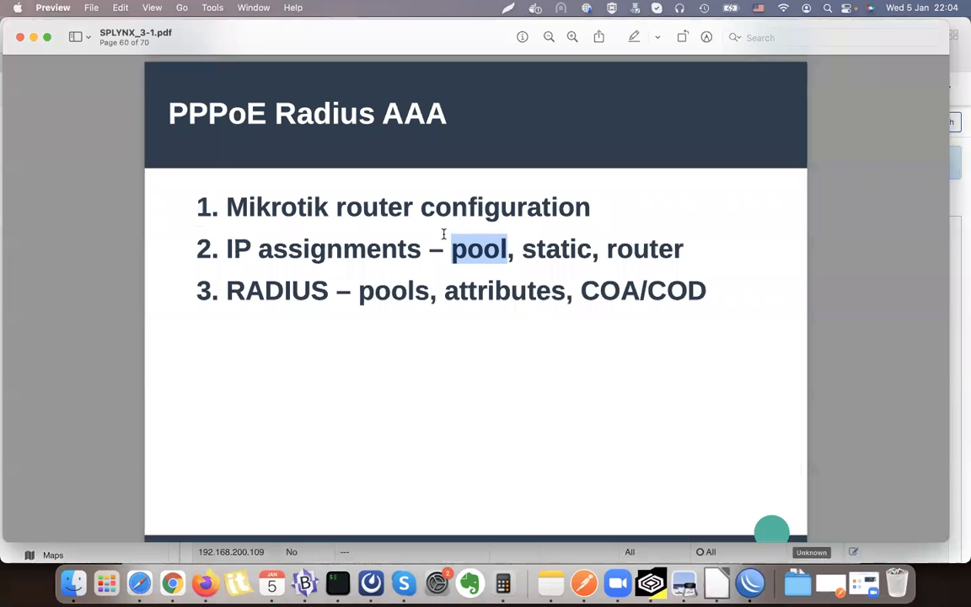
click(486, 259)
double_click(549, 250)
click(611, 246)
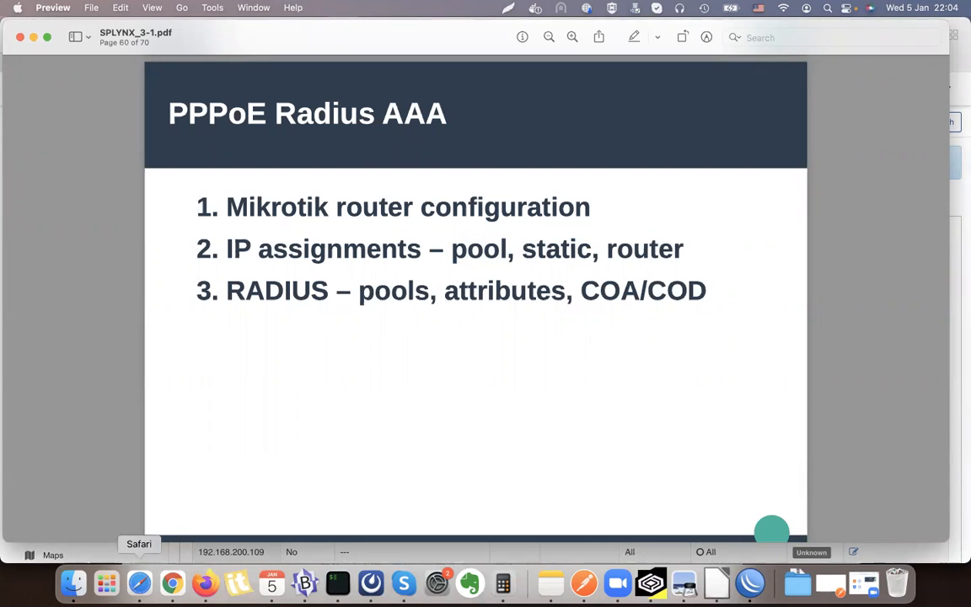
- Back in Splynx, show the IPv4 networks list and locate the 192.168.200.0 network
click(139, 582)
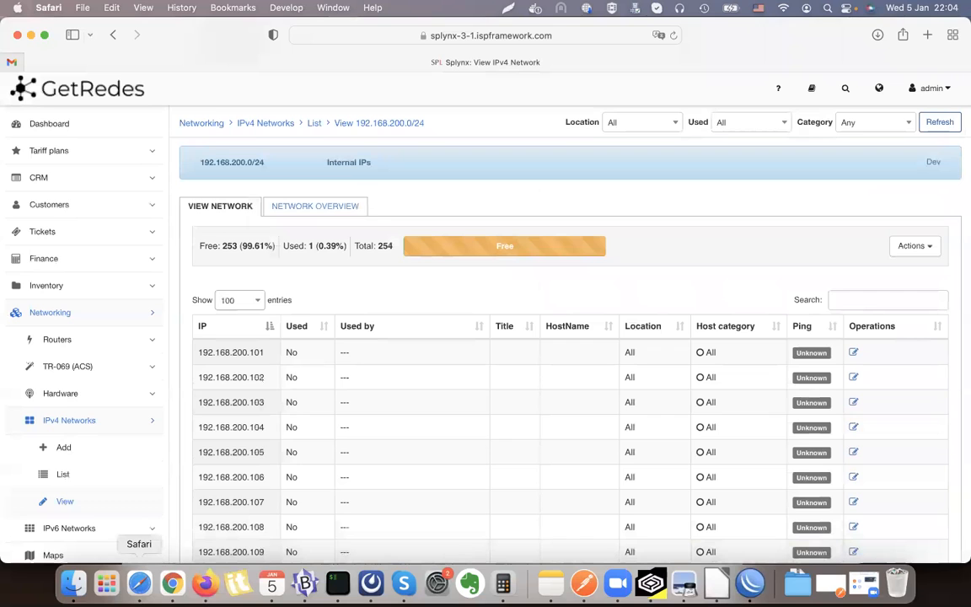
click(66, 475)
double_click(236, 313)
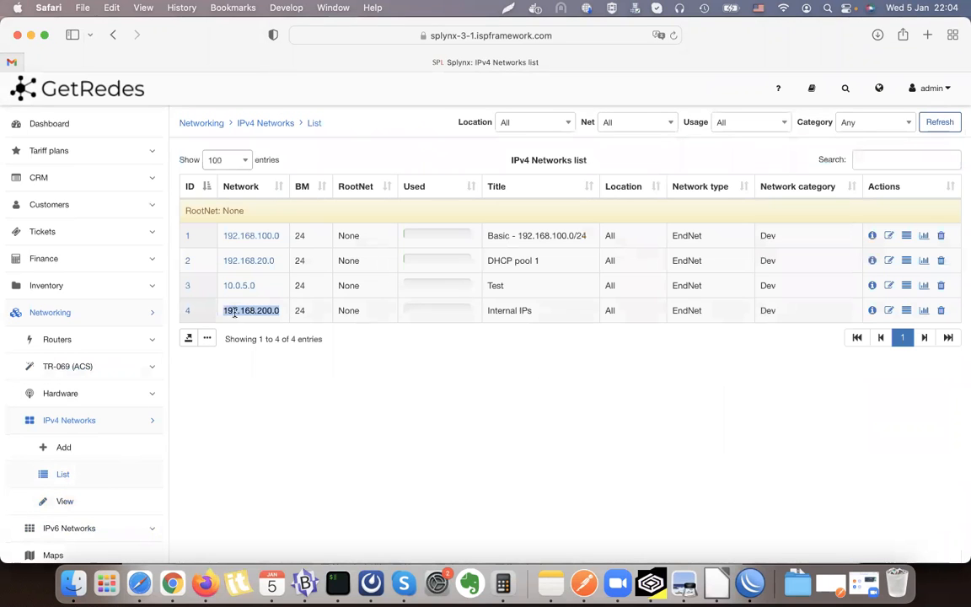
click(303, 311)
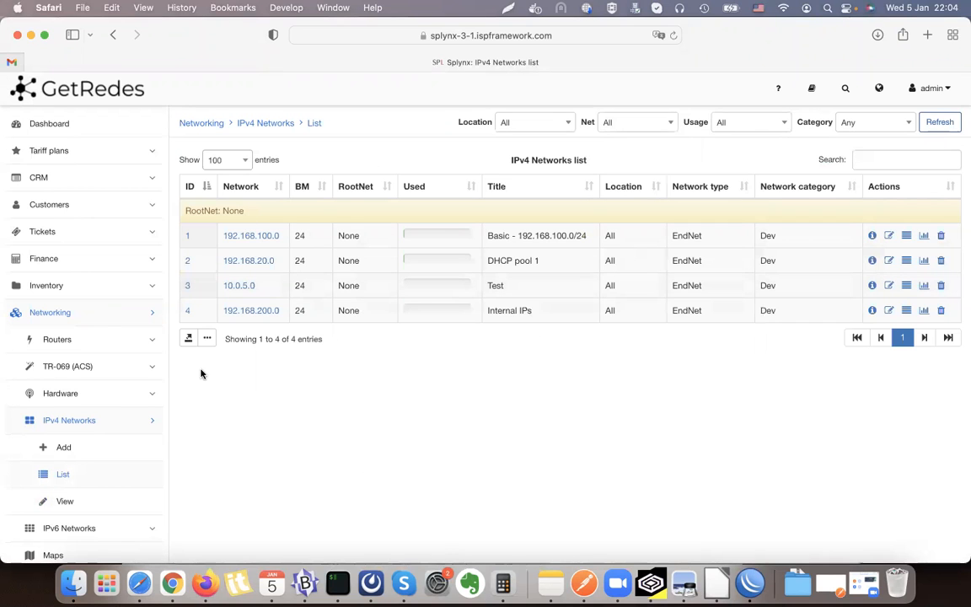
- Check the ppp1 active connection in WinBox, and highlight the RADIUS topic on the slide in Preview
click(750, 584)
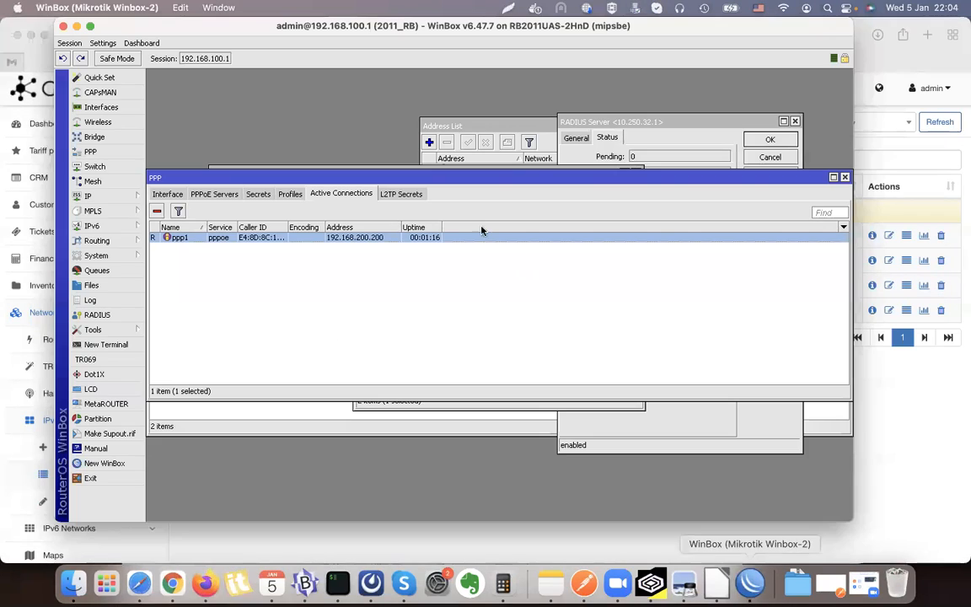
click(684, 583)
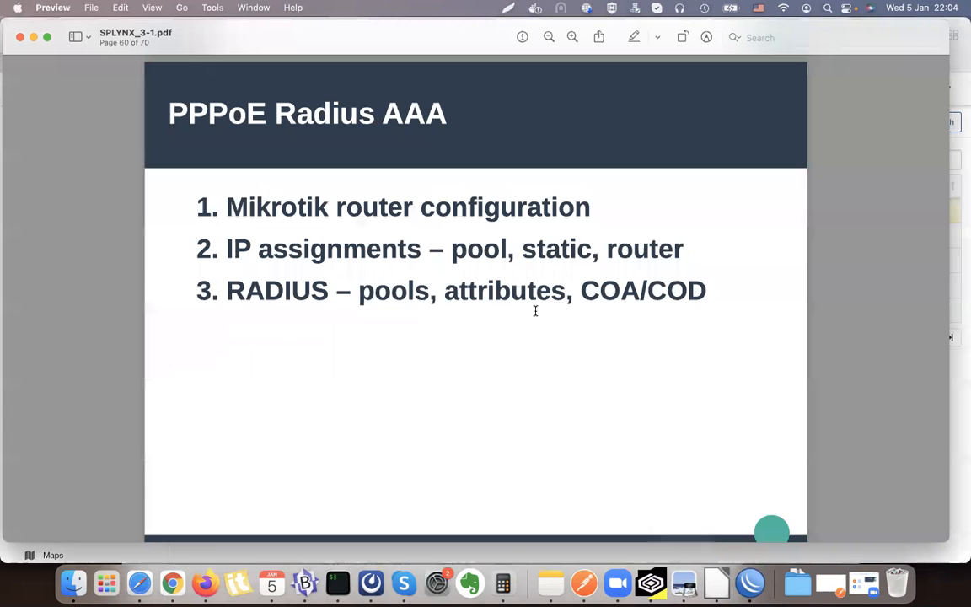
drag(237, 285, 328, 286)
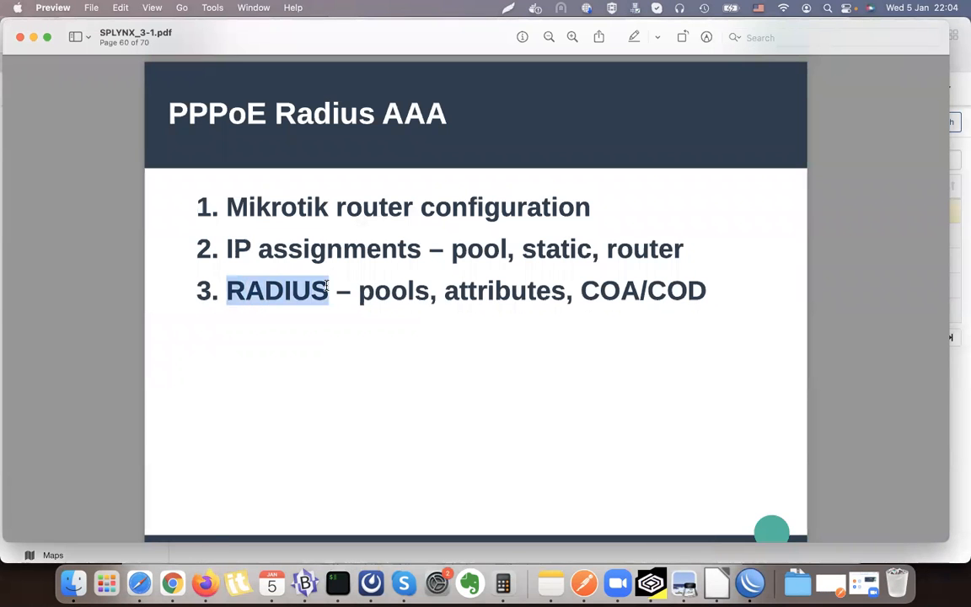
- Return to Splynx, open the Radius networking configuration and load the settings for the MikroTik NAS type
click(139, 584)
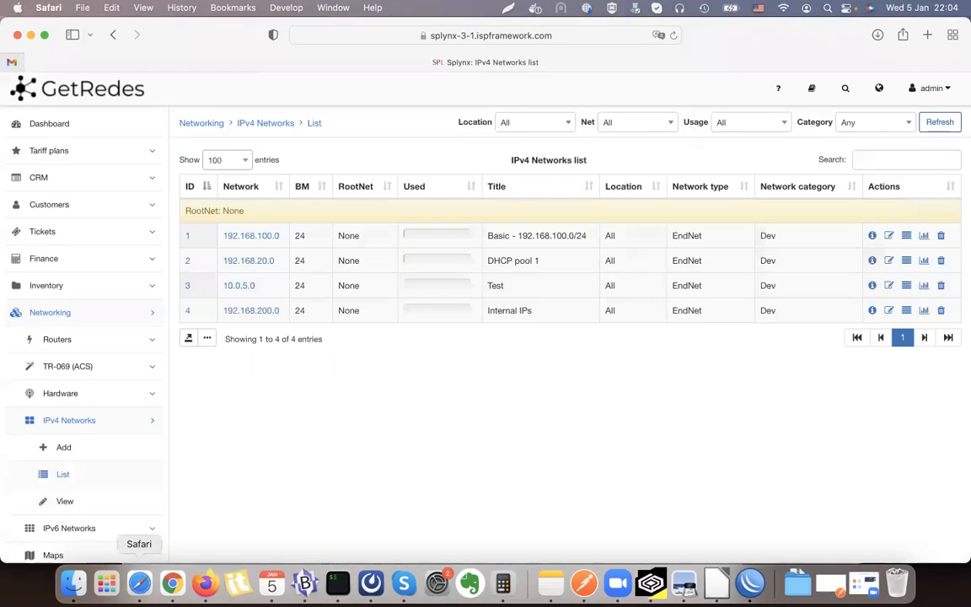
click(97, 313)
click(85, 448)
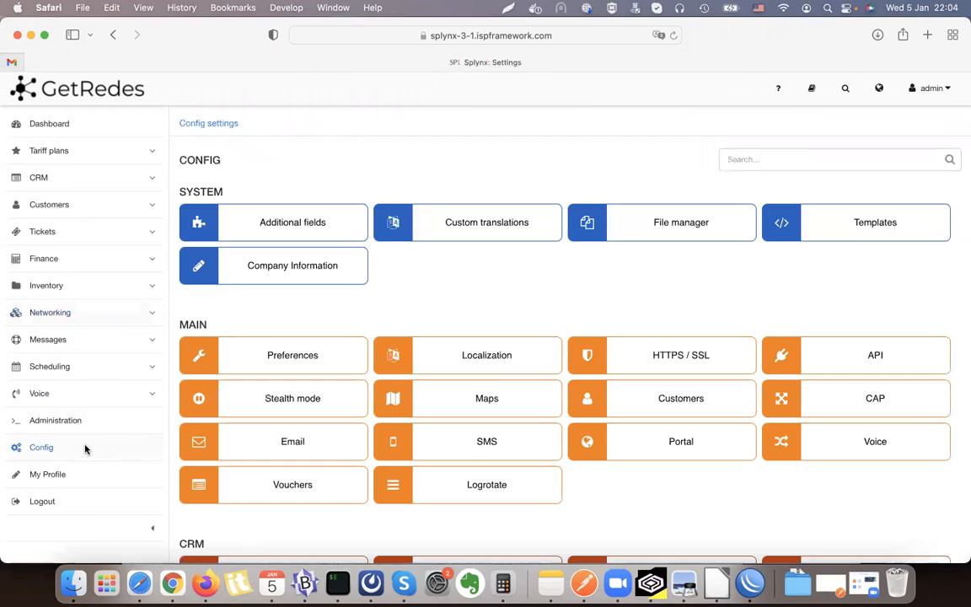
scroll(696, 301, down, 12)
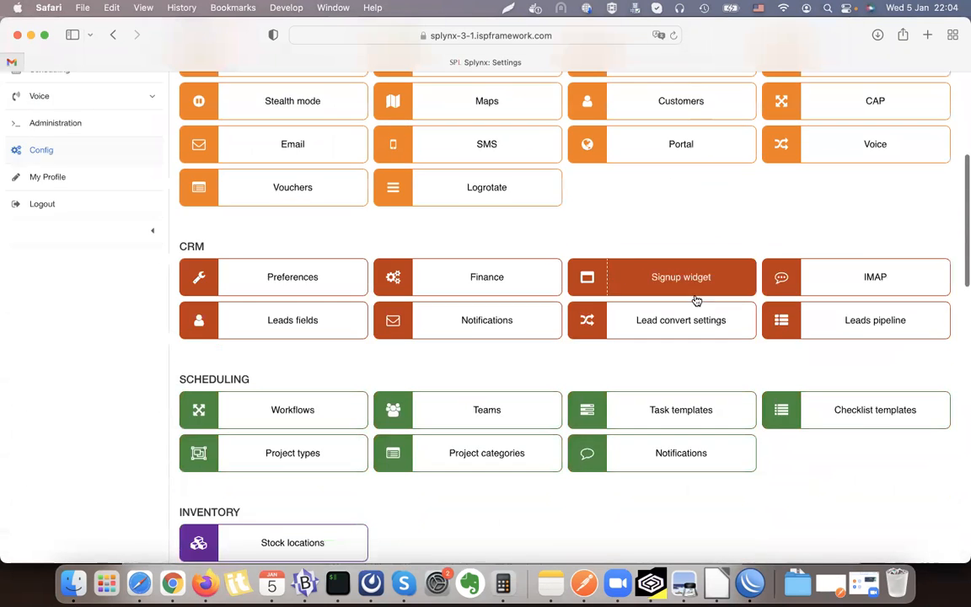
scroll(253, 340, down, 8)
scroll(256, 342, up, 10)
click(293, 395)
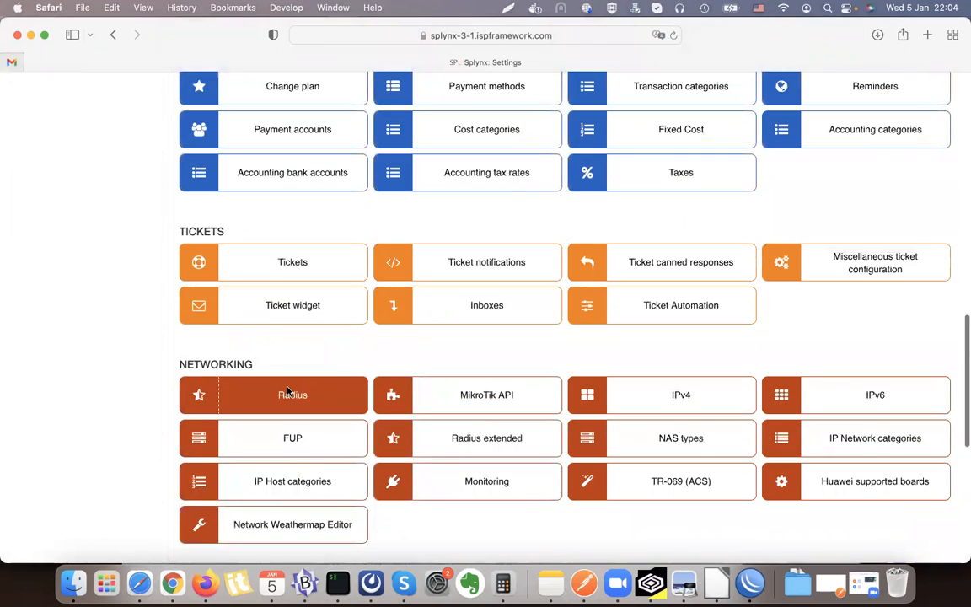
click(773, 514)
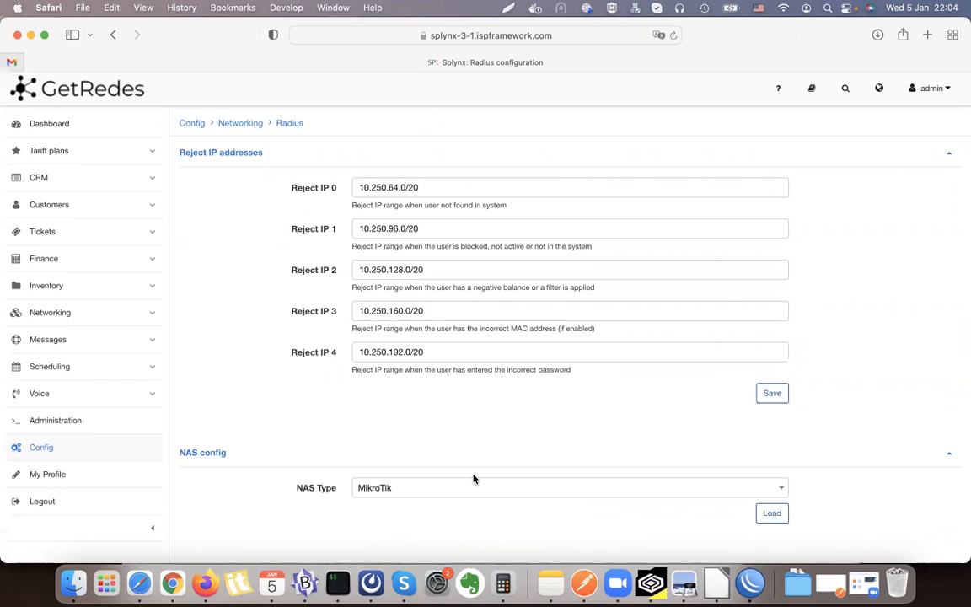
- Try No and Yes (PoD) for Prevent duplicate session in the MikroTik configuration, and restore Yes (PoD + clean session)
scroll(589, 412, down, 10)
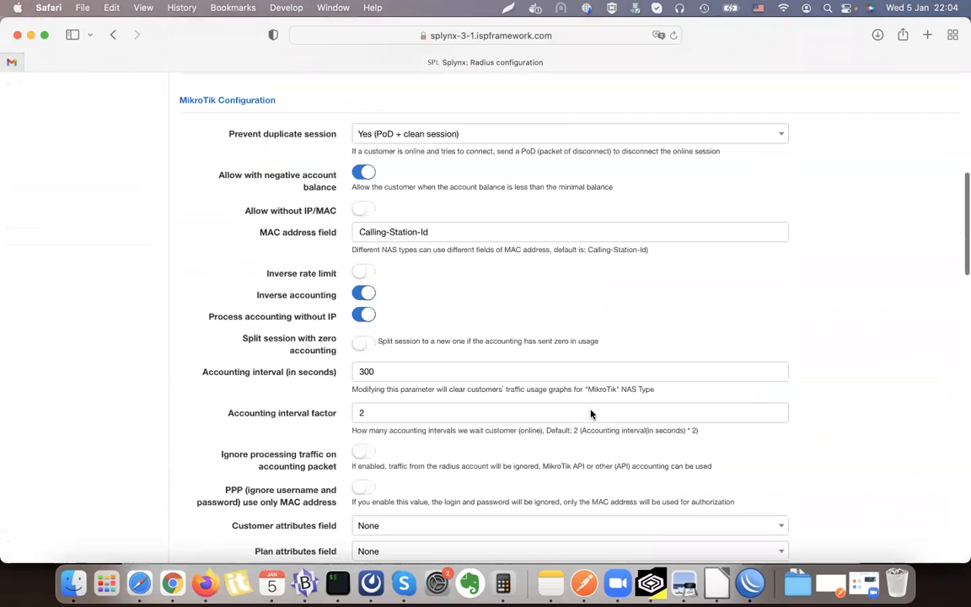
scroll(251, 253, down, 4)
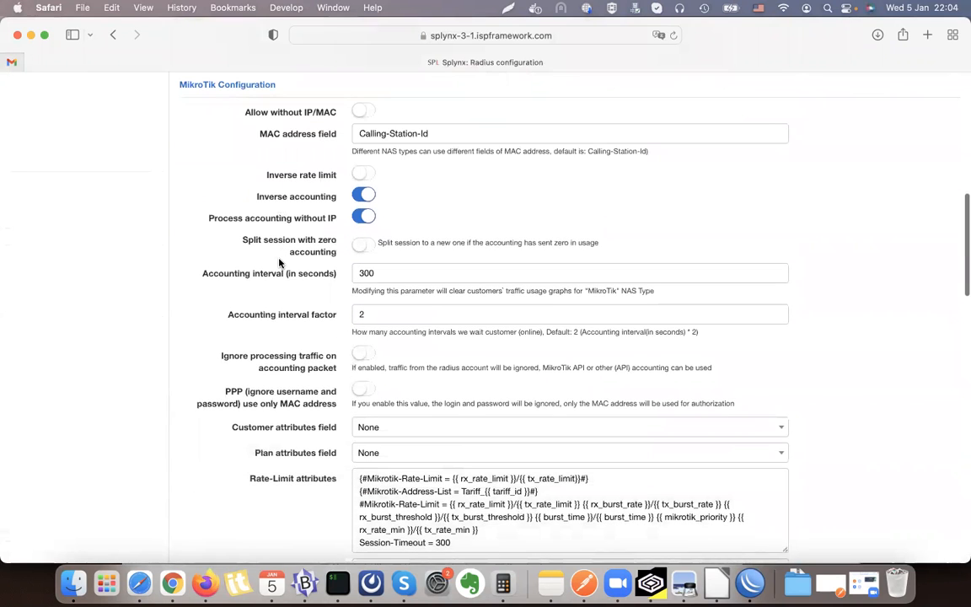
scroll(279, 263, up, 5)
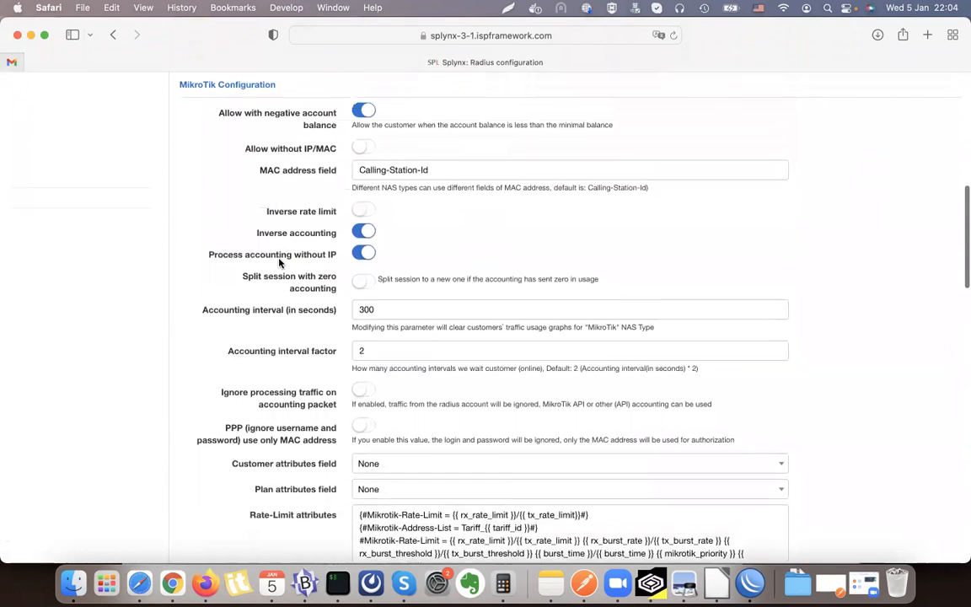
scroll(279, 263, up, 2)
scroll(277, 260, down, 3)
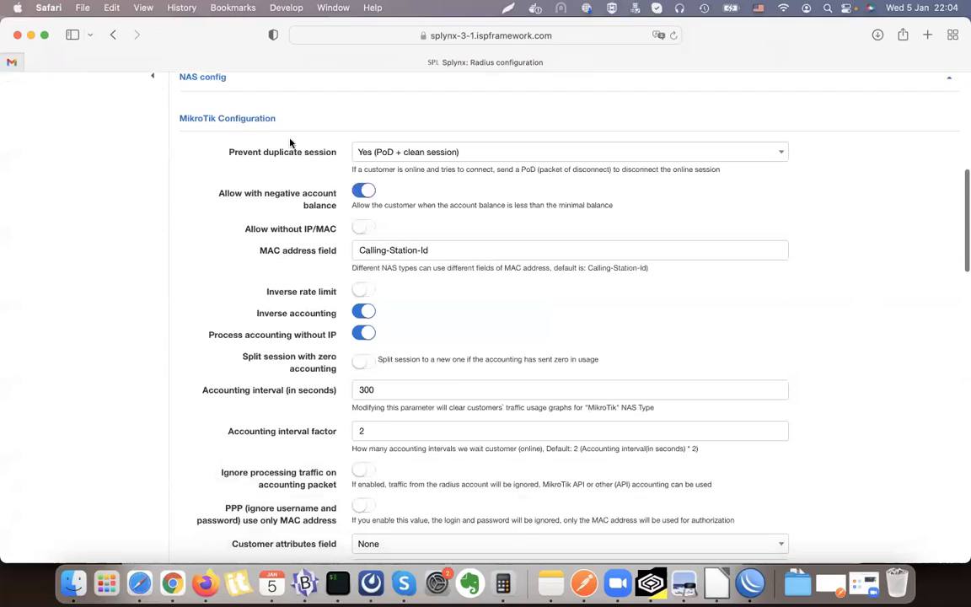
drag(230, 151, 330, 154)
click(452, 152)
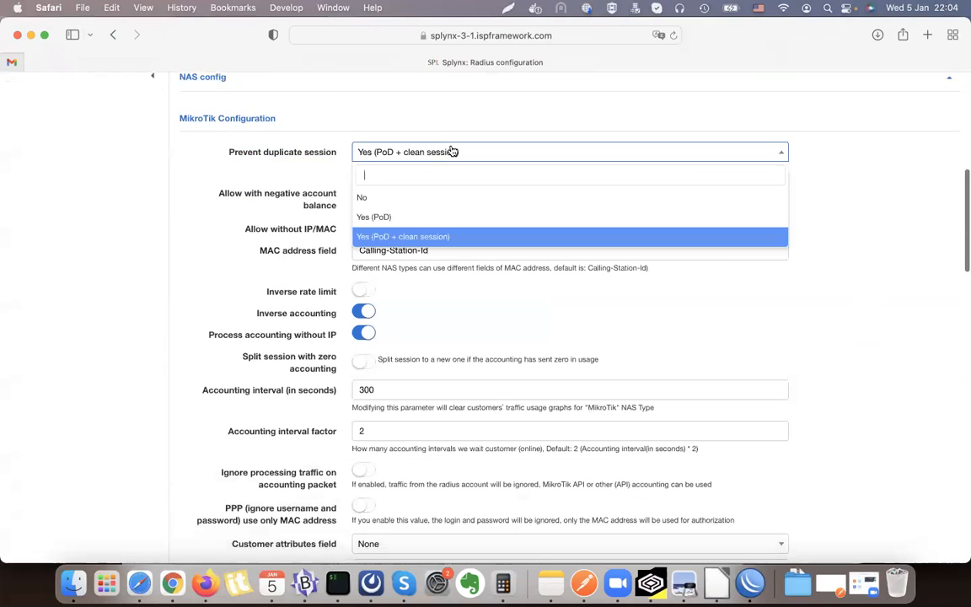
click(410, 206)
click(392, 148)
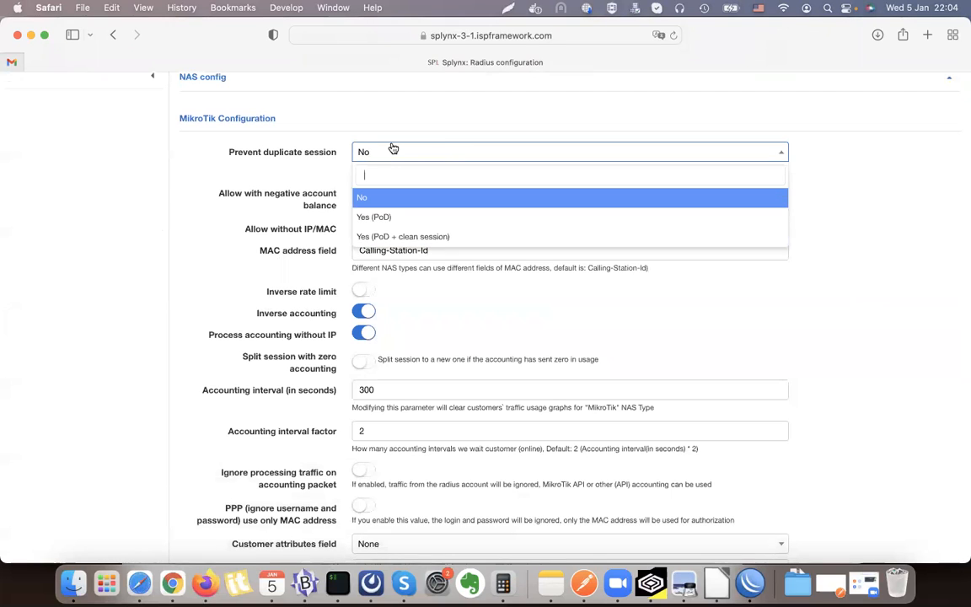
click(385, 220)
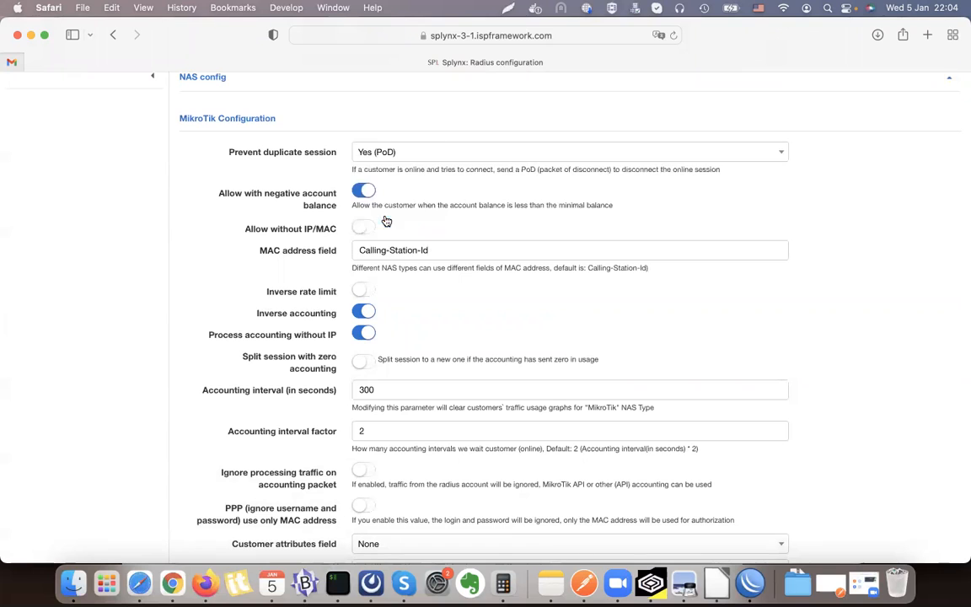
click(406, 157)
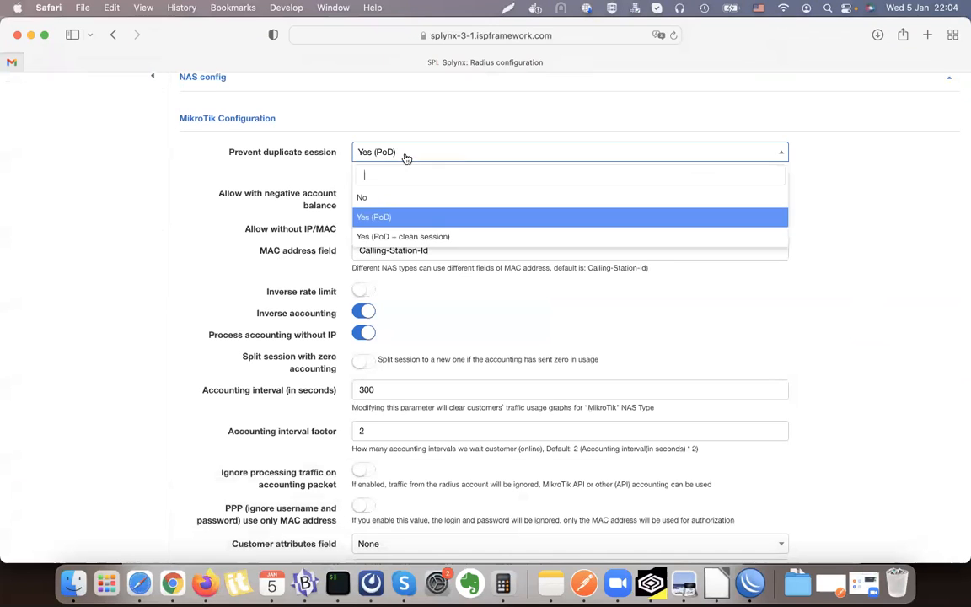
click(429, 242)
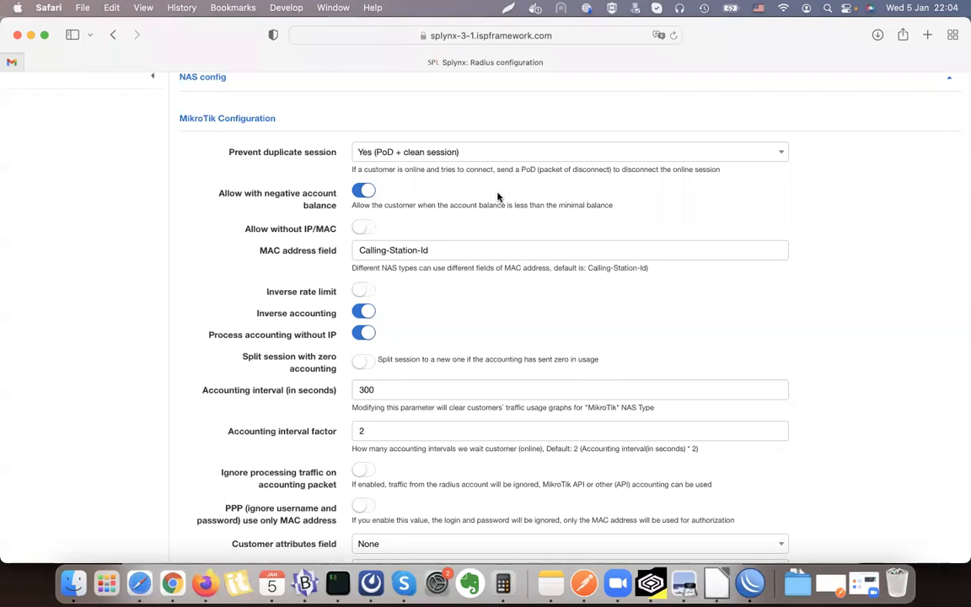
- Examine the negative account balance option, and check the account balance of the online customer using the ppp1 service
drag(224, 197, 334, 205)
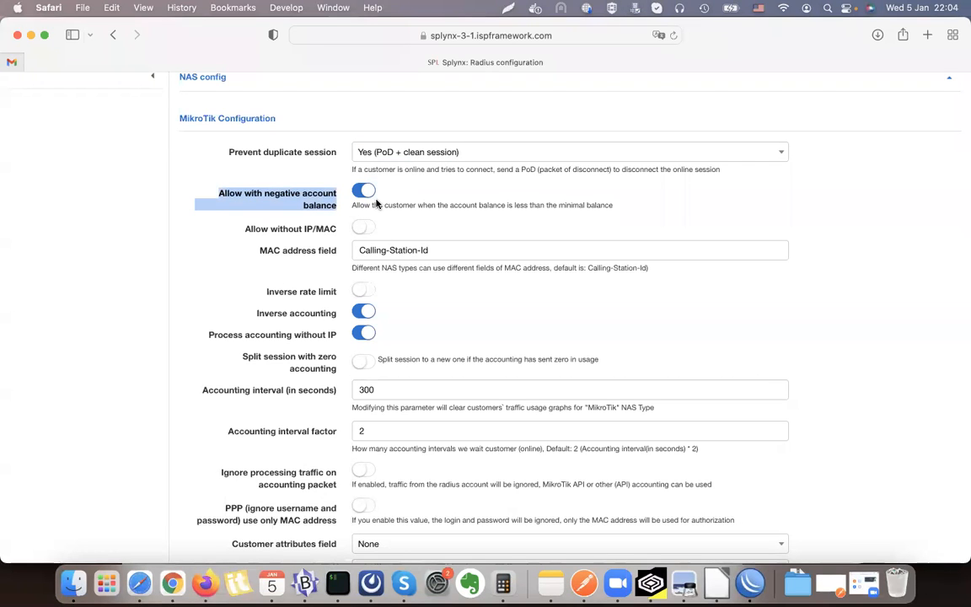
scroll(376, 203, up, 10)
click(104, 204)
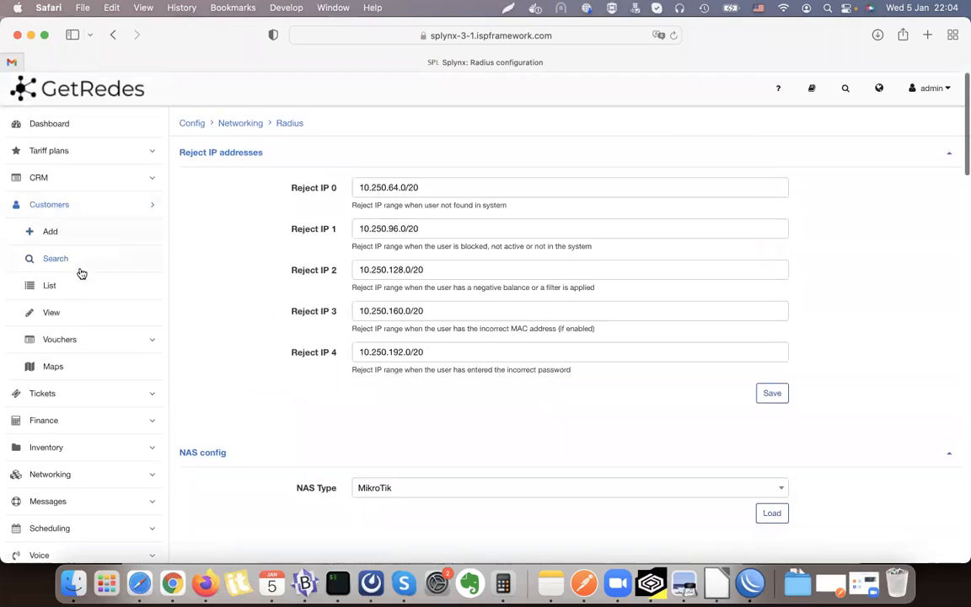
click(72, 284)
click(546, 362)
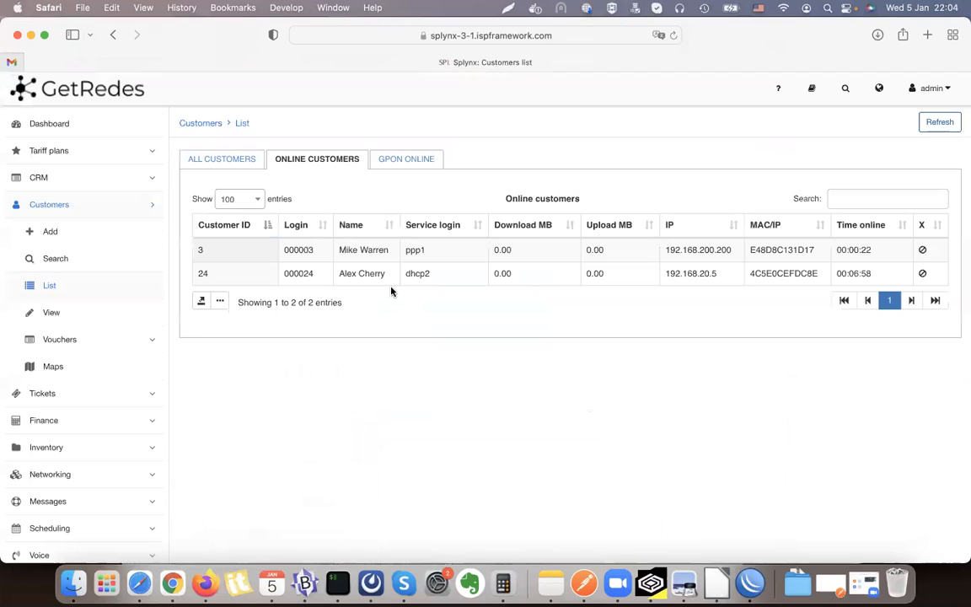
click(362, 255)
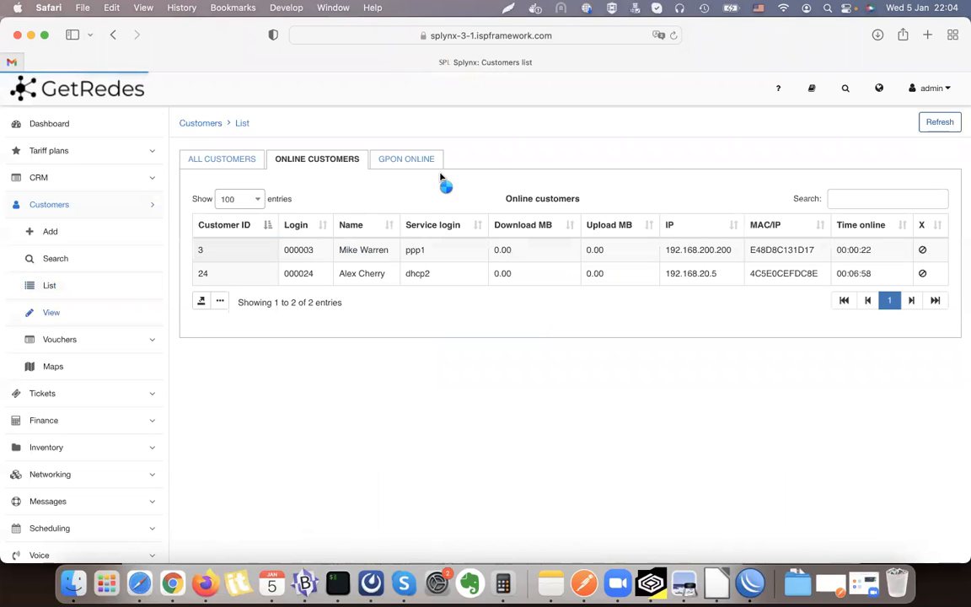
click(231, 161)
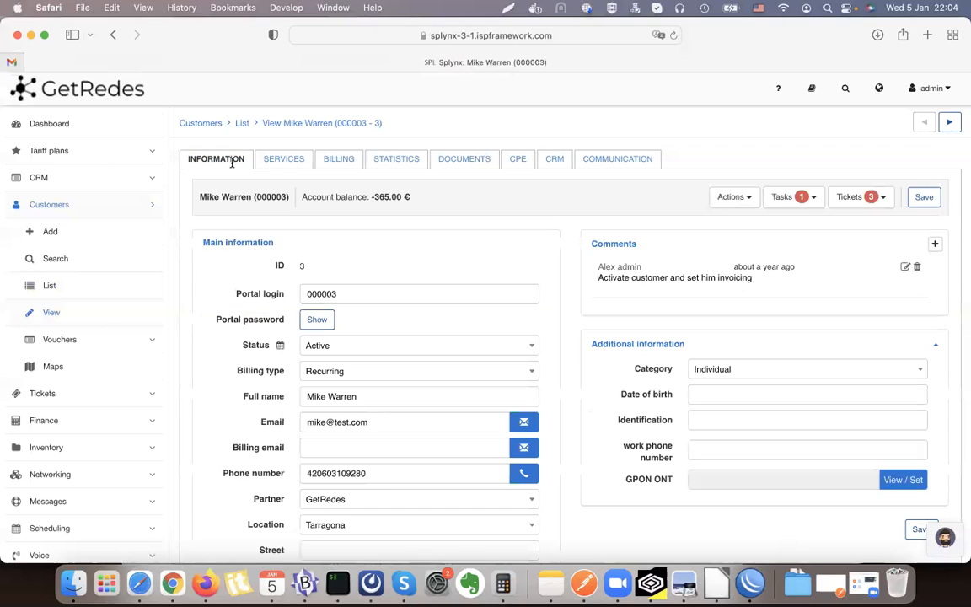
triple_click(381, 196)
click(311, 199)
- Go back to the Radius configuration and examine the negative balance, accounting and Rate-Limit settings for MikroTik
click(116, 35)
click(116, 35)
scroll(752, 389, down, 5)
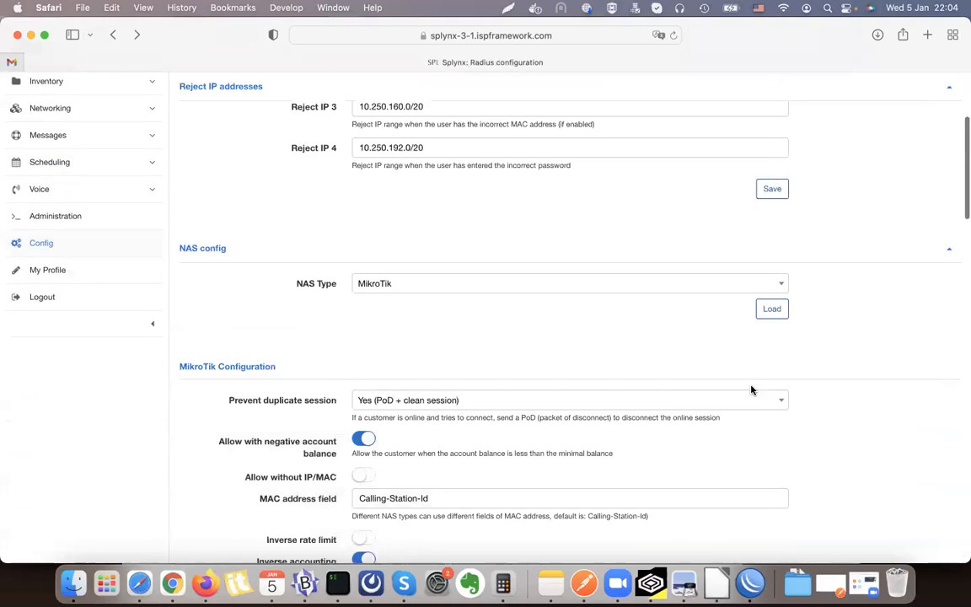
scroll(677, 362, down, 4)
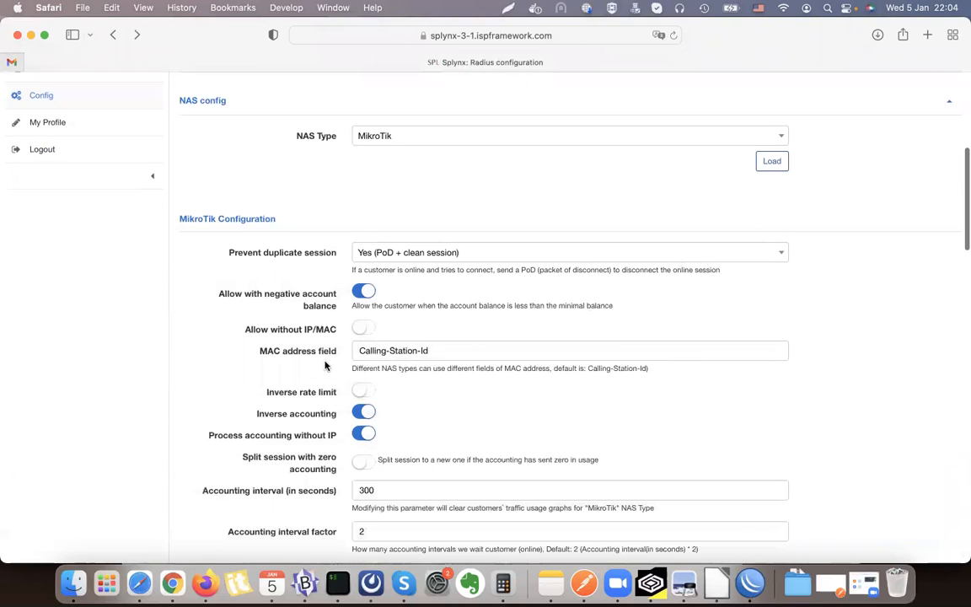
scroll(325, 330, down, 2)
scroll(266, 251, down, 2)
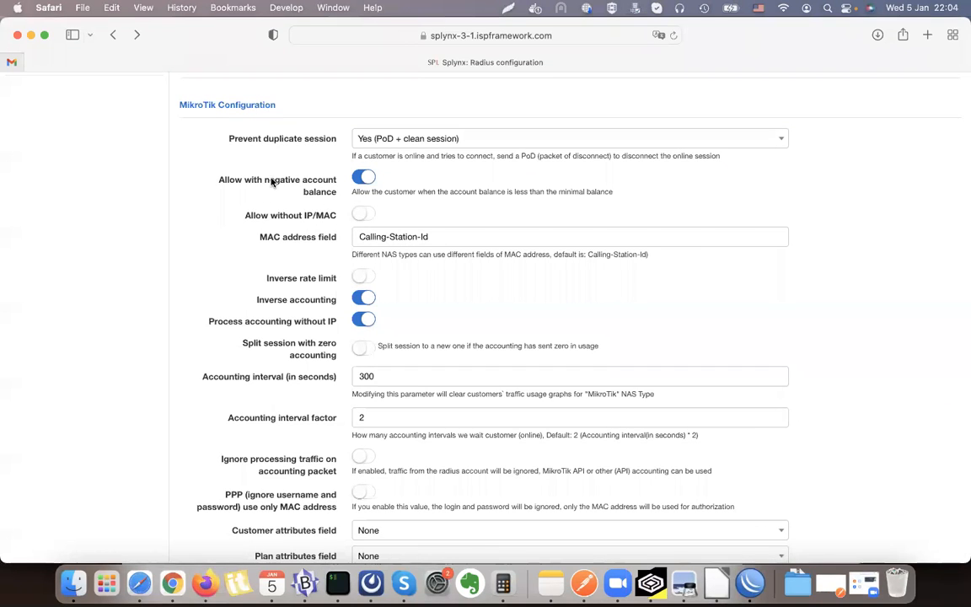
drag(218, 179, 335, 192)
click(333, 192)
scroll(274, 262, down, 3)
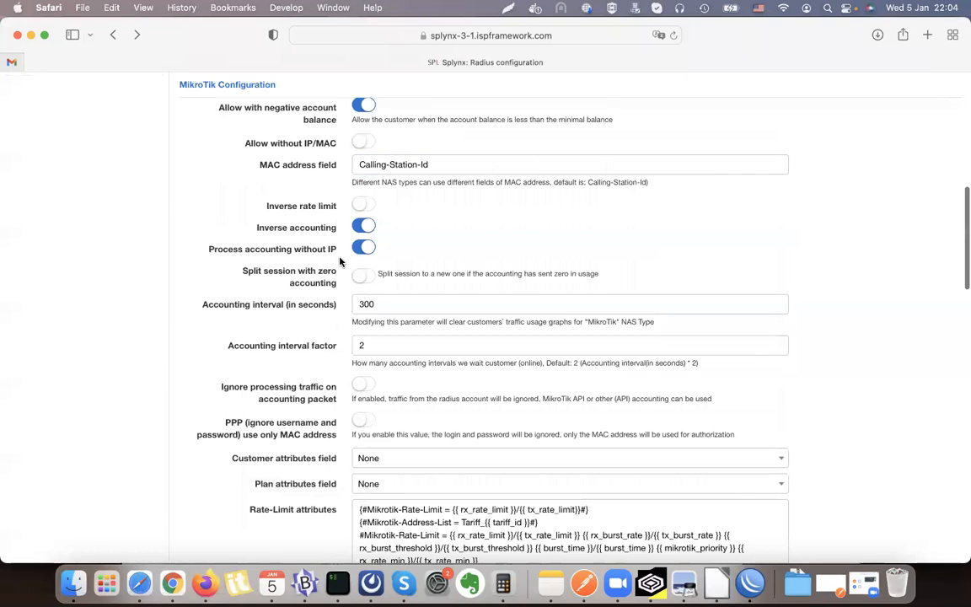
scroll(472, 297, down, 5)
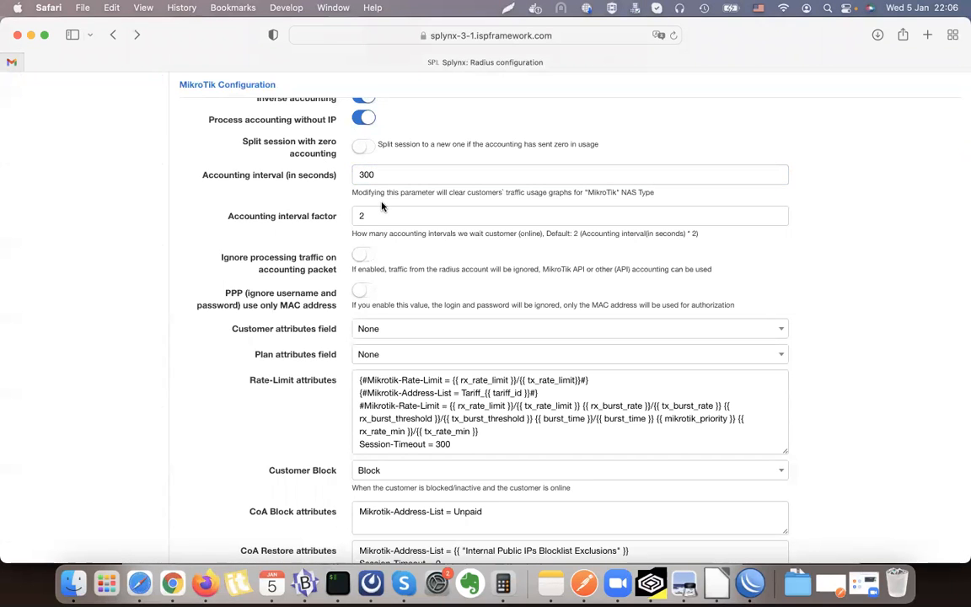
- Uncomment the Mikrotik-Rate-Limit line with burst, priority and minimum-rate variables in the Rate-Limit attributes
scroll(381, 206, down, 6)
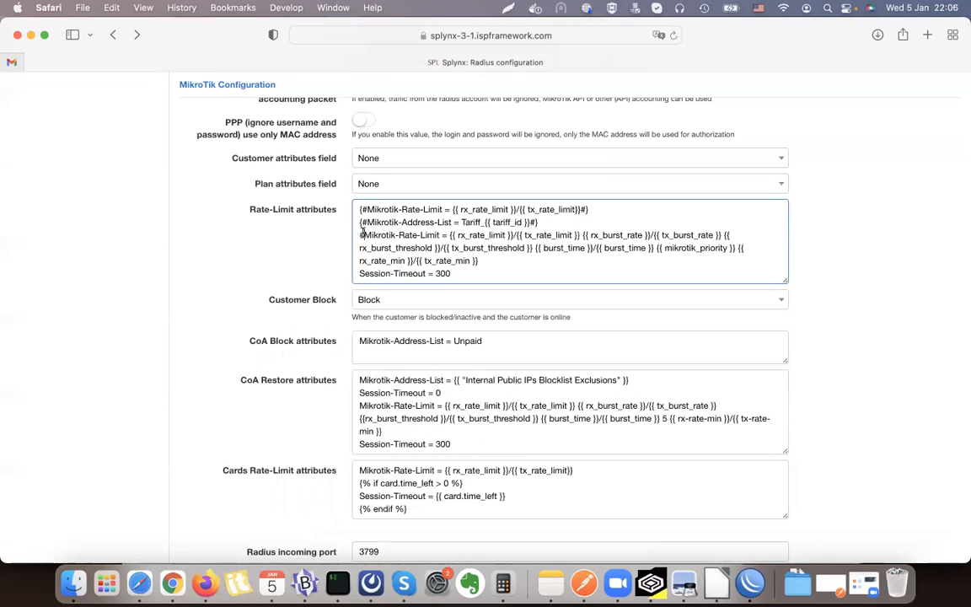
click(363, 235)
key(BackSpace)
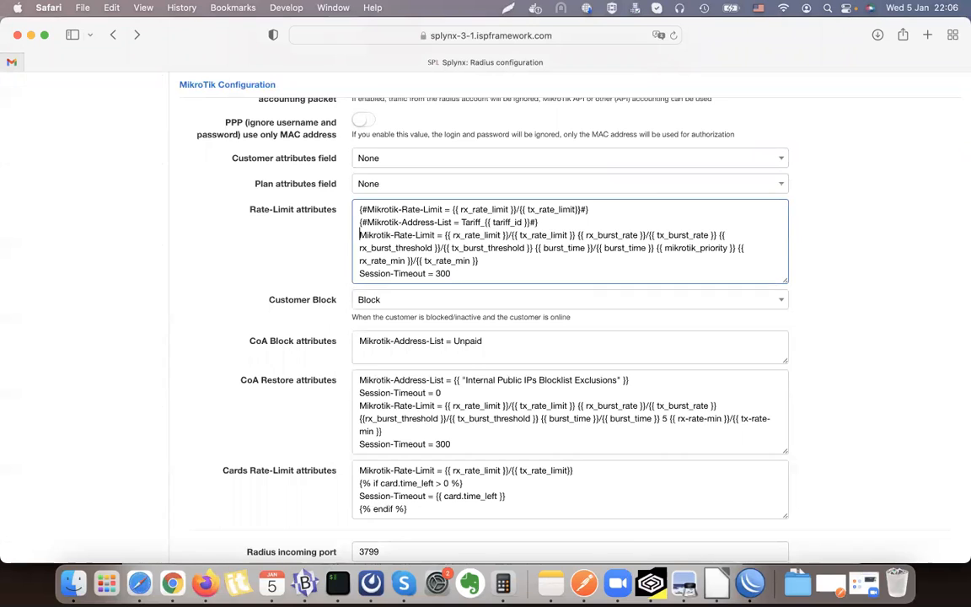
triple_click(387, 234)
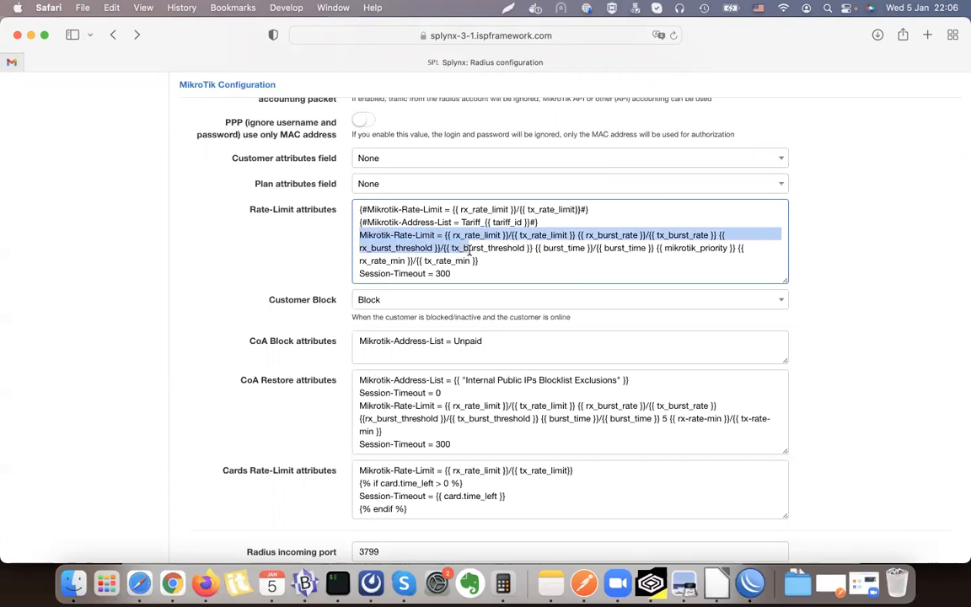
click(492, 260)
drag(500, 260, 381, 236)
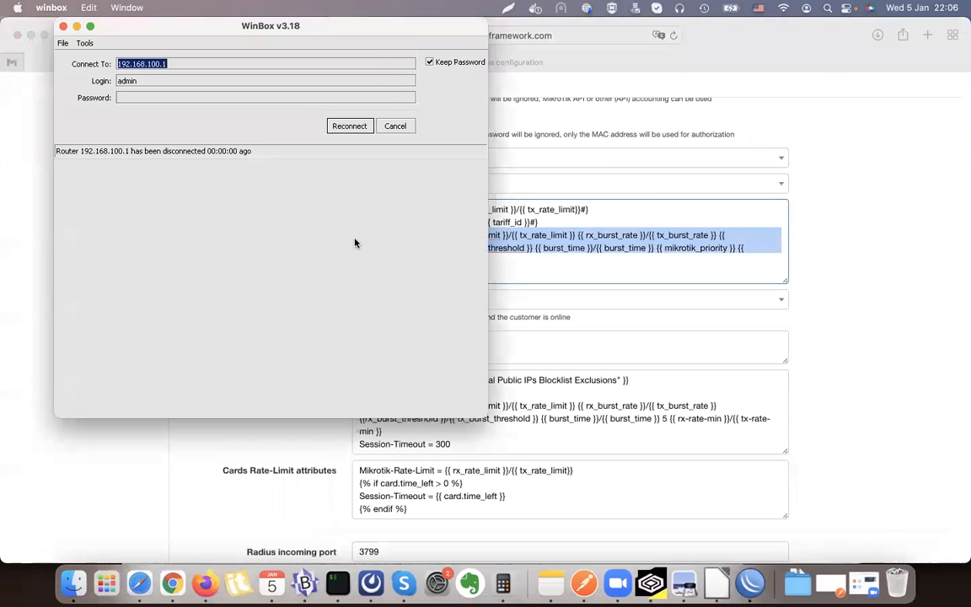
- Switch to WinBox, reconnect to the router at 192.168.100.1, and return to the Splynx Radius configuration
click(367, 126)
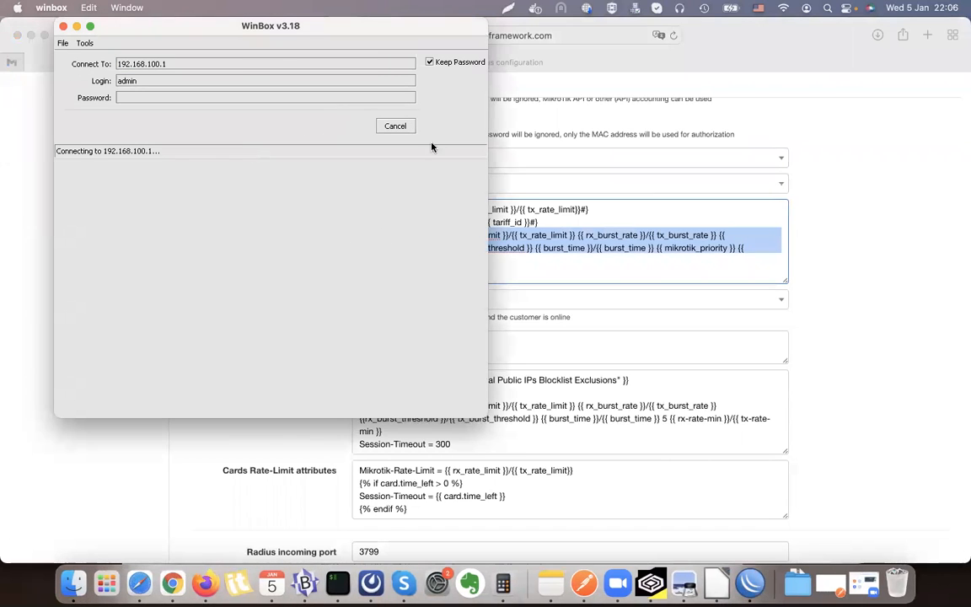
click(798, 182)
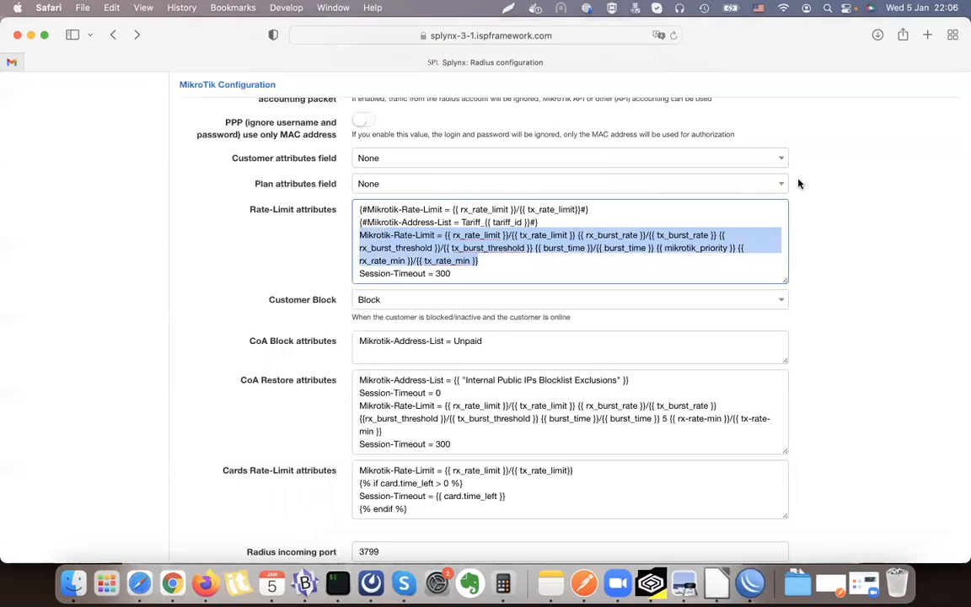
click(461, 264)
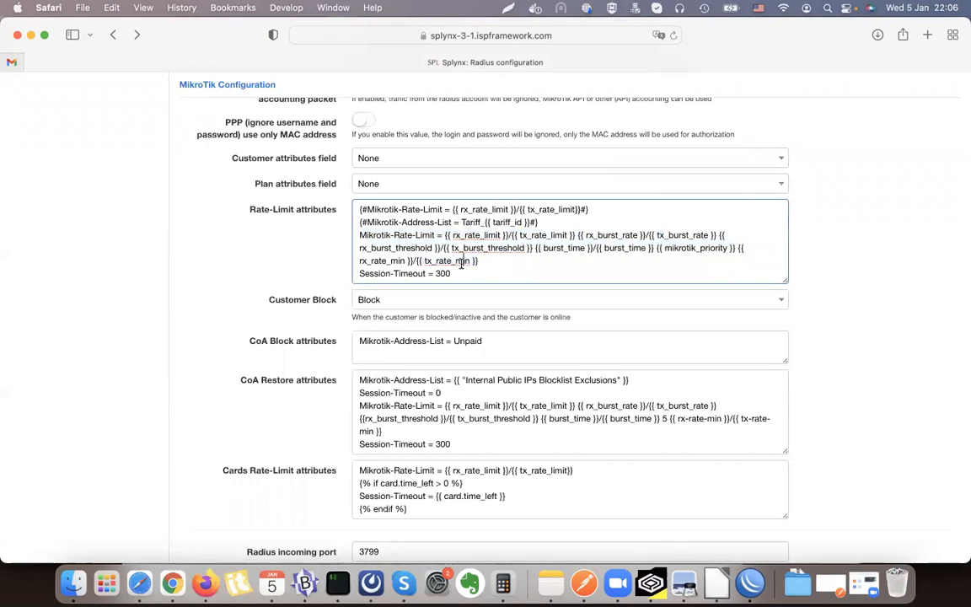
- Examine the CoA, Radius incoming port, FUP and reject IP settings in the MikroTik configuration
scroll(413, 236, down, 3)
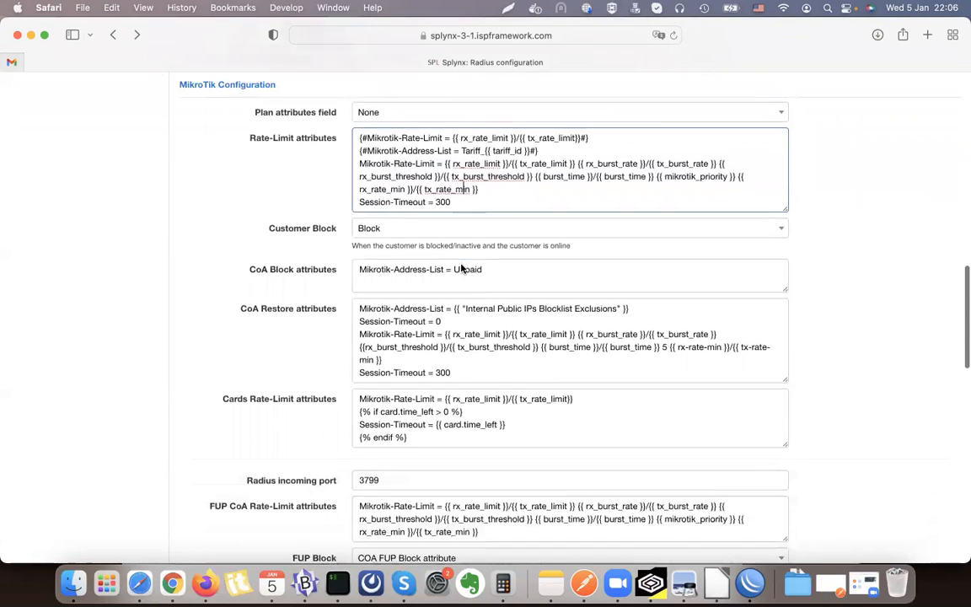
click(402, 337)
click(344, 247)
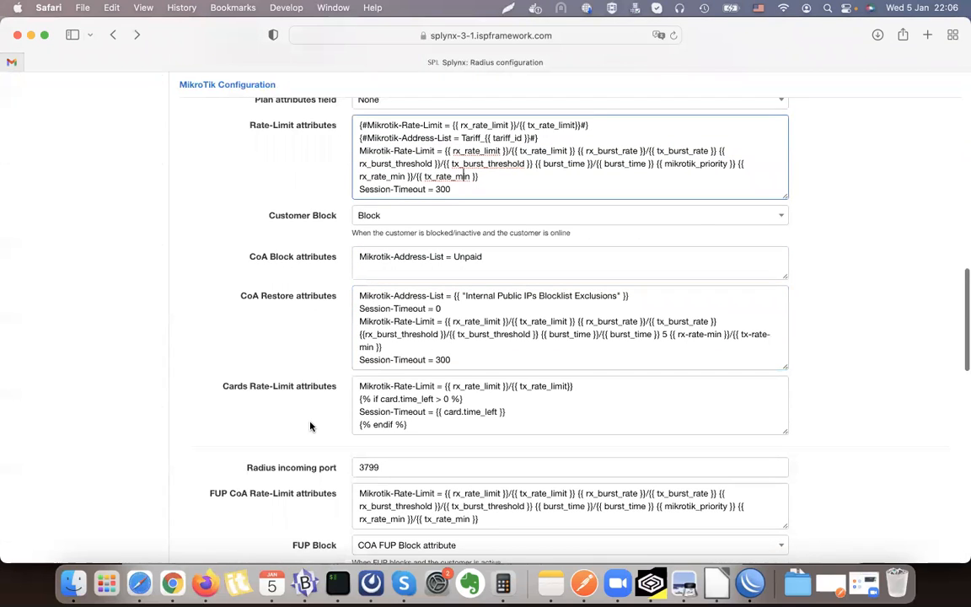
scroll(310, 425, down, 3)
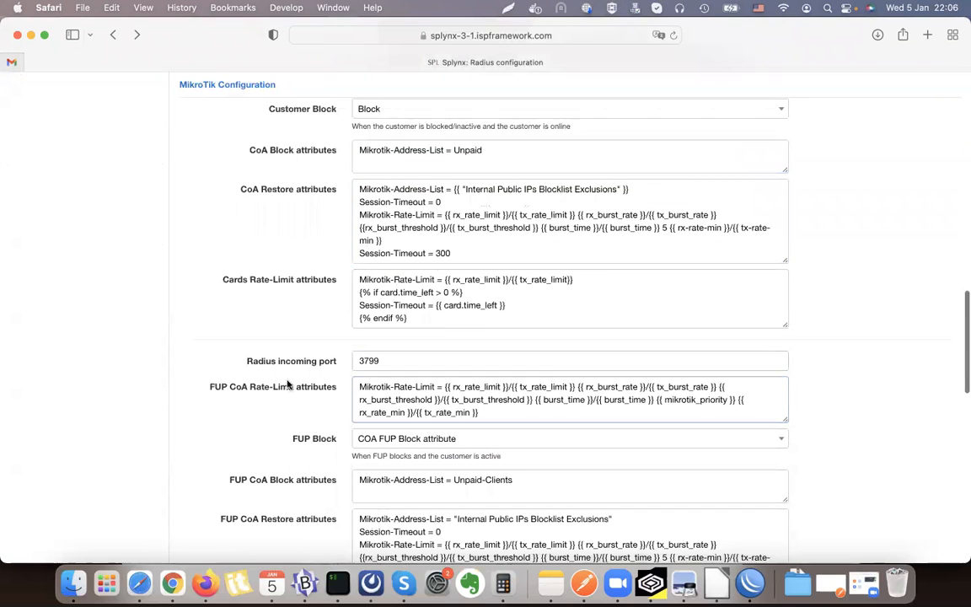
double_click(403, 367)
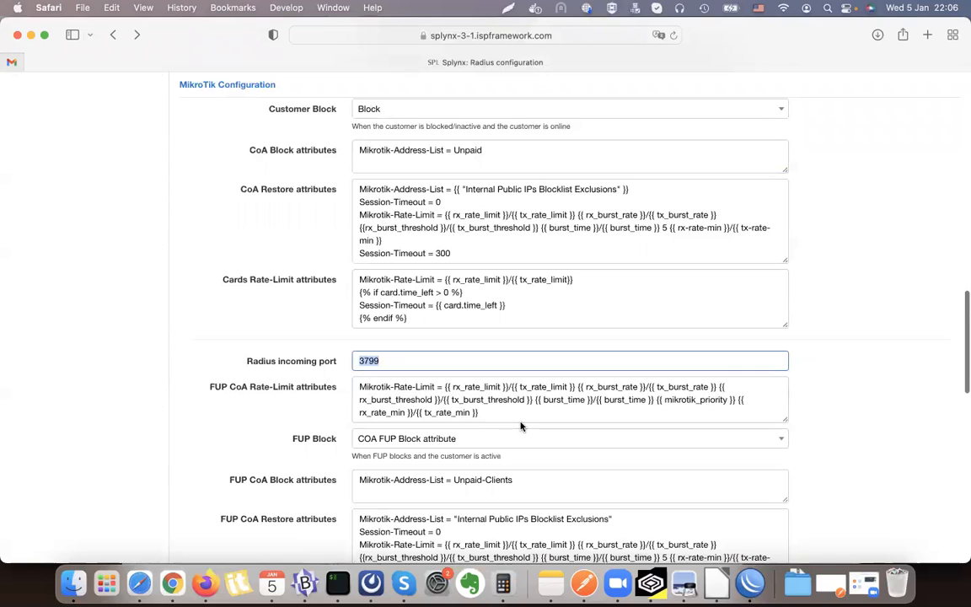
scroll(521, 426, down, 6)
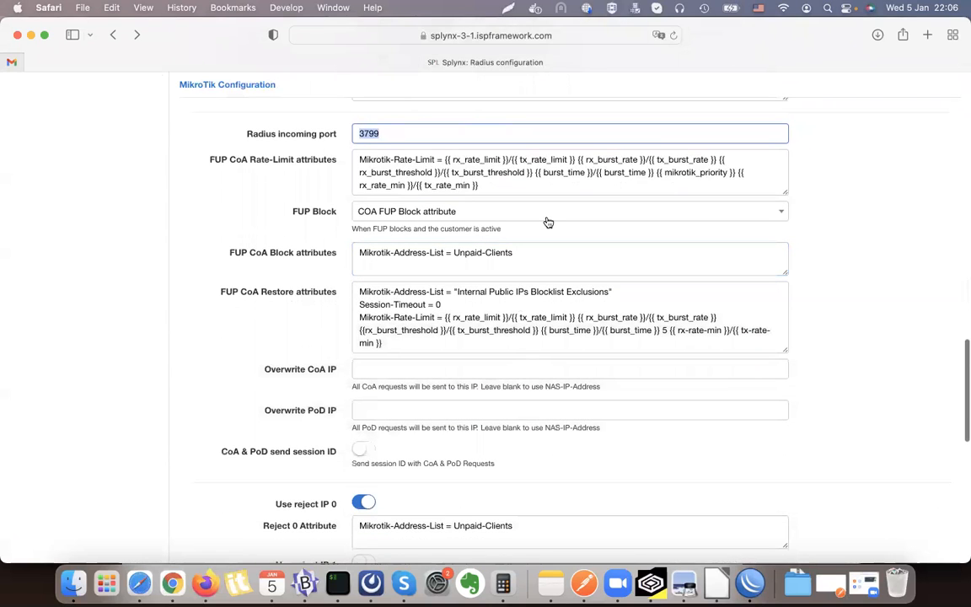
click(234, 364)
scroll(236, 364, down, 6)
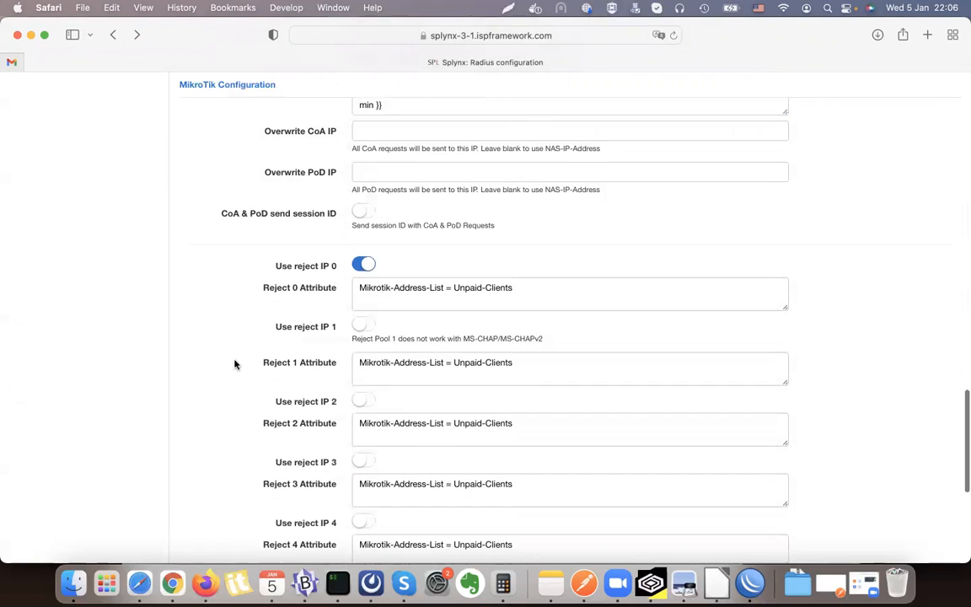
- Enable Use reject IP 1, 2, 3 and 4 in the MikroTik configuration
mouse_move(276, 265)
mouse_down()
mouse_move(343, 271)
mouse_move(275, 265)
mouse_up()
click(332, 279)
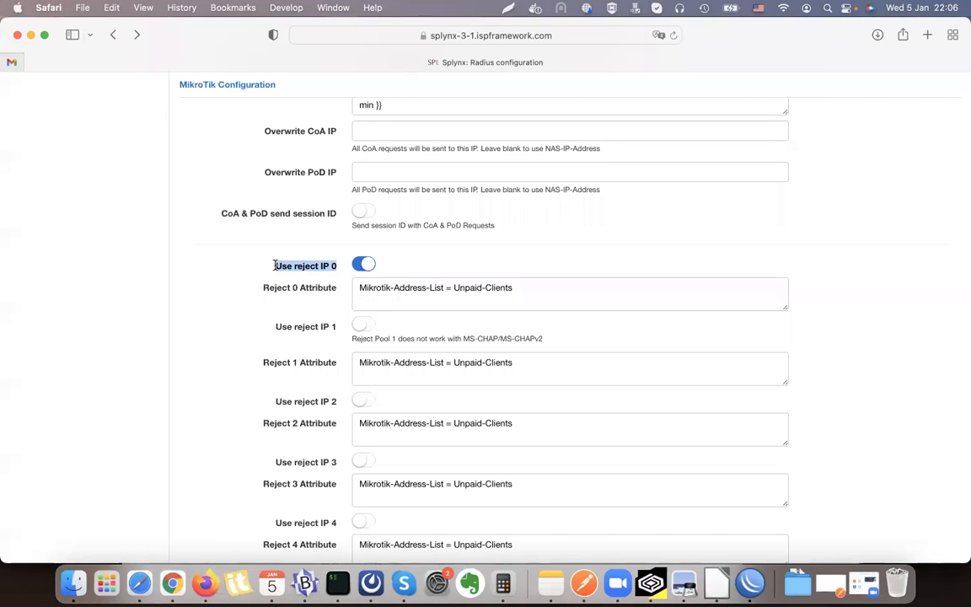
drag(274, 266, 324, 262)
drag(277, 325, 324, 325)
click(361, 325)
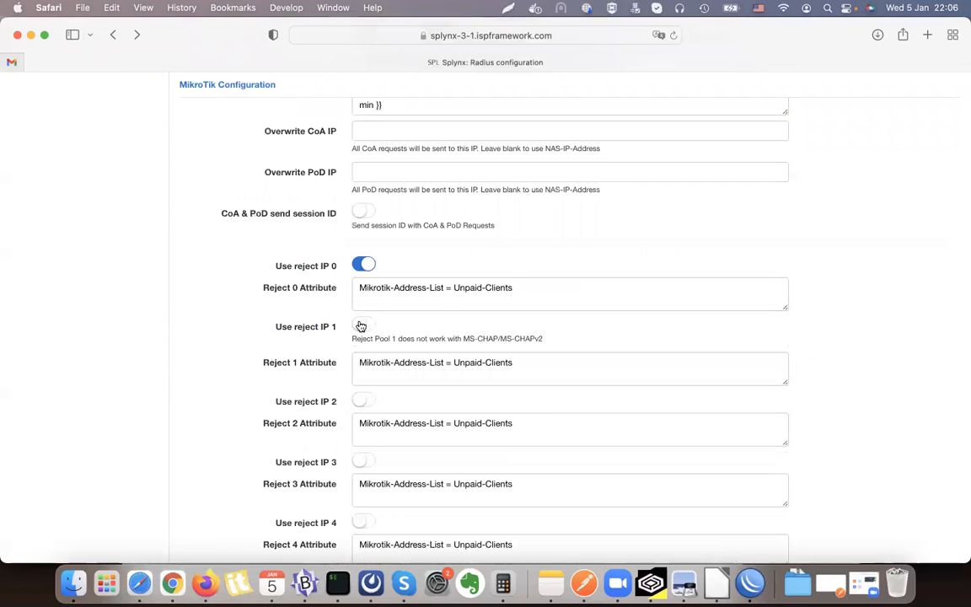
click(362, 402)
click(362, 462)
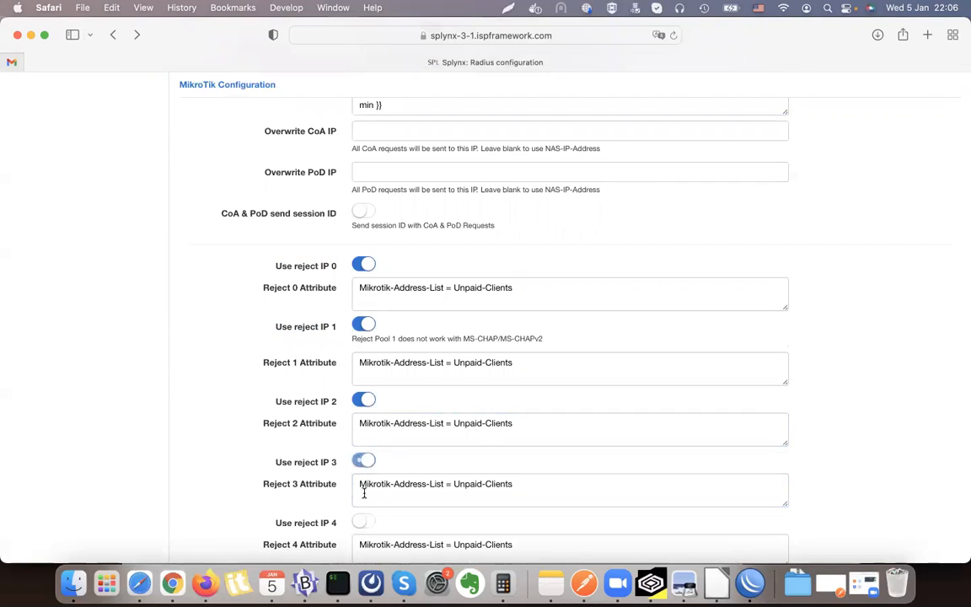
click(365, 526)
- Review the Reject IP 0 to 4 address ranges and the condition described for each
scroll(309, 299, up, 15)
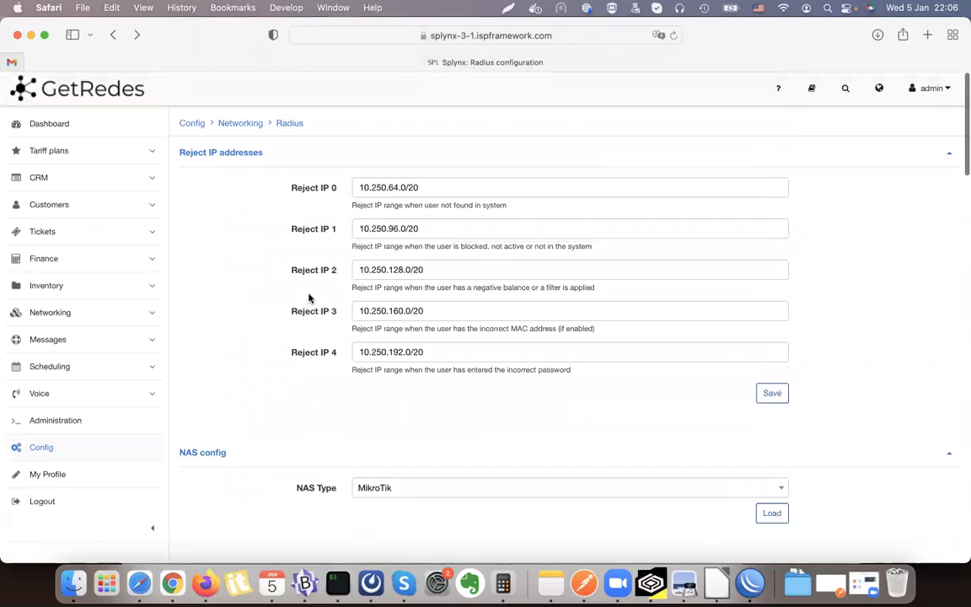
drag(295, 190, 349, 374)
click(347, 374)
mouse_move(354, 206)
mouse_down()
mouse_move(512, 210)
mouse_move(353, 213)
mouse_up()
click(354, 213)
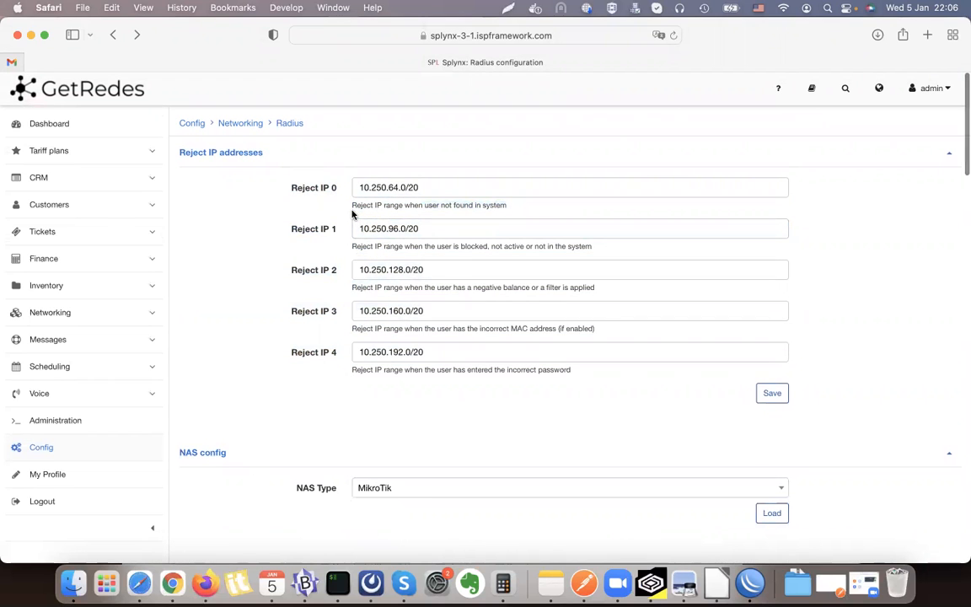
- Return to the MikroTik reject settings and disable Use reject IP 1, 2, 3 and 4
scroll(371, 253, down, 20)
scroll(387, 307, up, 10)
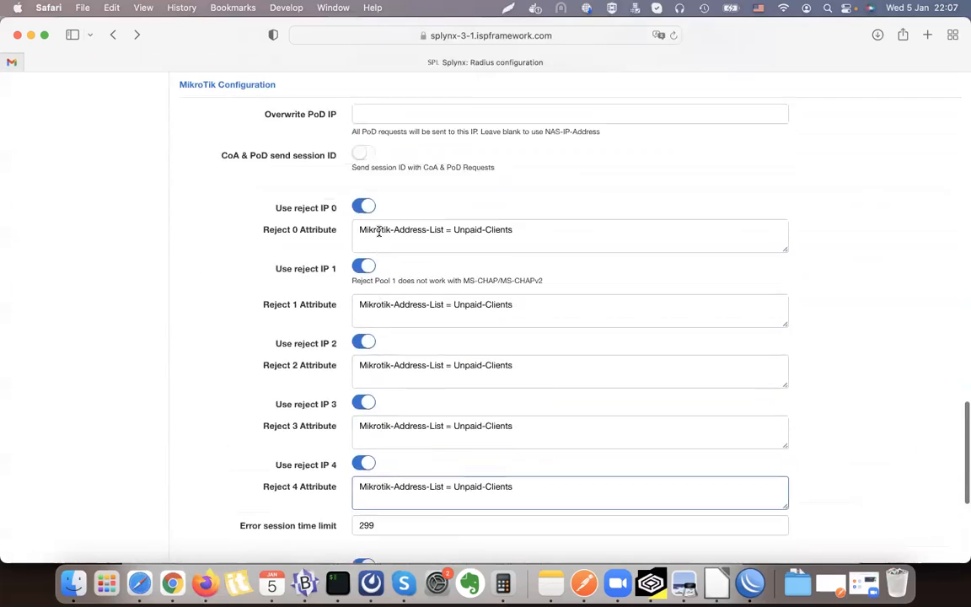
click(364, 302)
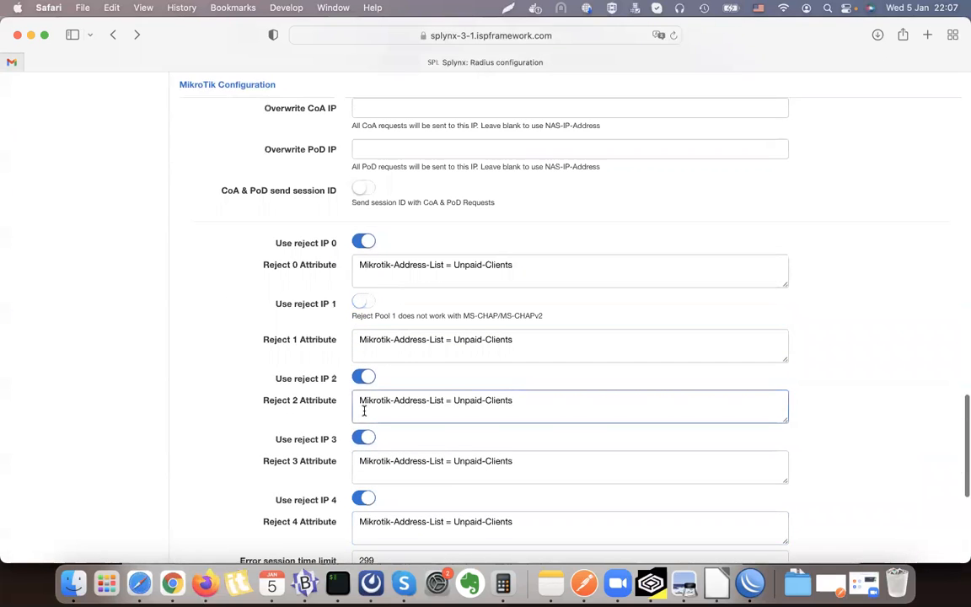
click(364, 379)
click(364, 438)
click(365, 498)
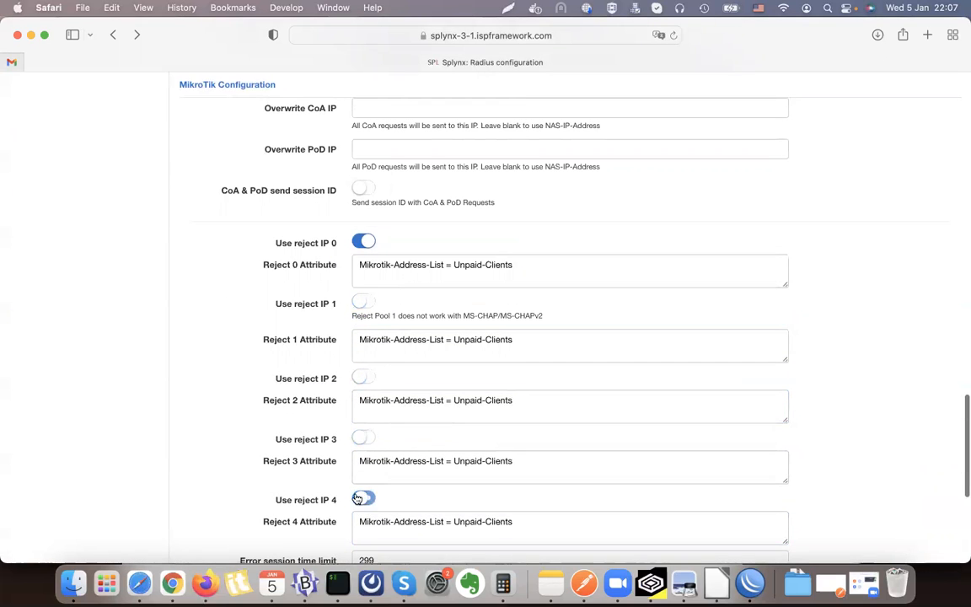
- Enable Use reject IP 1 and set the Reject 1 Attribute to Mikrotik-Address-List = BLOCKED-Clients
scroll(286, 472, down, 2)
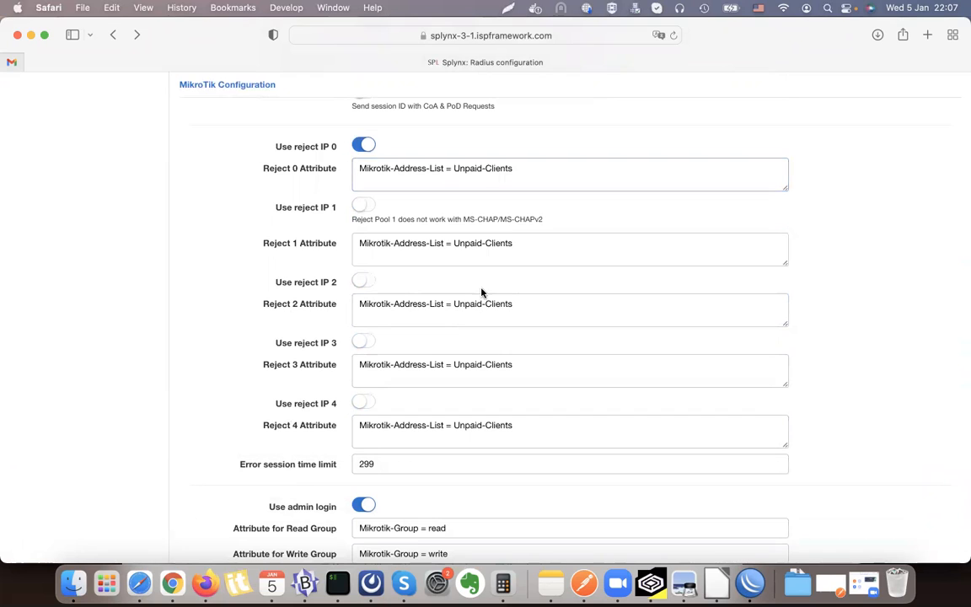
click(364, 205)
drag(272, 146, 337, 145)
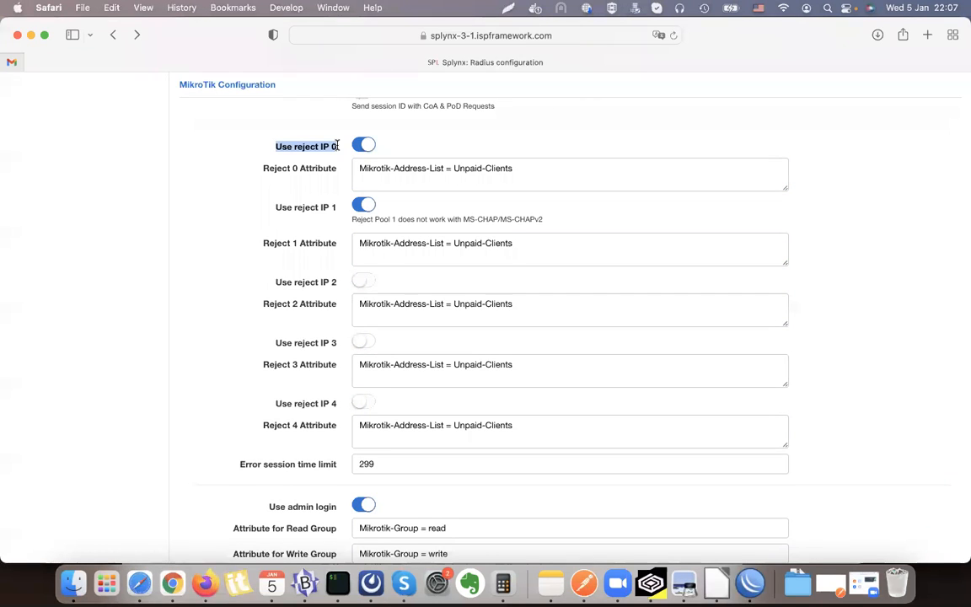
double_click(469, 243)
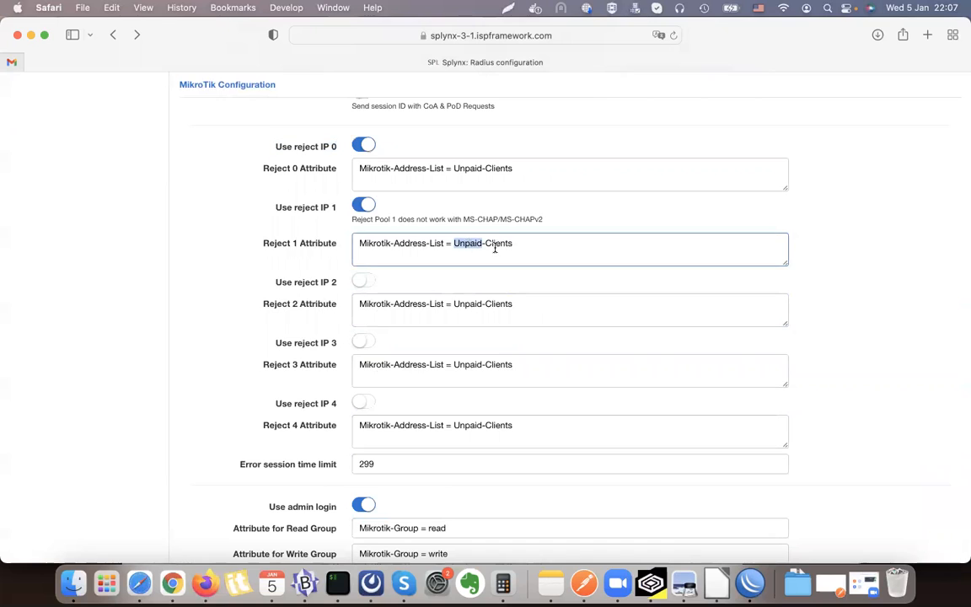
text(BLOCKED)
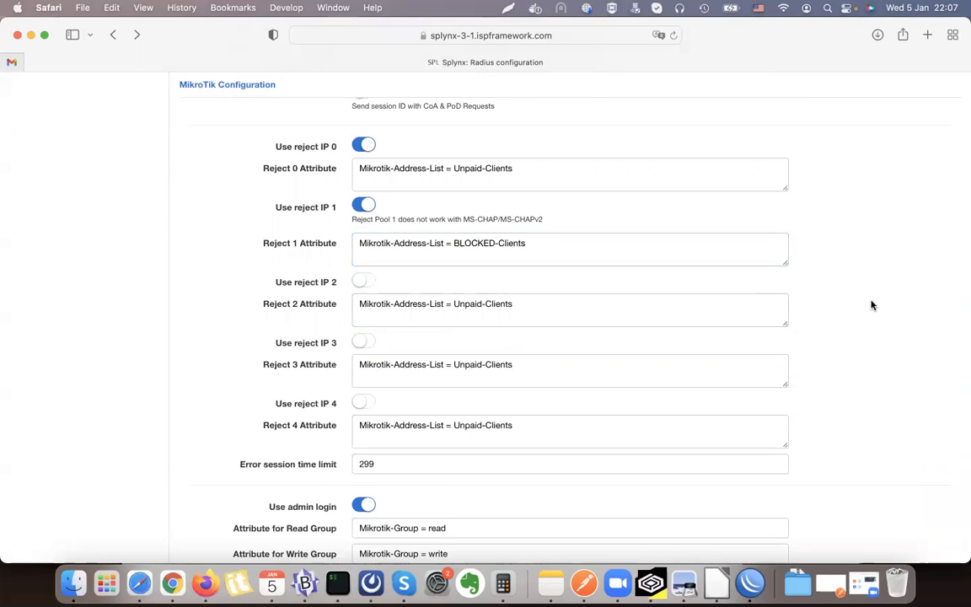
- Save the MikroTik configuration and restart the Radius server
scroll(873, 302, down, 5)
click(935, 393)
click(384, 478)
click(611, 313)
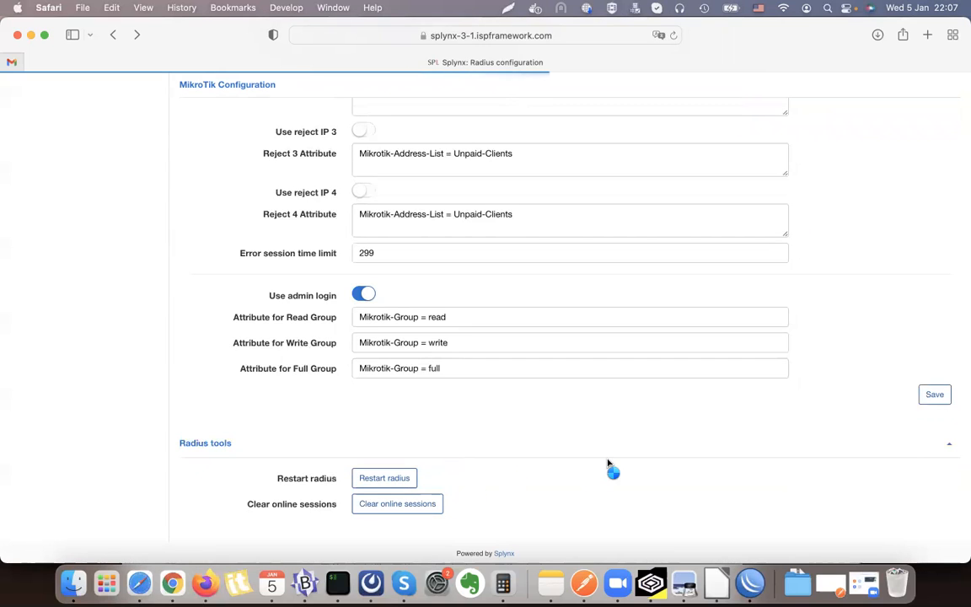
- Open the customer list and refresh the online customers
scroll(609, 466, up, 15)
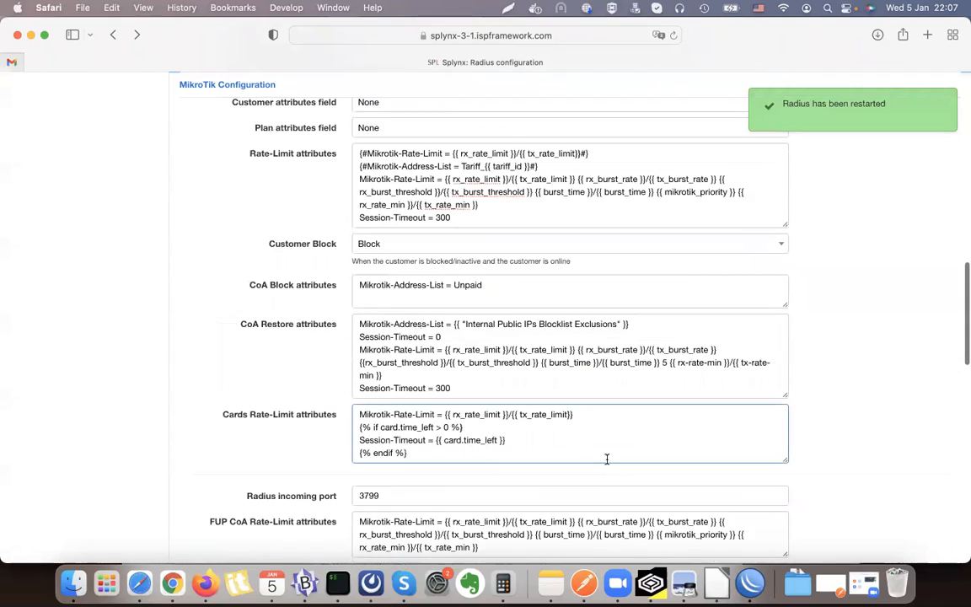
scroll(607, 462, up, 10)
click(52, 205)
click(63, 259)
click(54, 284)
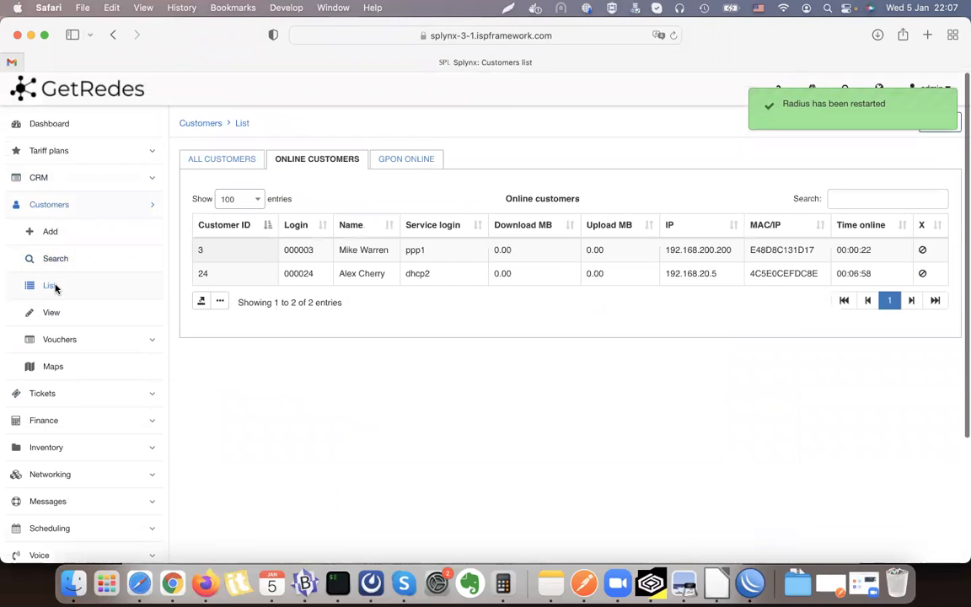
click(940, 121)
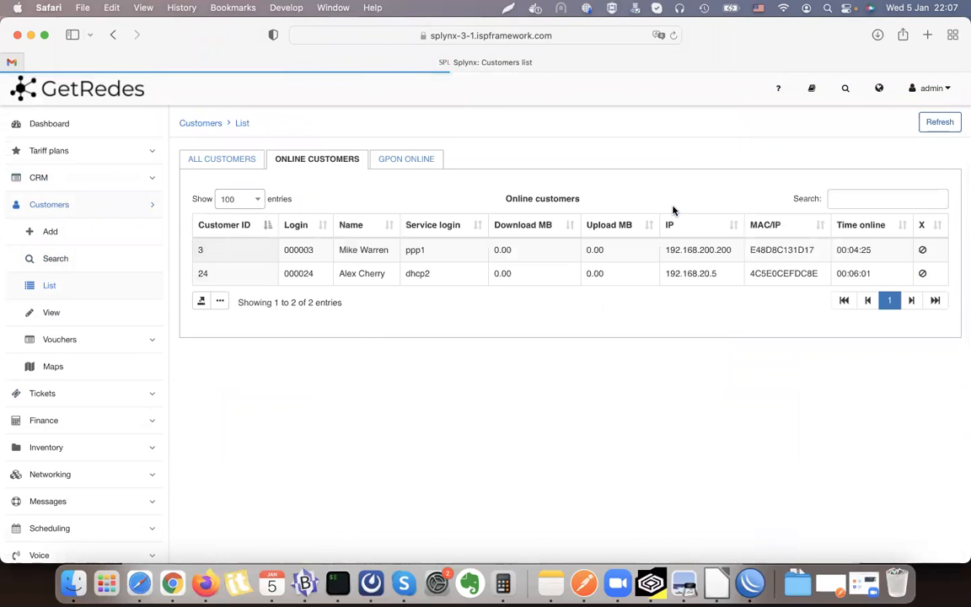
- Open the online customer with the ppp1 service login, set the status to Blocked and save the customer
click(373, 250)
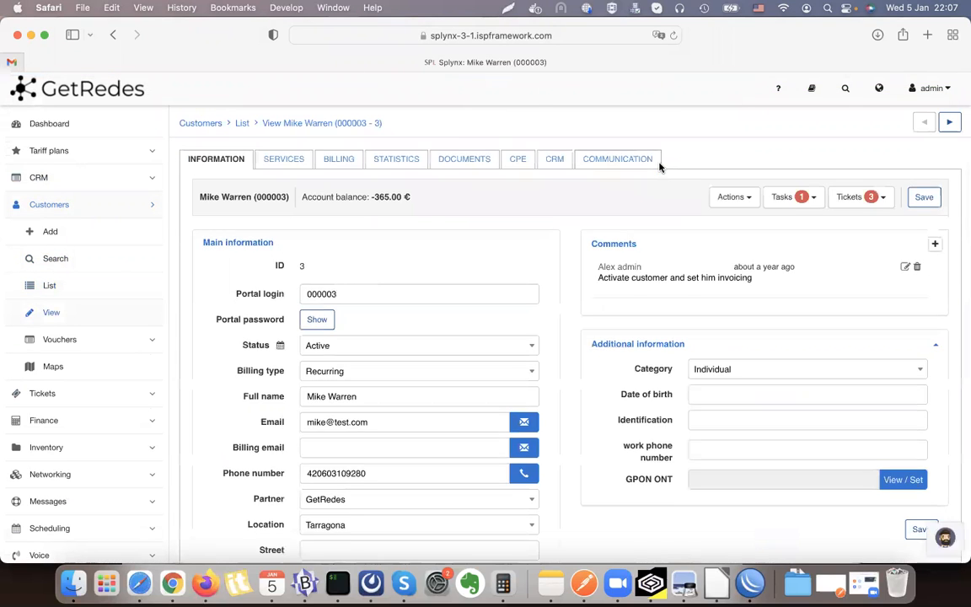
click(336, 348)
click(348, 435)
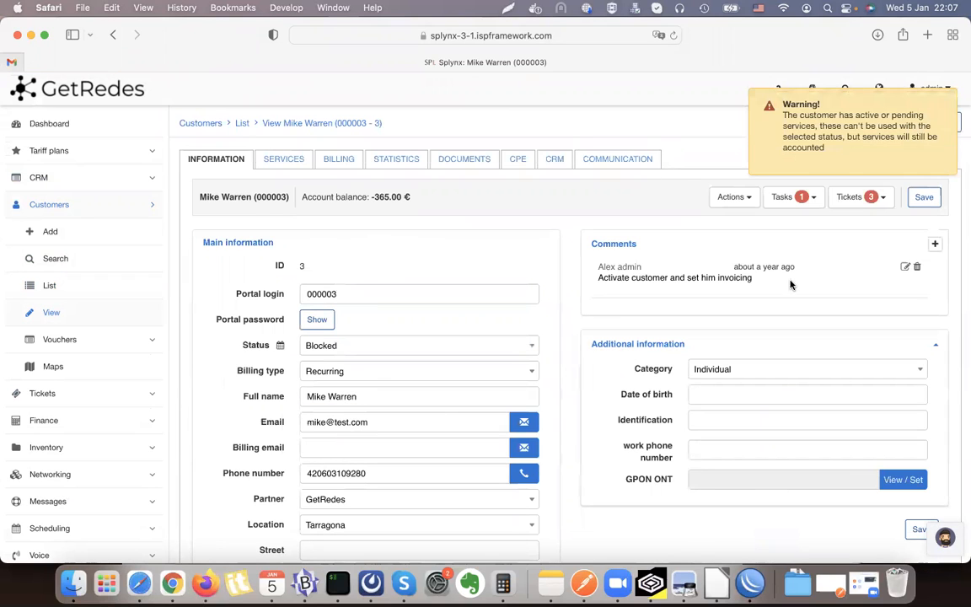
click(924, 196)
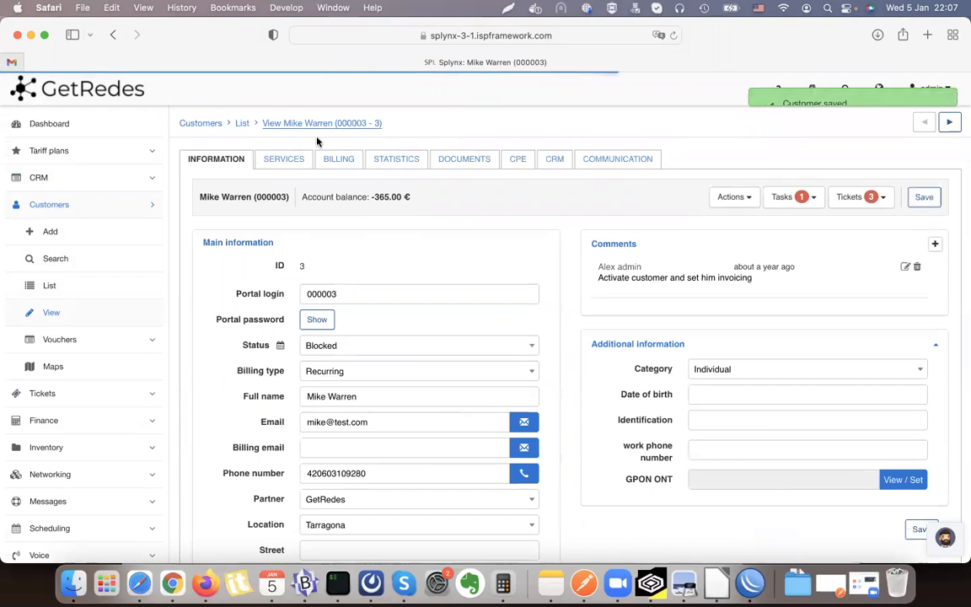
- Check the blocked customer's internet service status, and return to the online customers list and refresh it
click(276, 163)
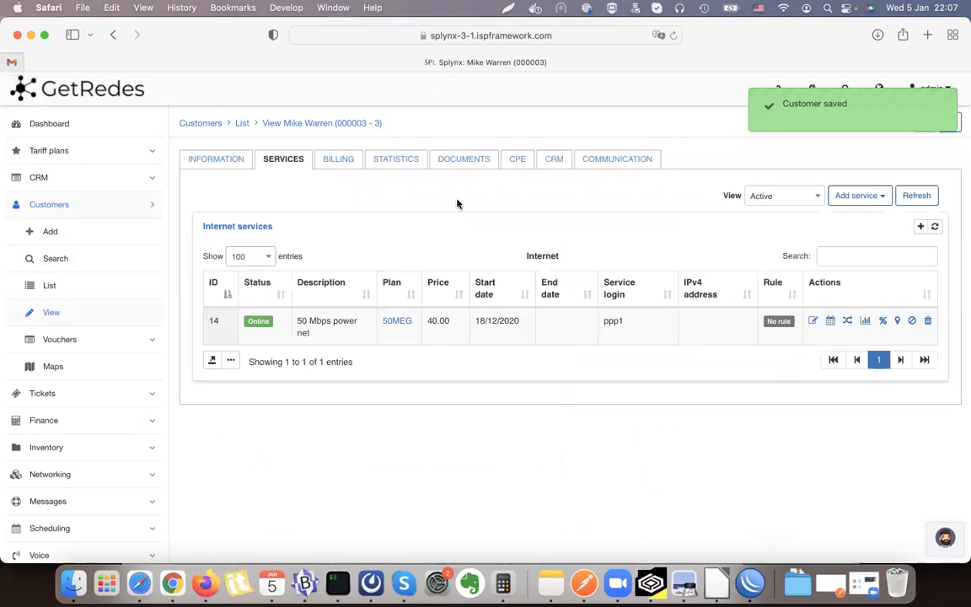
click(917, 198)
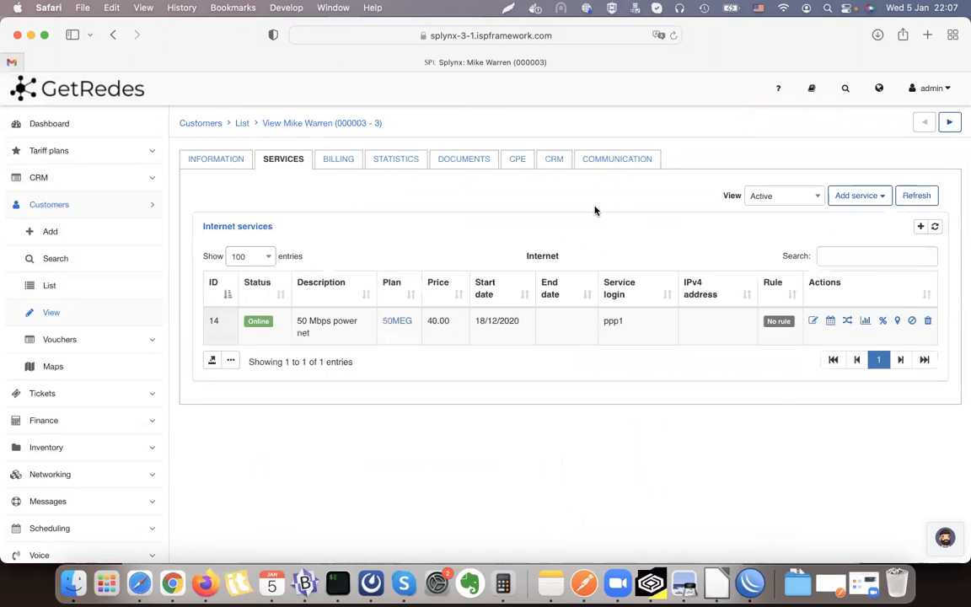
click(93, 285)
click(938, 122)
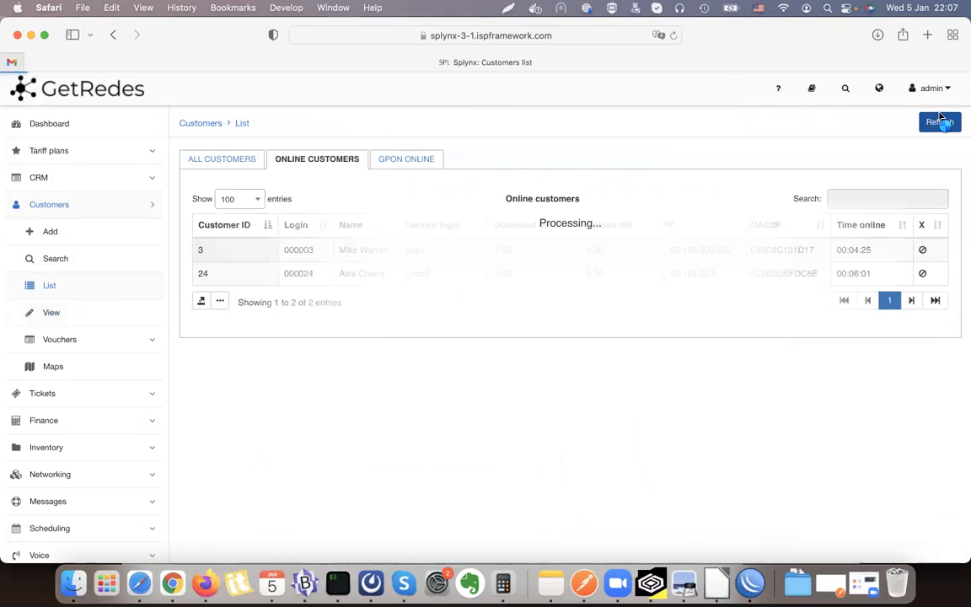
- Show all customers and look through the list for the blocked customer's status
click(218, 161)
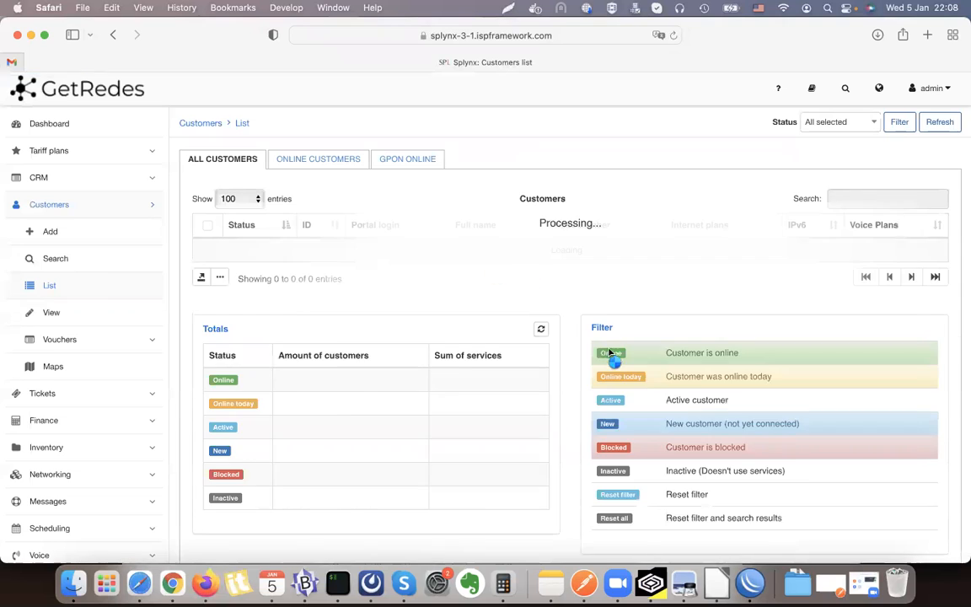
scroll(679, 358, down, 10)
scroll(681, 360, up, 3)
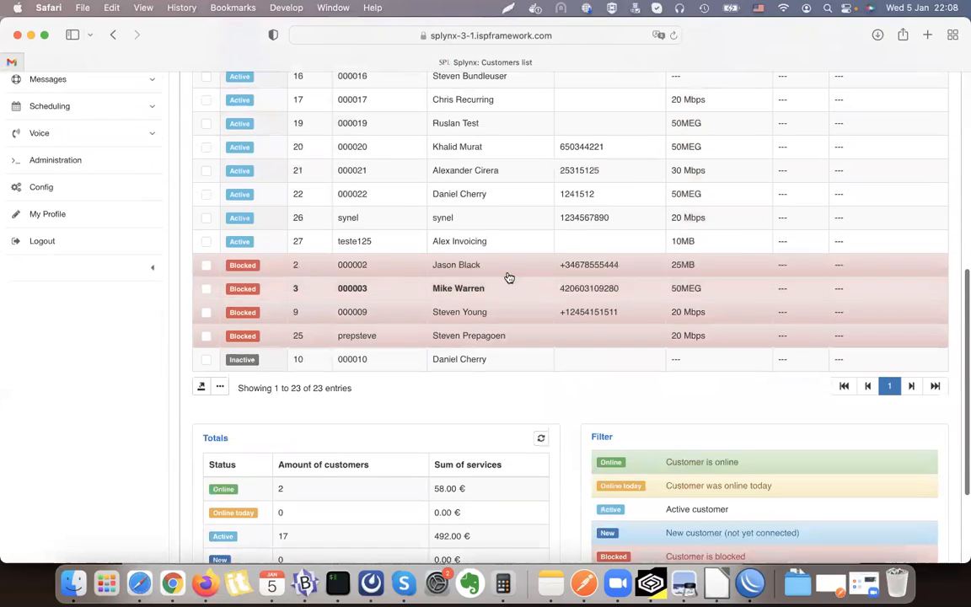
scroll(671, 292, up, 10)
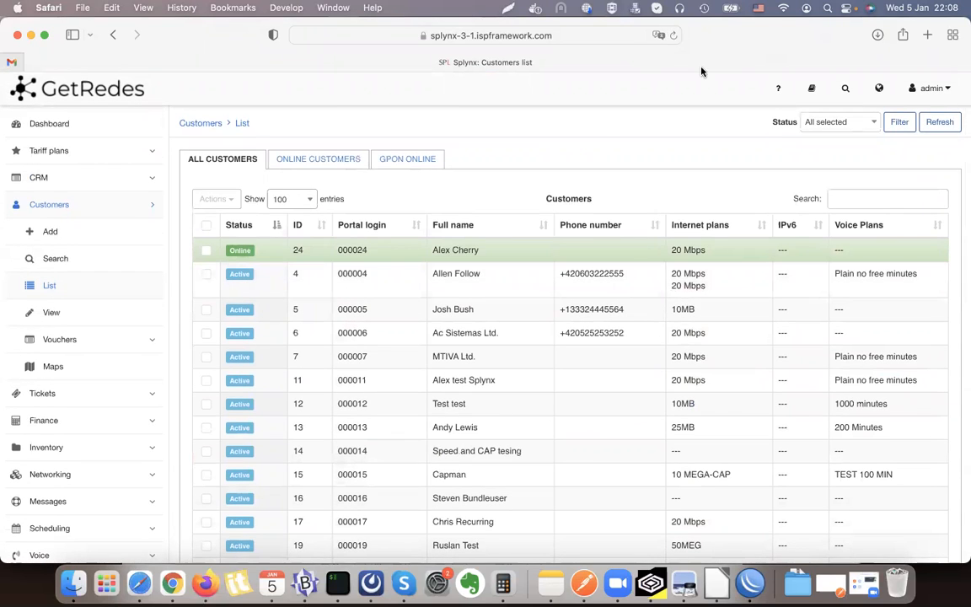
- Switch to WinBox, close the Mesh window and examine the ppp1 session among the active PPP connections
click(738, 592)
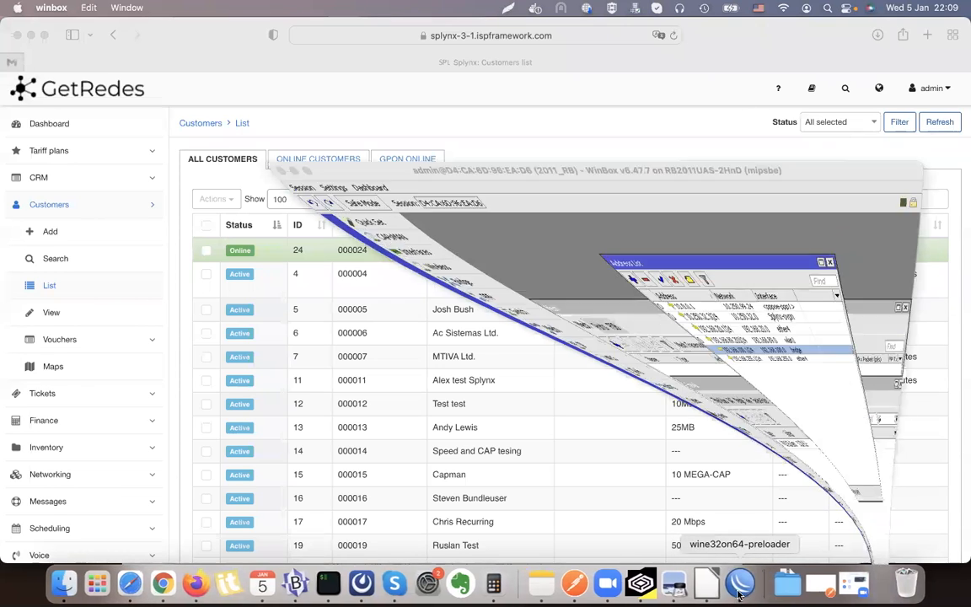
drag(529, 128, 408, 94)
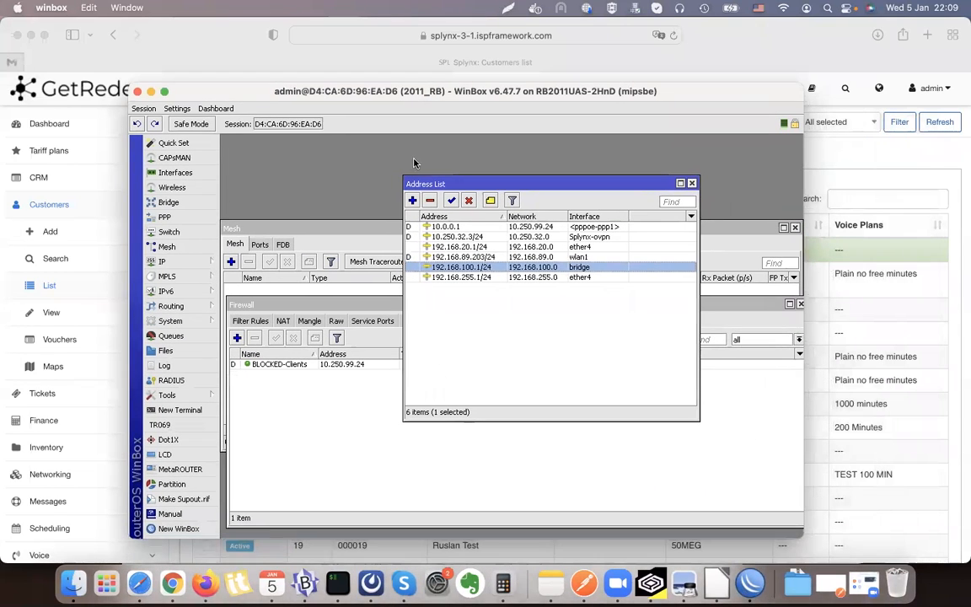
drag(529, 177, 522, 138)
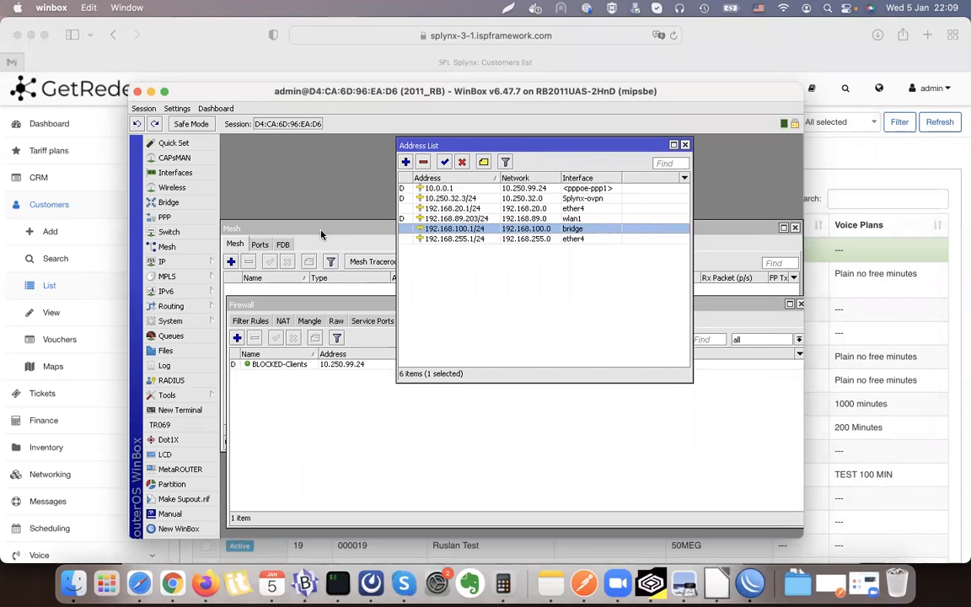
click(795, 228)
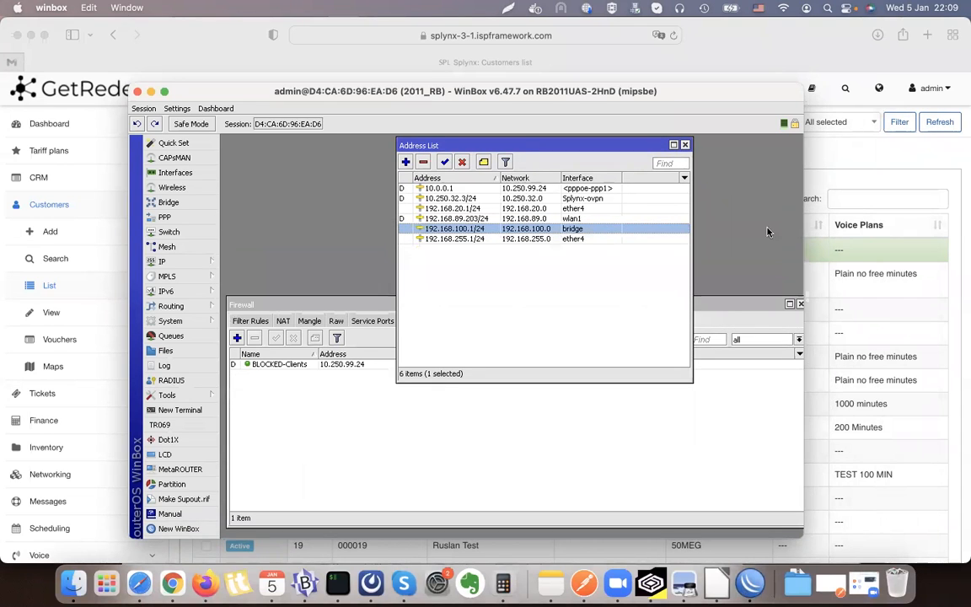
click(165, 217)
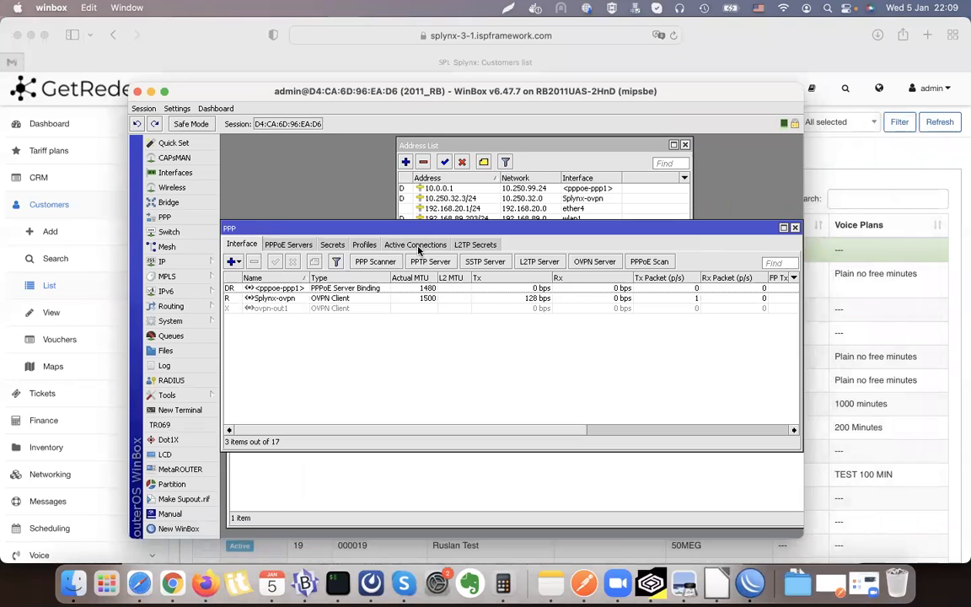
click(414, 245)
click(328, 289)
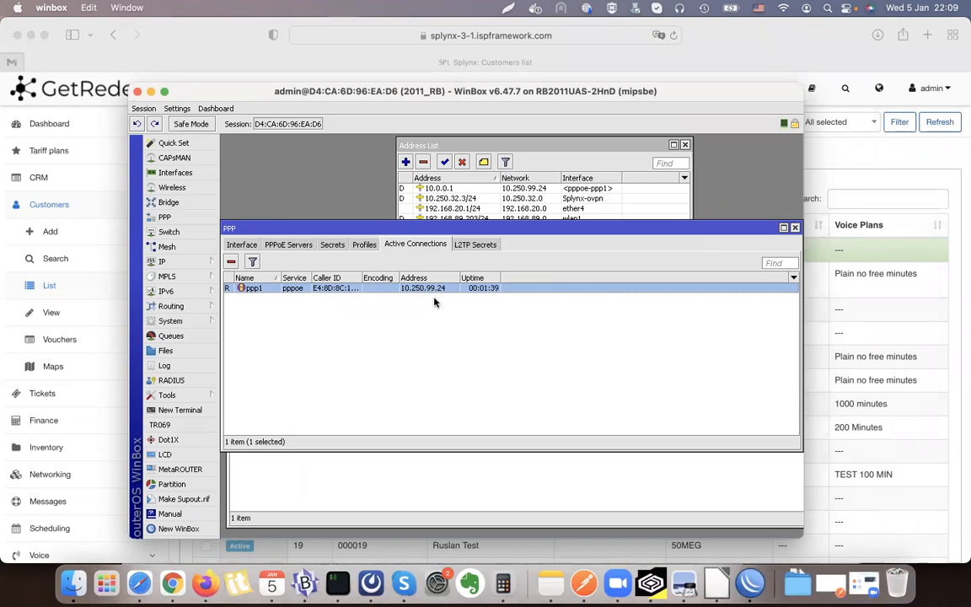
- Examine the BLOCKED-Clients entry and its creation time in the firewall address lists, and bring the IP address list forward
click(444, 487)
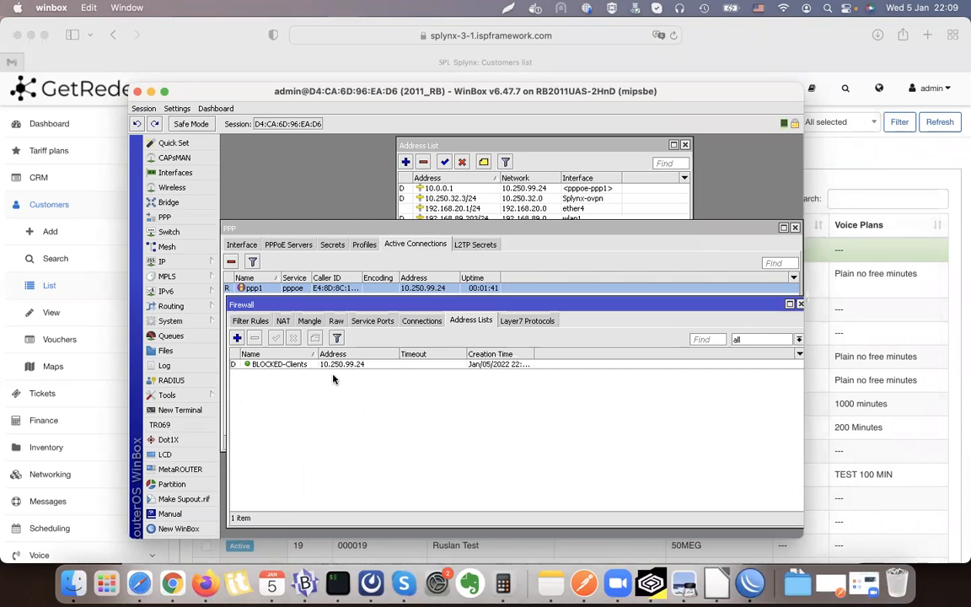
click(298, 365)
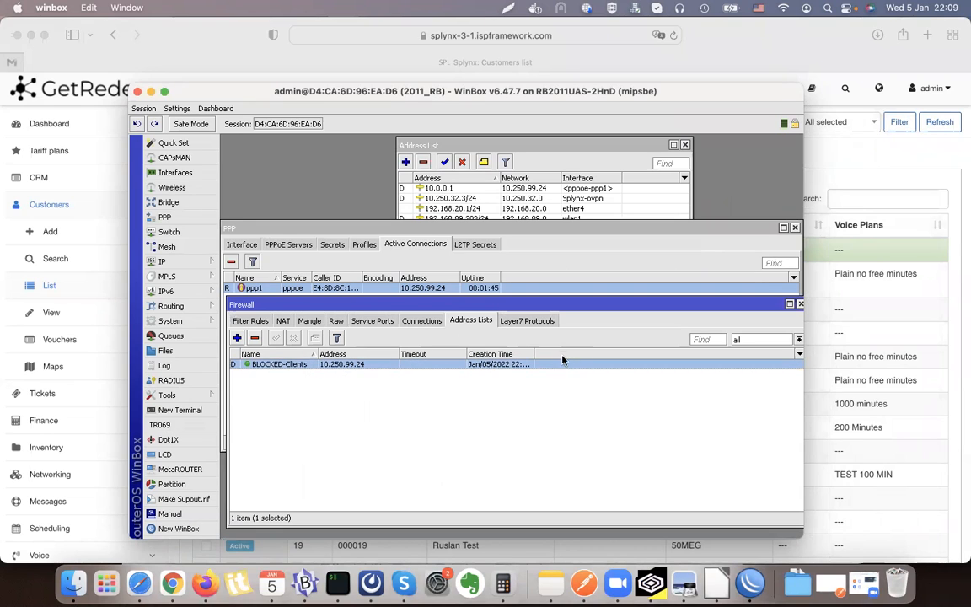
drag(535, 353, 561, 349)
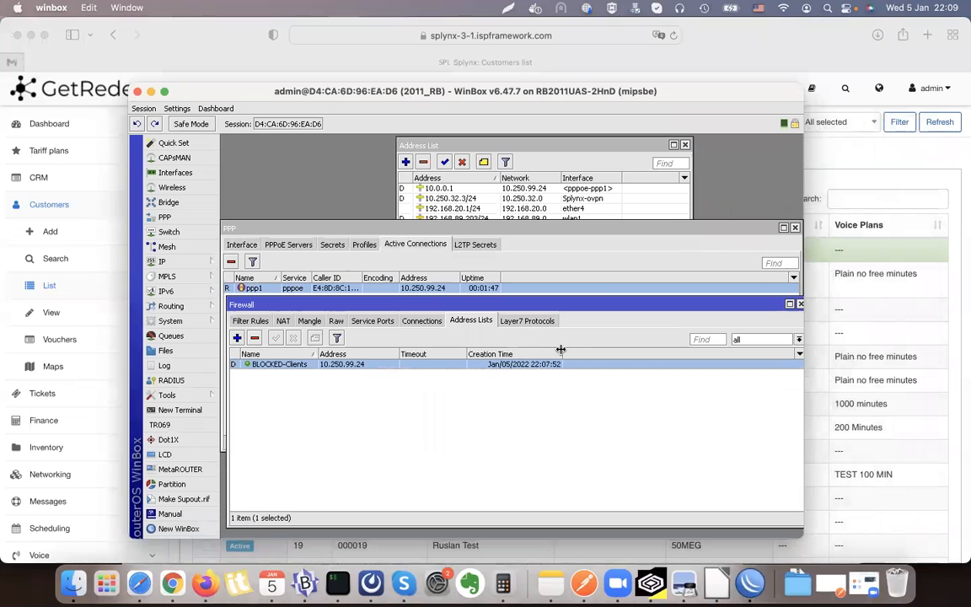
drag(559, 146, 560, 127)
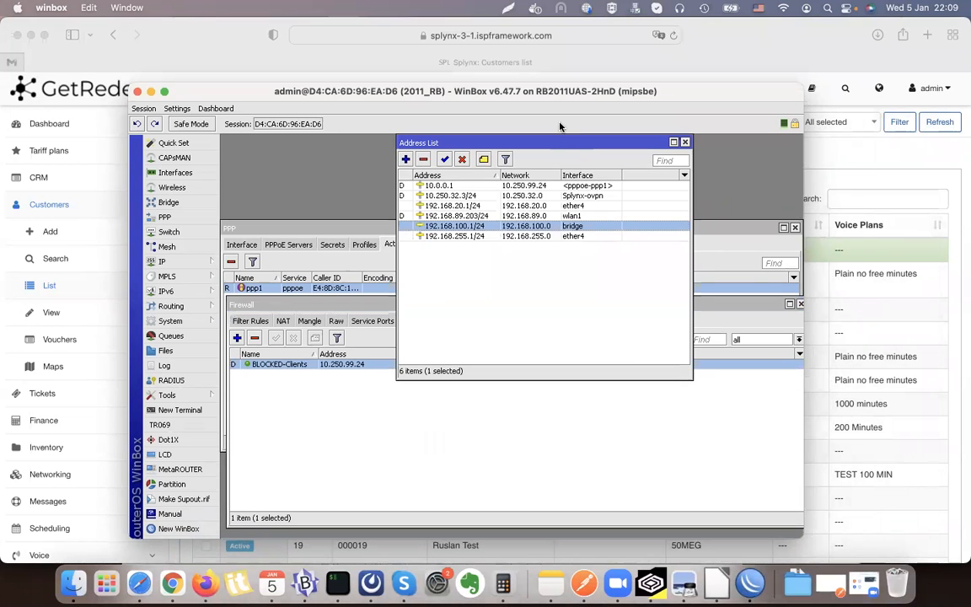
click(486, 237)
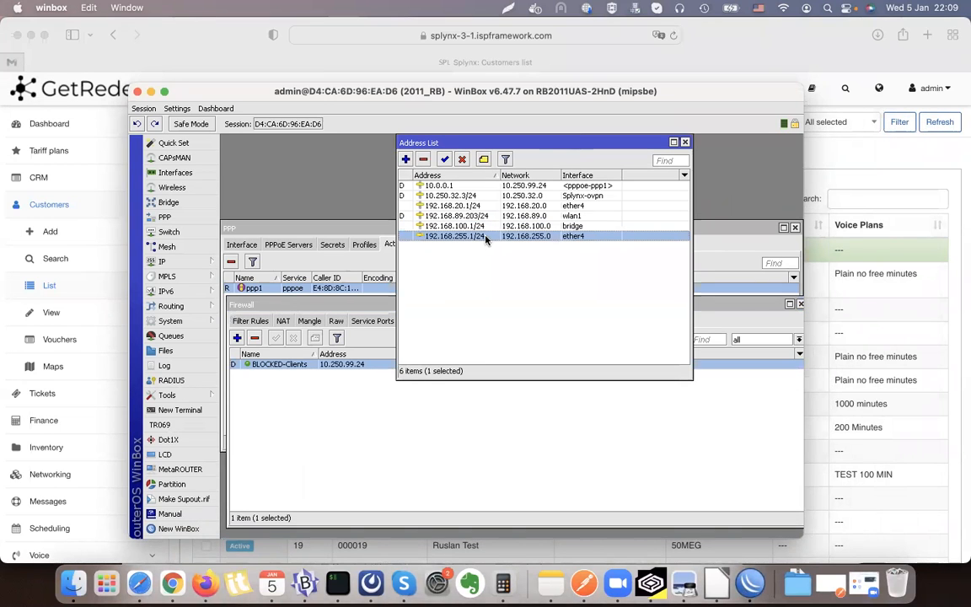
- Switch back to Splynx, open the blocked customer who uses the ppp1 login, set the status to Active and save
click(861, 175)
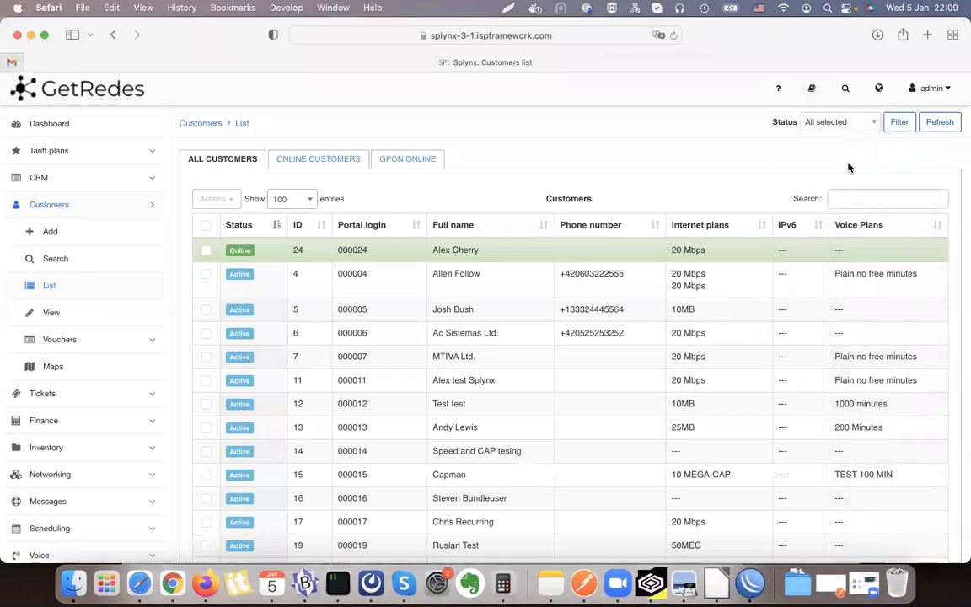
scroll(429, 278, down, 10)
click(433, 277)
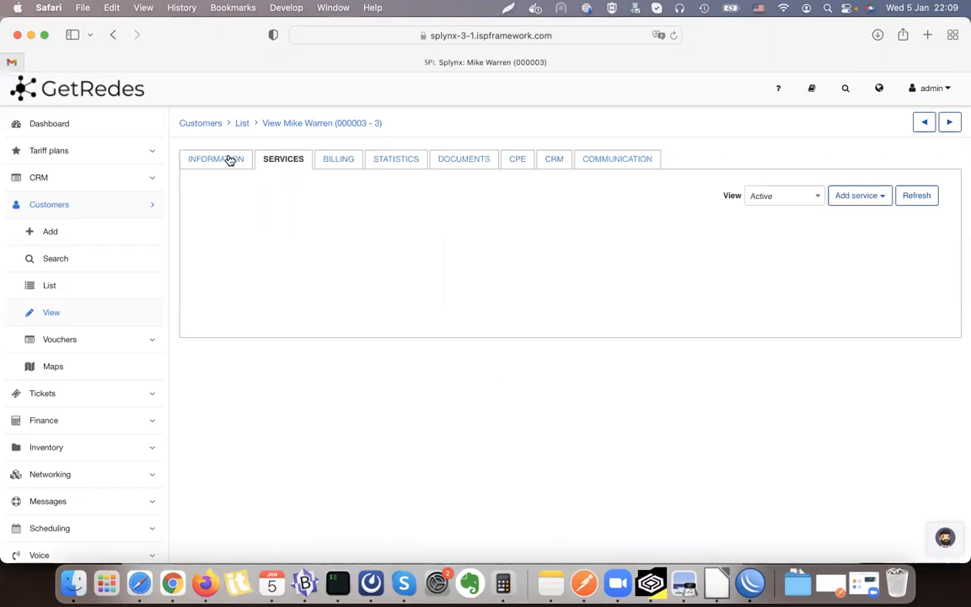
click(216, 159)
click(357, 345)
click(340, 411)
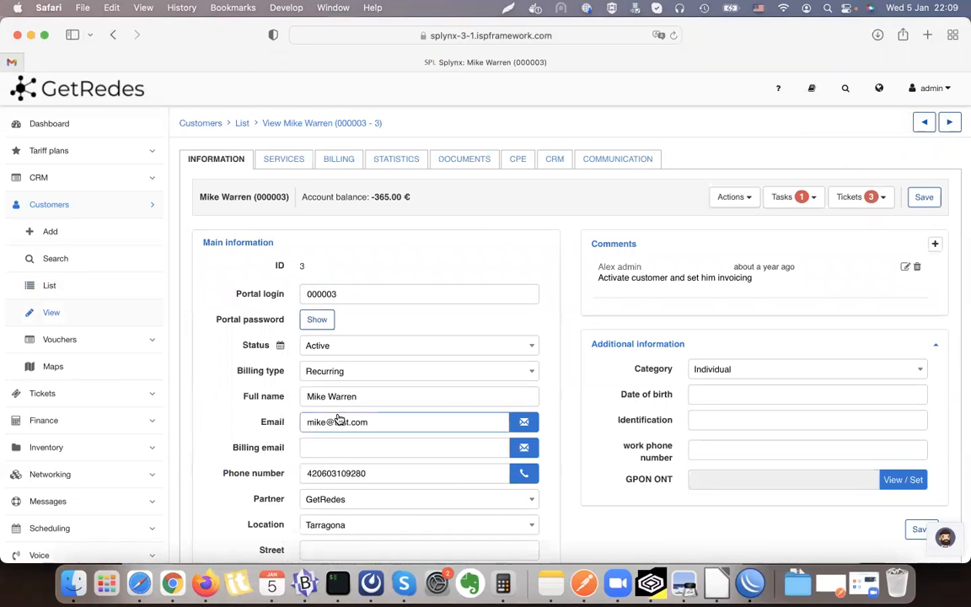
click(924, 196)
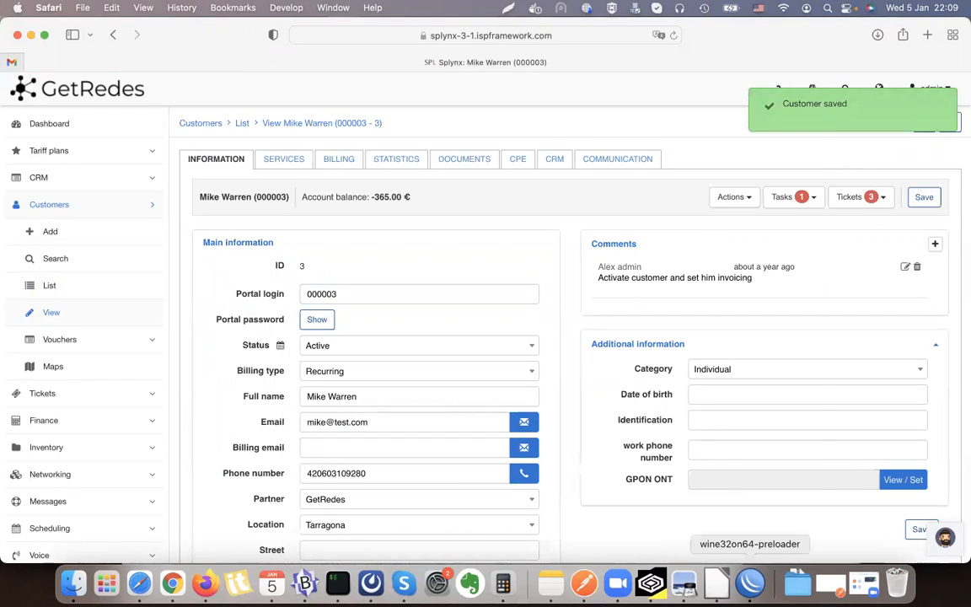
- In WinBox, remove the active ppp1 connection, then check the new session and the firewall address lists
click(749, 582)
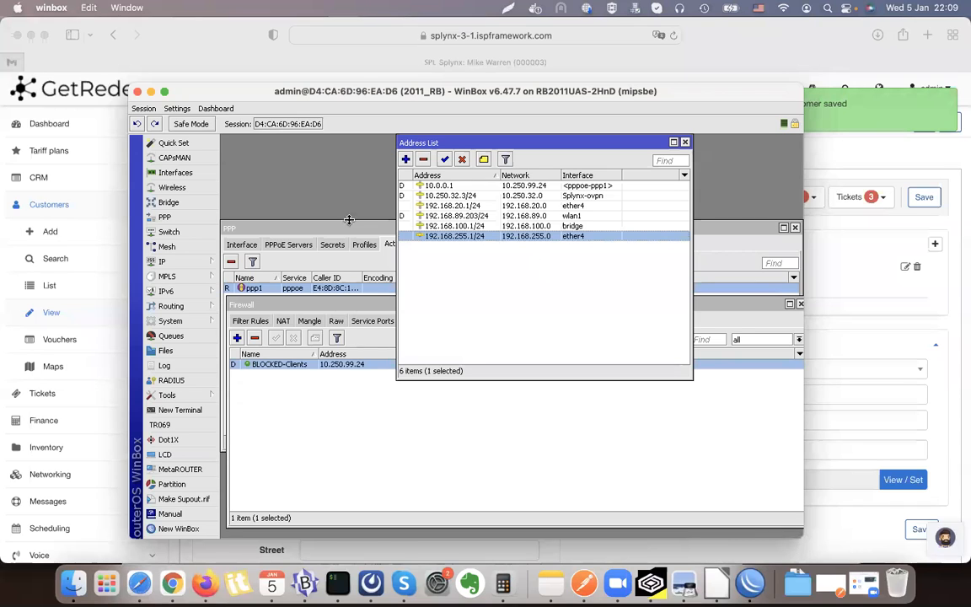
click(349, 221)
click(230, 262)
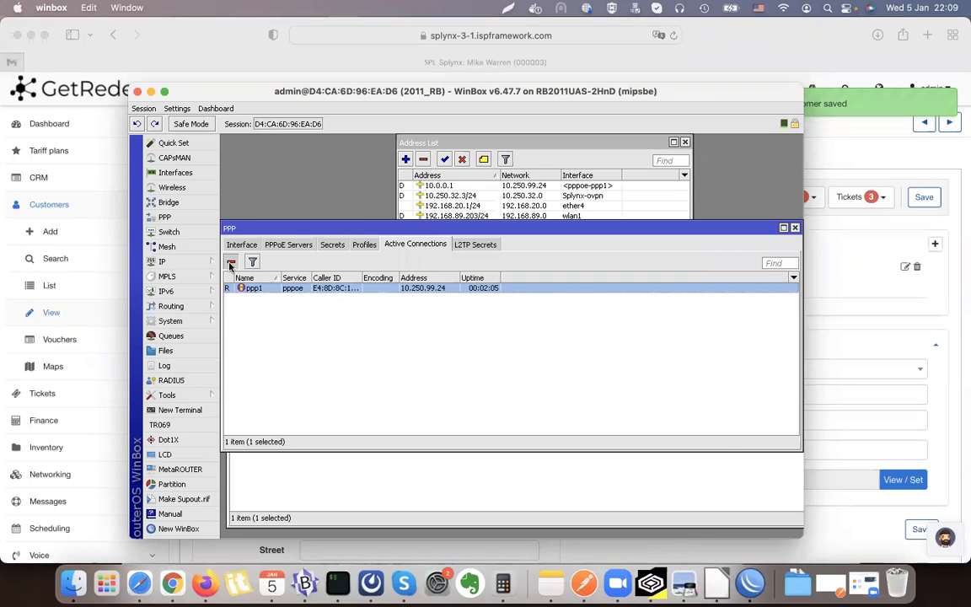
click(458, 289)
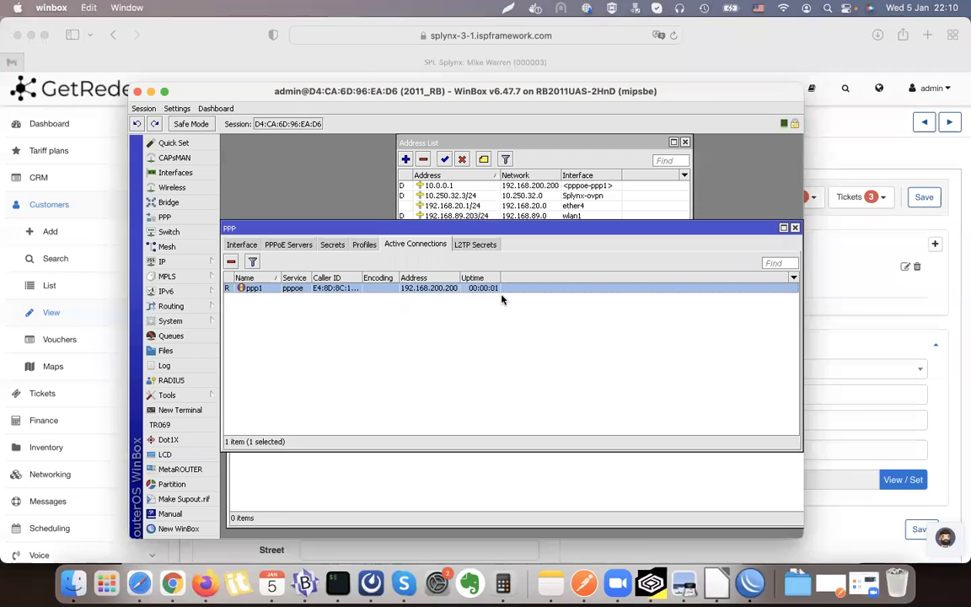
click(484, 476)
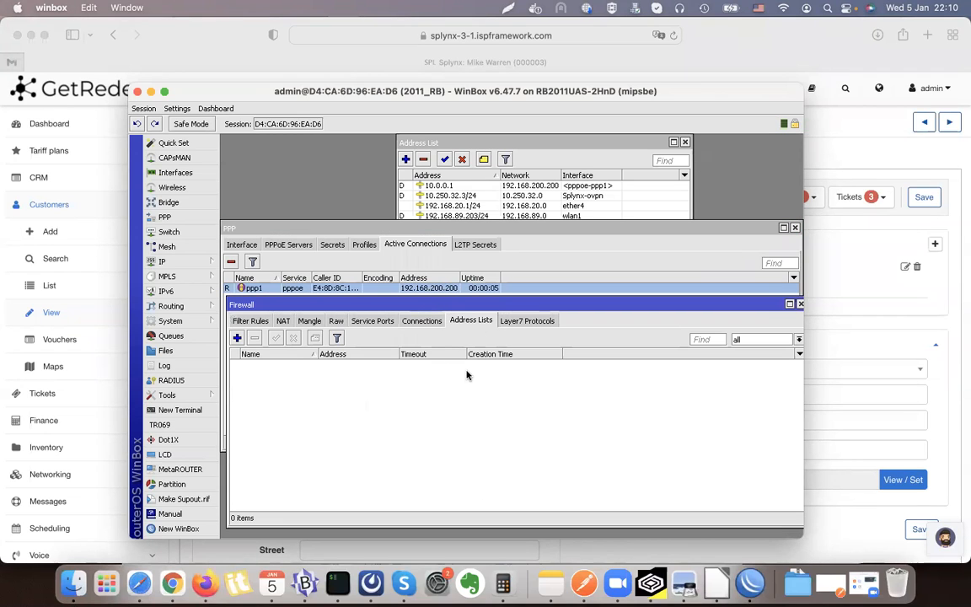
- Return to Splynx, open the Radius networking configuration and check the Reject IP 1 range
click(873, 157)
scroll(39, 444, down, 3)
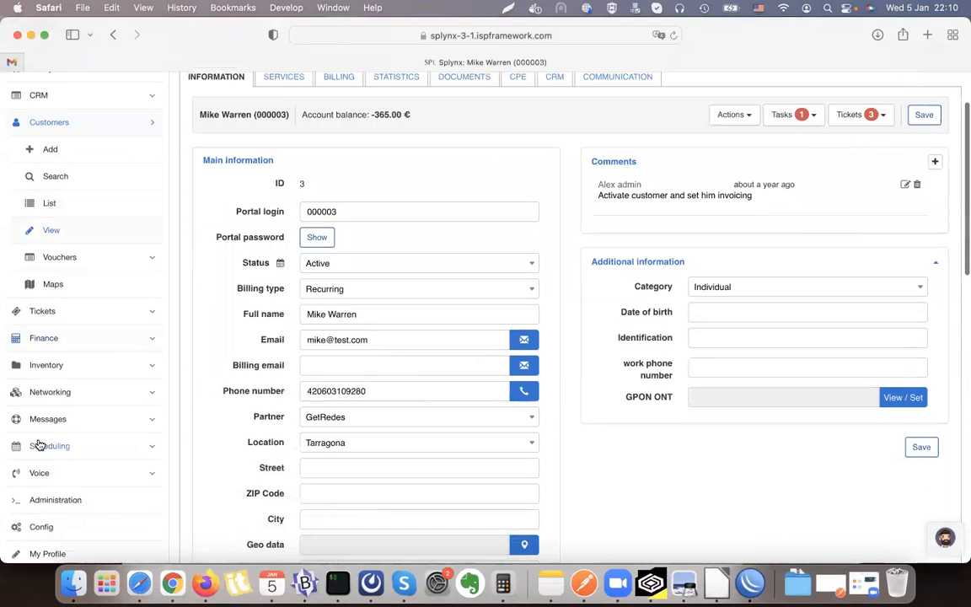
click(76, 527)
scroll(531, 282, down, 10)
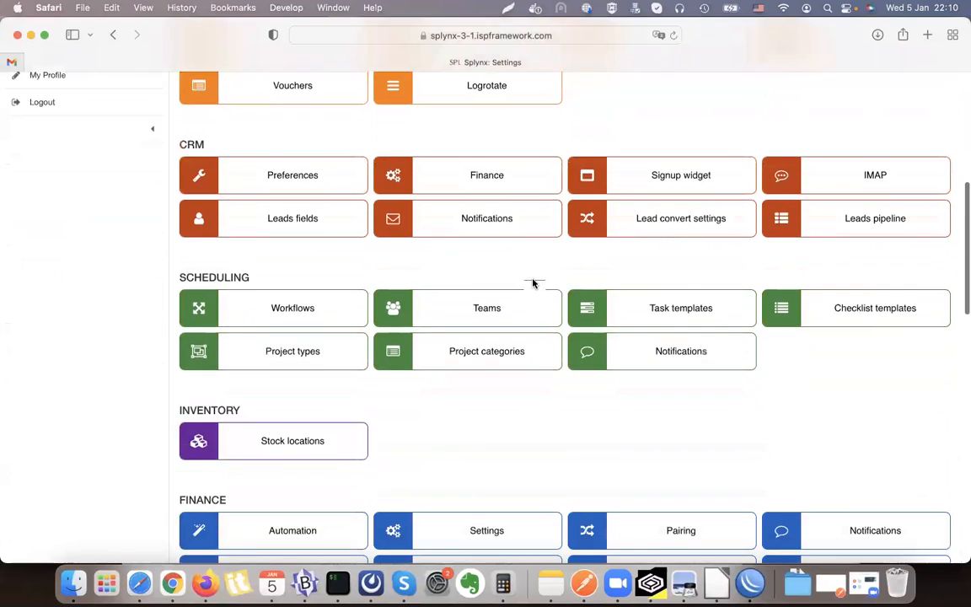
scroll(531, 282, down, 10)
scroll(305, 184, up, 15)
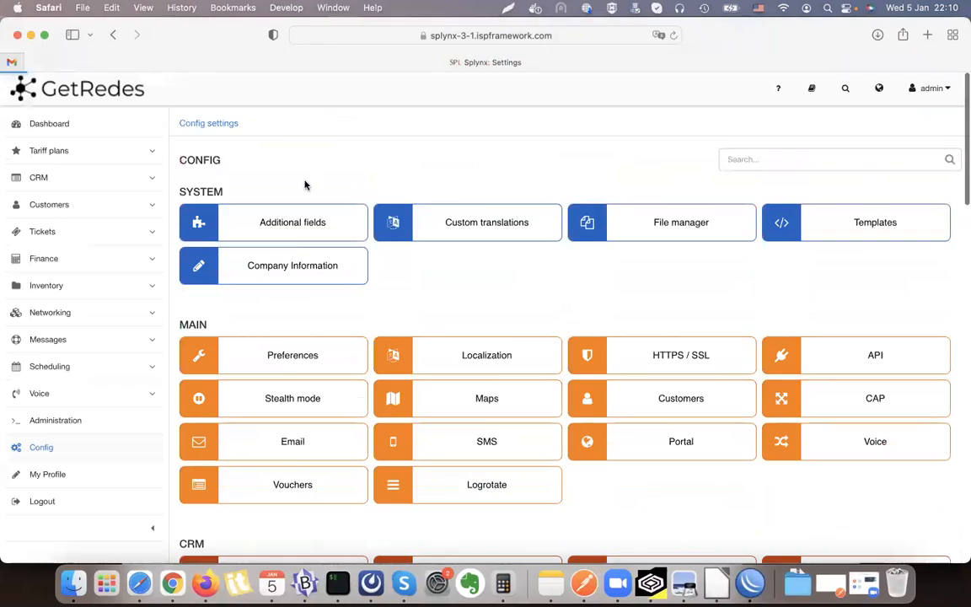
drag(444, 218, 354, 226)
drag(294, 230, 339, 228)
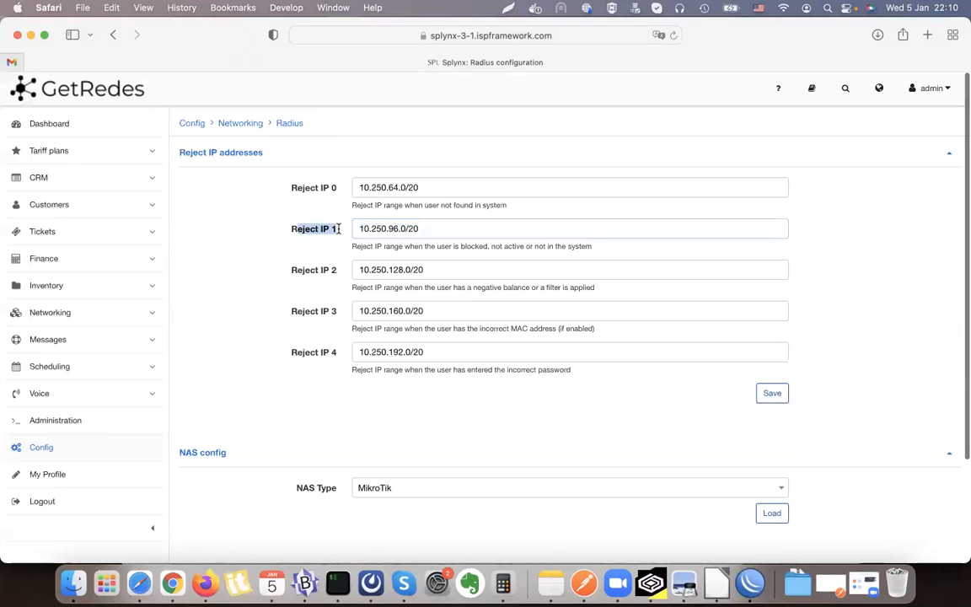
click(293, 231)
drag(293, 231, 403, 234)
- Examine the Reject 1 attribute in the MikroTik configuration section
scroll(427, 243, down, 15)
scroll(427, 243, up, 8)
click(531, 336)
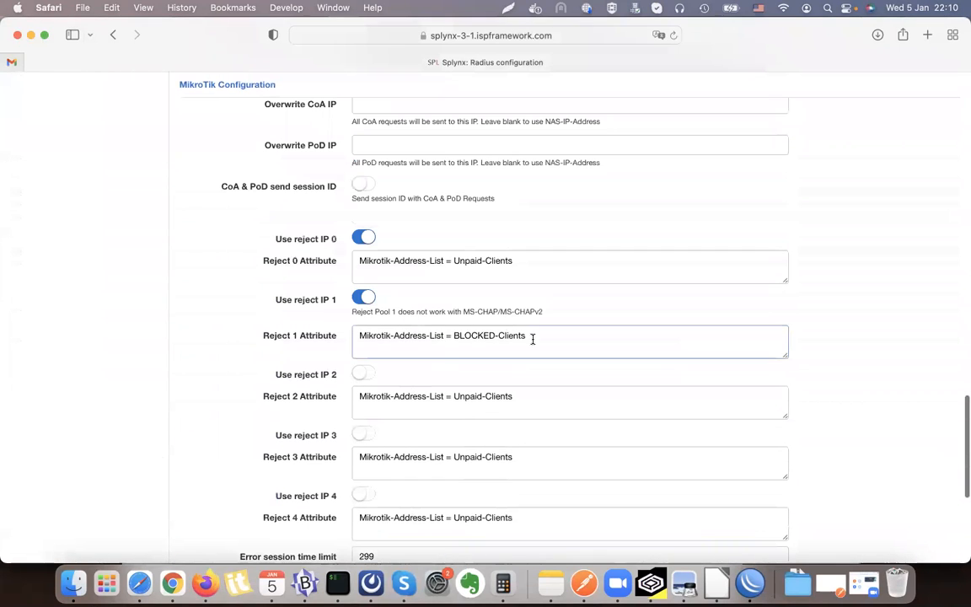
triple_click(404, 336)
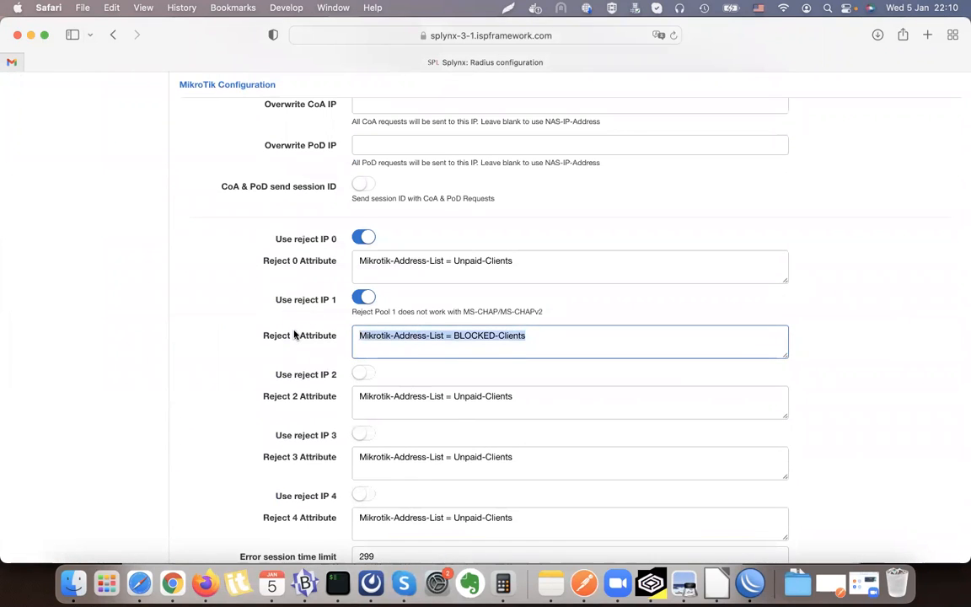
double_click(295, 336)
click(274, 266)
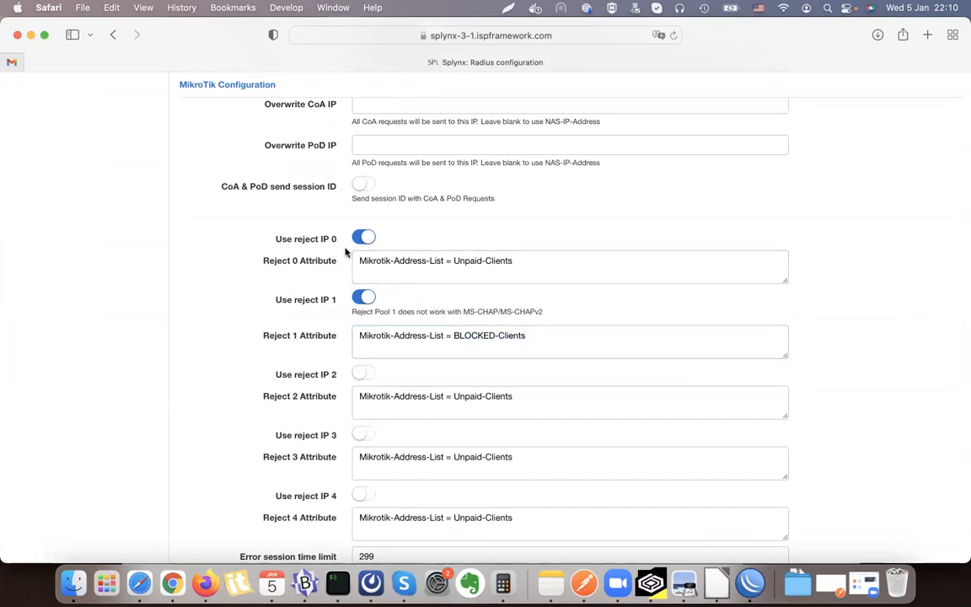
- Set the Reject 0 attribute to Mikrotik-Address-List = DOESNTEXIST-Clients and save the MikroTik configuration
click(509, 268)
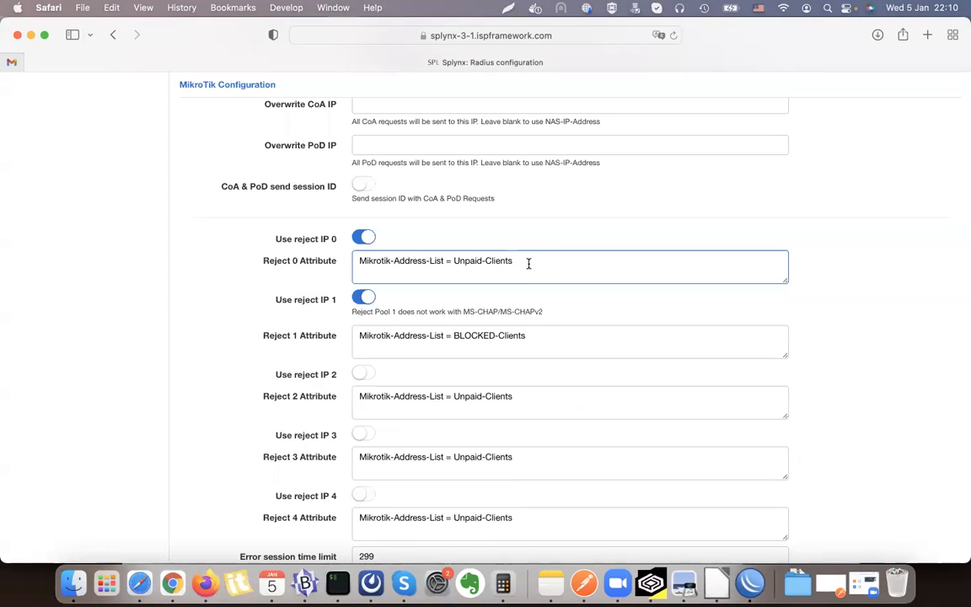
double_click(471, 260)
text(DOEN)
text(NT)
text(EXIST)
scroll(843, 341, down, 5)
scroll(863, 341, down, 3)
click(934, 392)
- Check the Use reject IP 0 setting and the Reject IP 0 address range for users not found in the system
scroll(840, 257, up, 8)
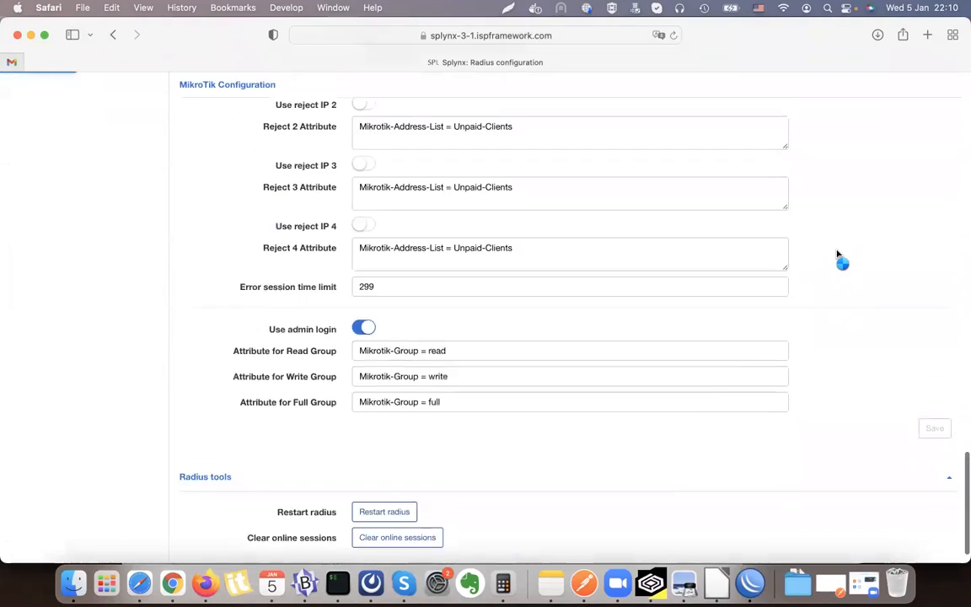
drag(275, 260, 339, 260)
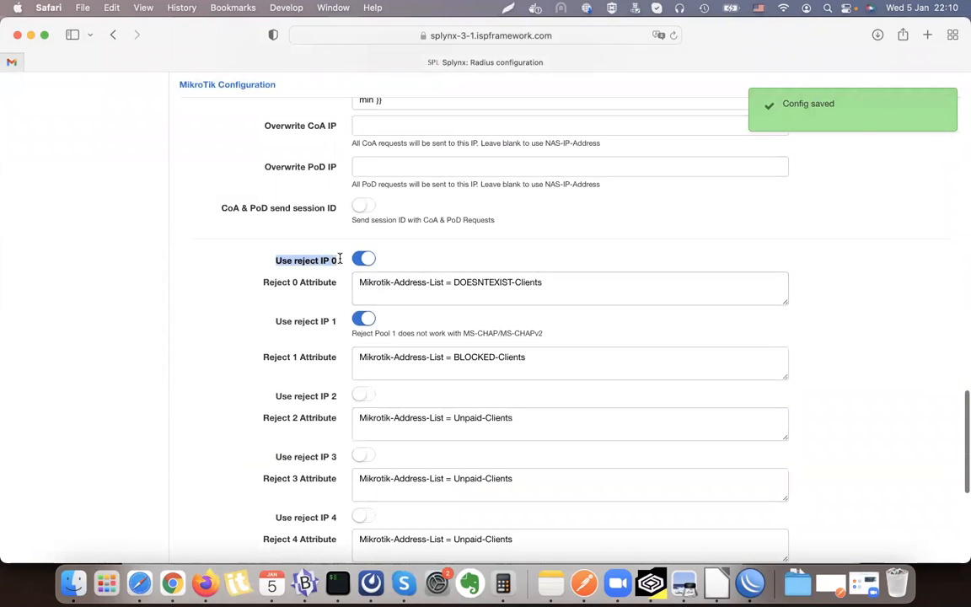
scroll(341, 260, up, 15)
drag(270, 181, 375, 180)
click(364, 187)
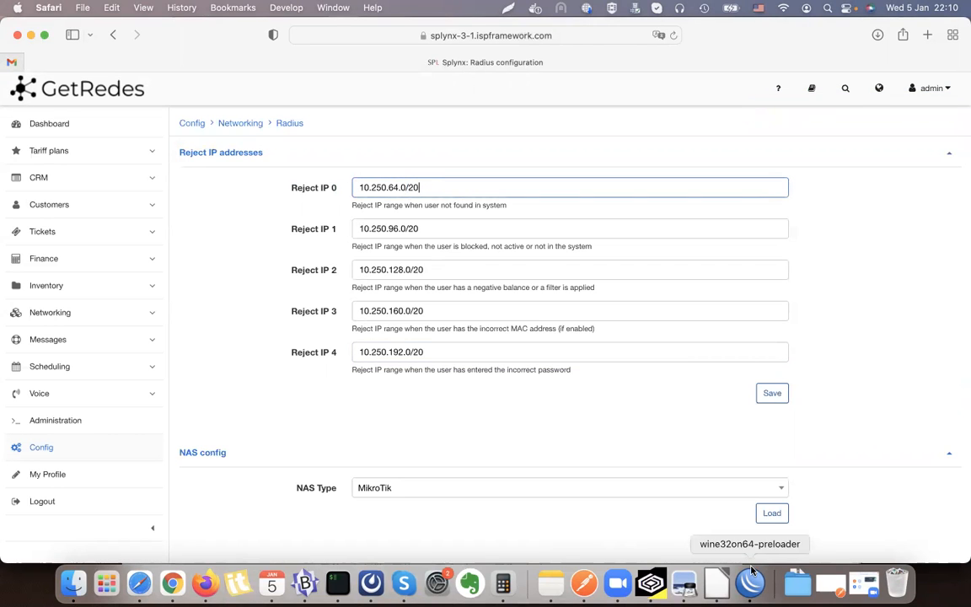
- Open the blocked 50MEG customer from the customer list, set the status to Inactive (Doesn't use services) and save
click(51, 203)
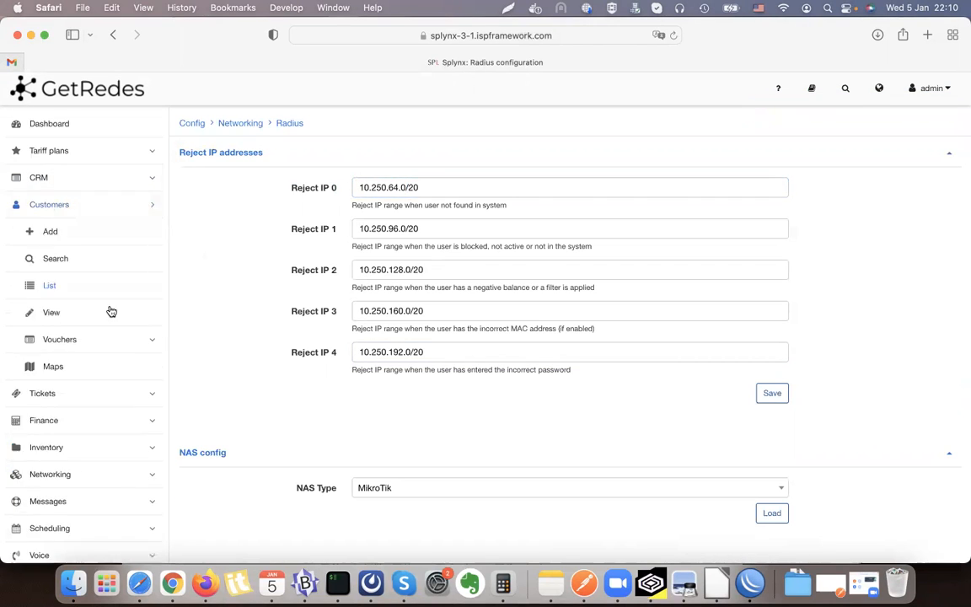
click(60, 288)
scroll(462, 275, down, 5)
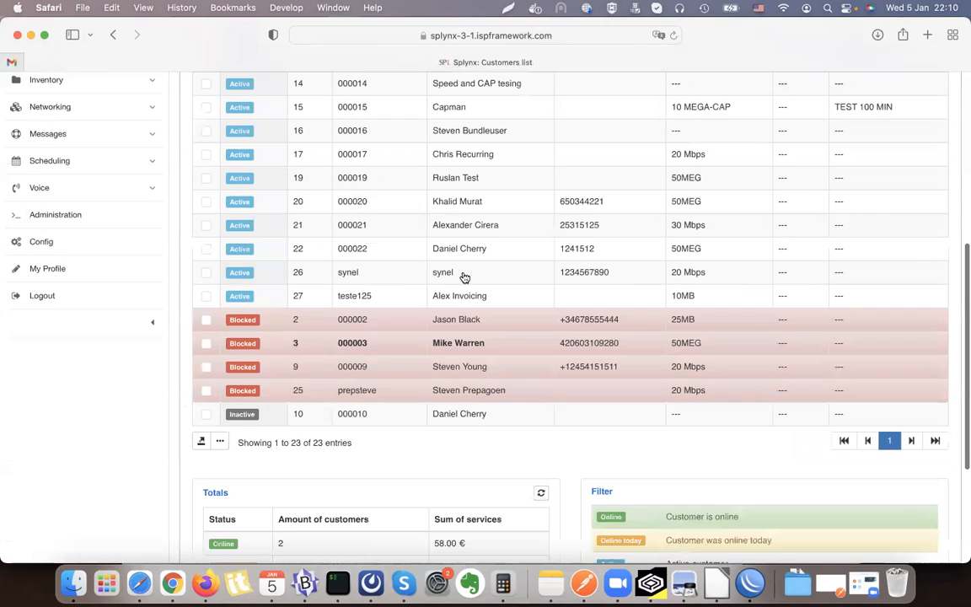
click(447, 342)
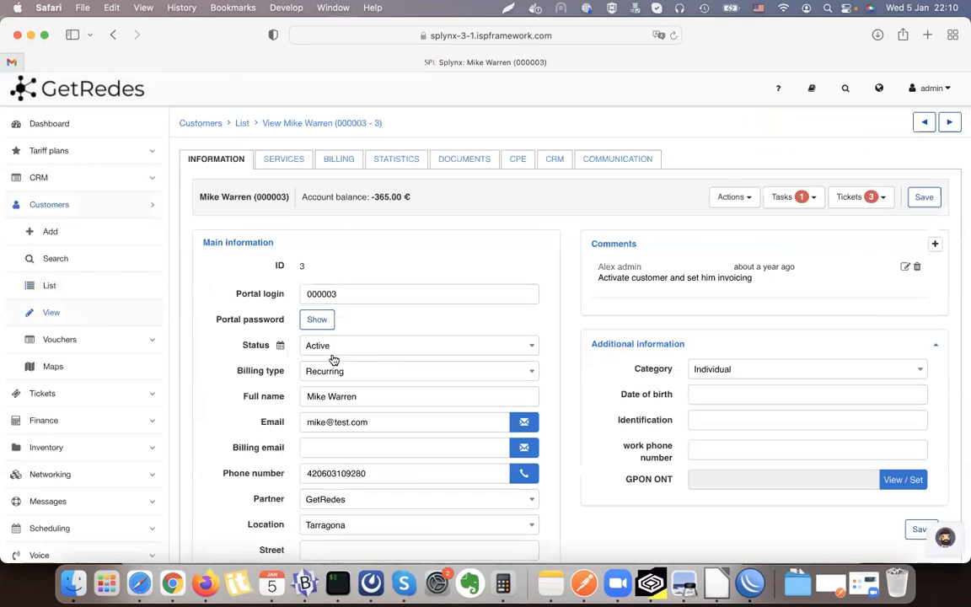
click(333, 348)
click(333, 448)
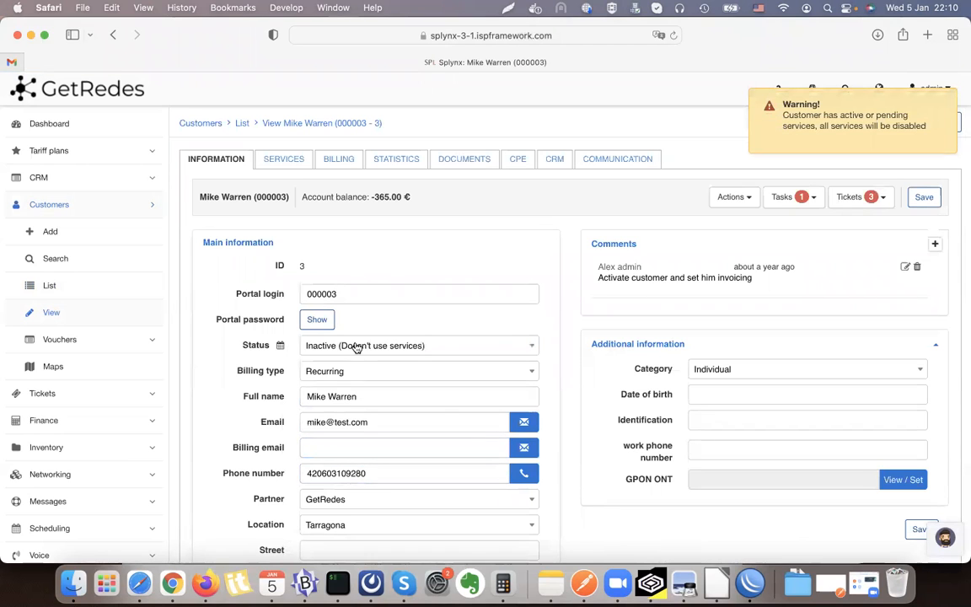
click(924, 197)
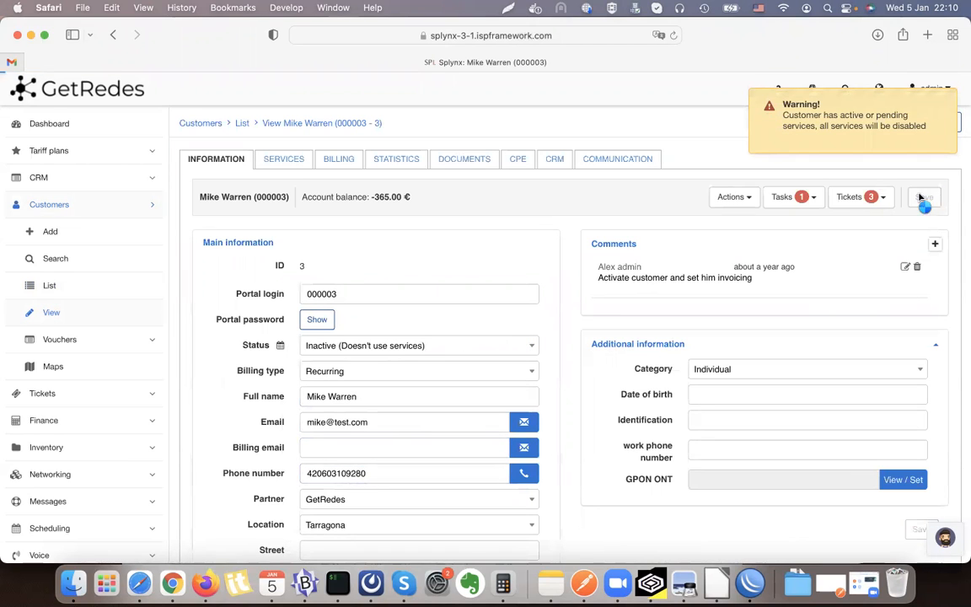
- Show all of the customer's Internet services and check the status and service login of the 50 Mbps power net entries
click(278, 159)
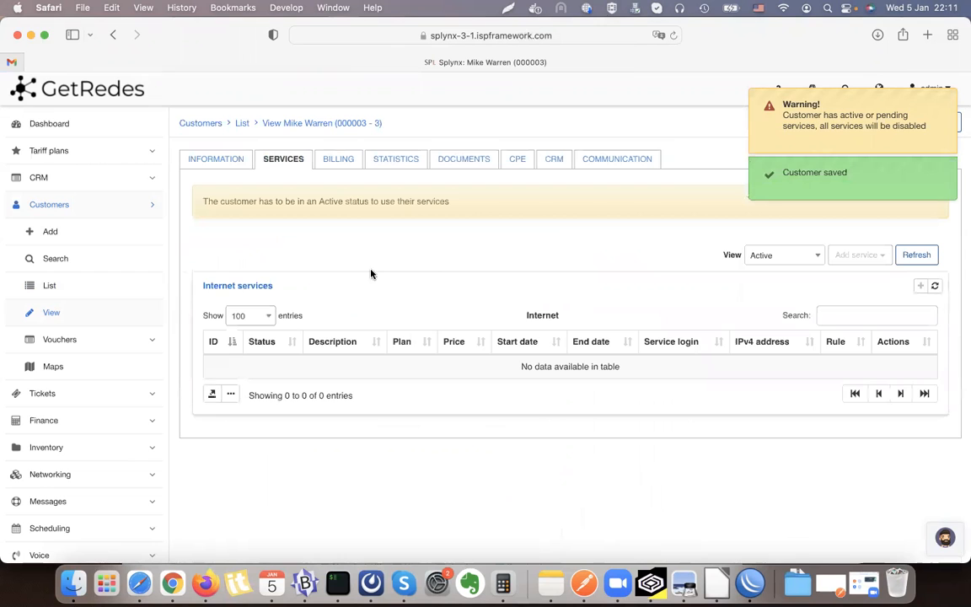
click(796, 258)
click(785, 301)
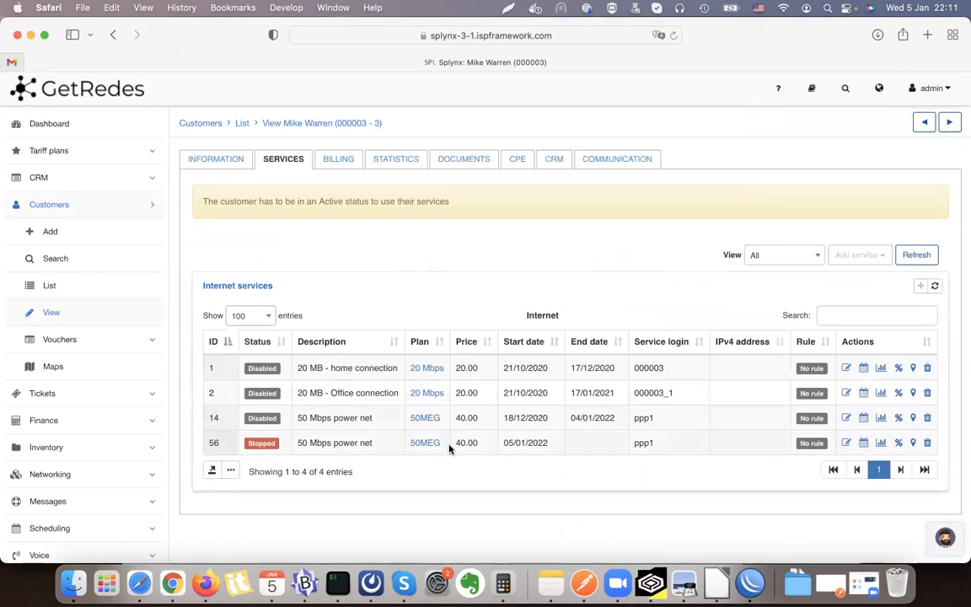
triple_click(643, 420)
click(650, 419)
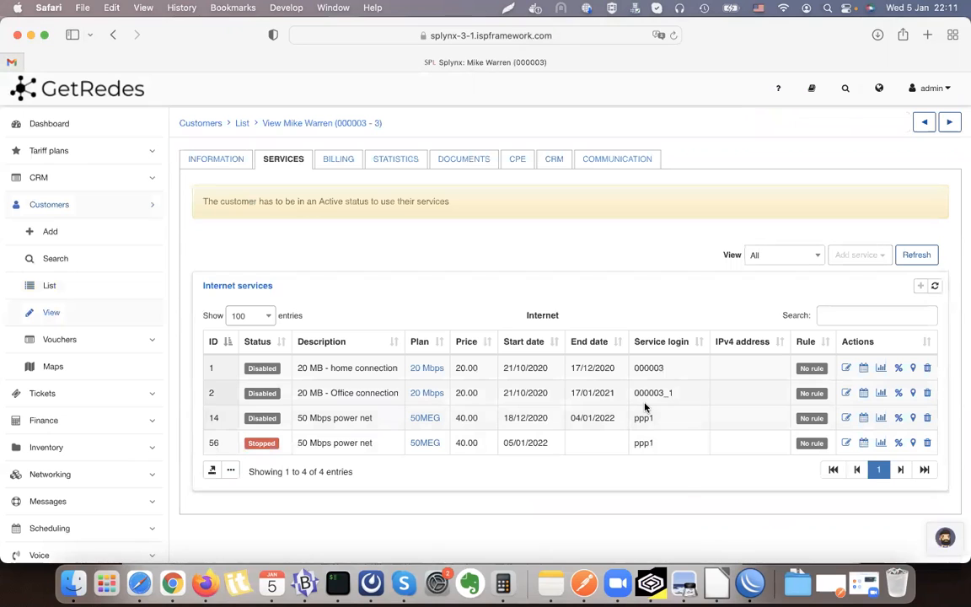
- Switch to WinBox and compare the ppp1 active connection's address with the entries in the firewall address lists
click(751, 591)
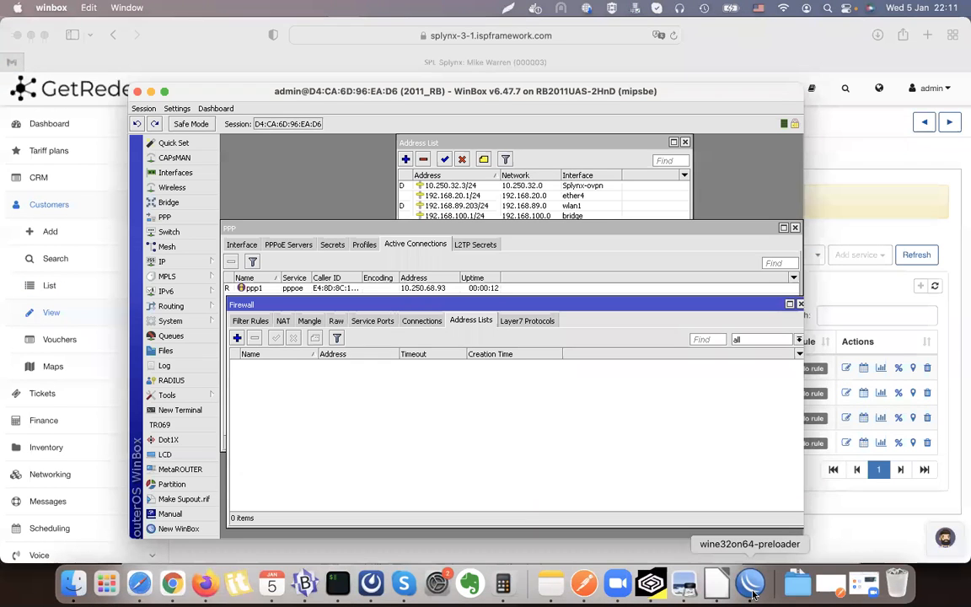
click(445, 237)
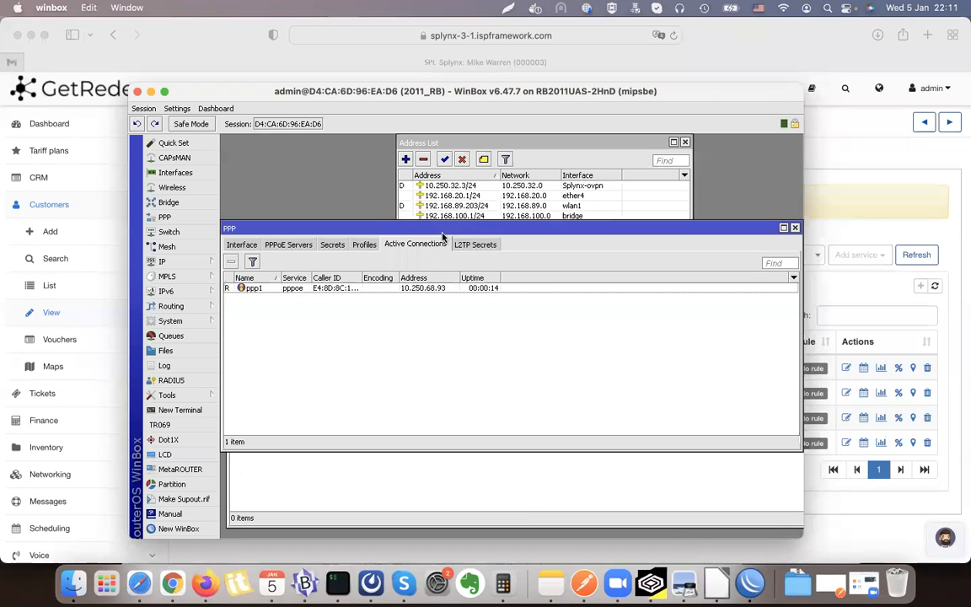
click(413, 289)
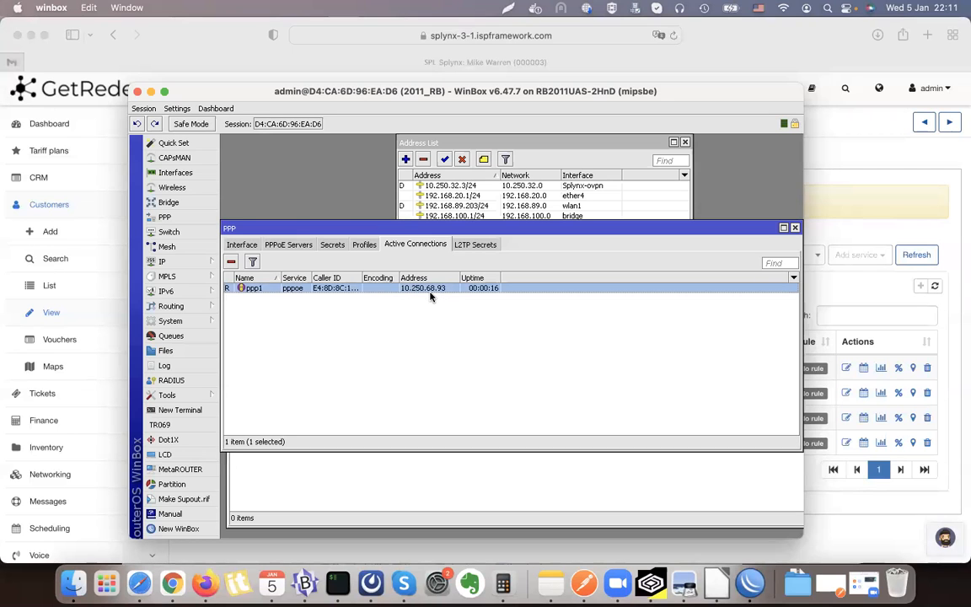
click(371, 475)
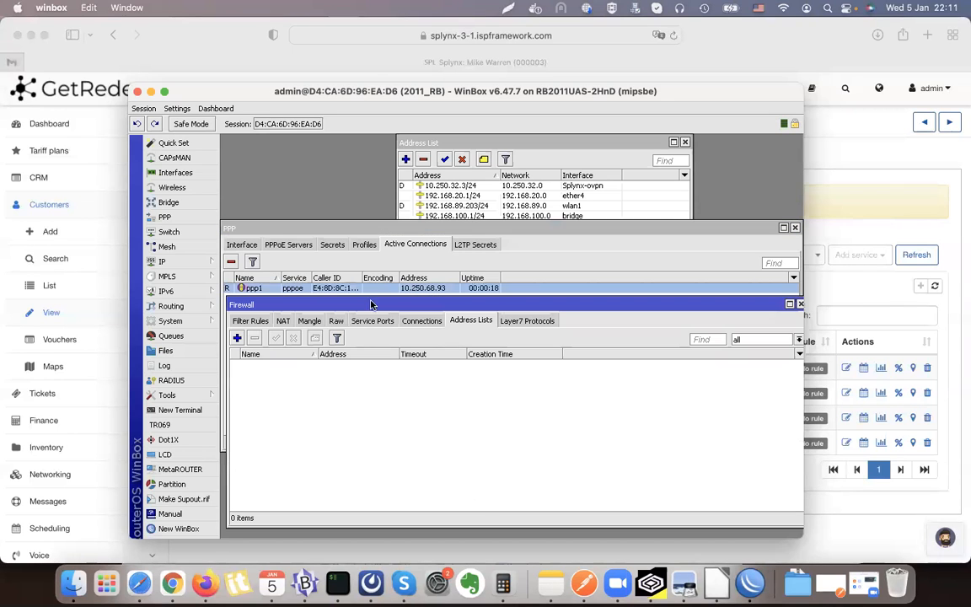
click(422, 320)
click(468, 321)
click(511, 228)
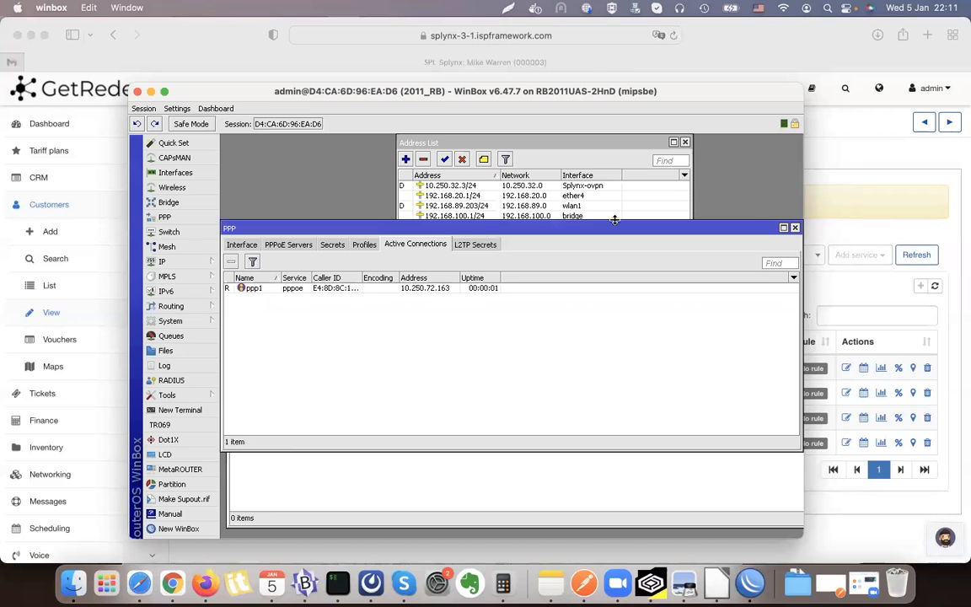
click(485, 496)
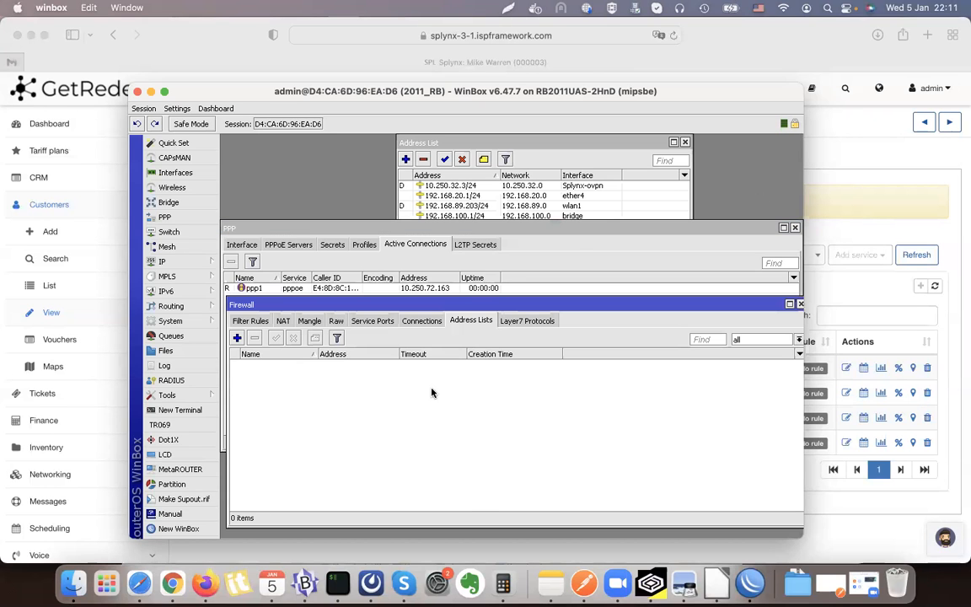
- Return to Splynx, search the configuration for Radius, open its settings and load the MikroTik NAS configuration
click(65, 415)
scroll(126, 470, down, 4)
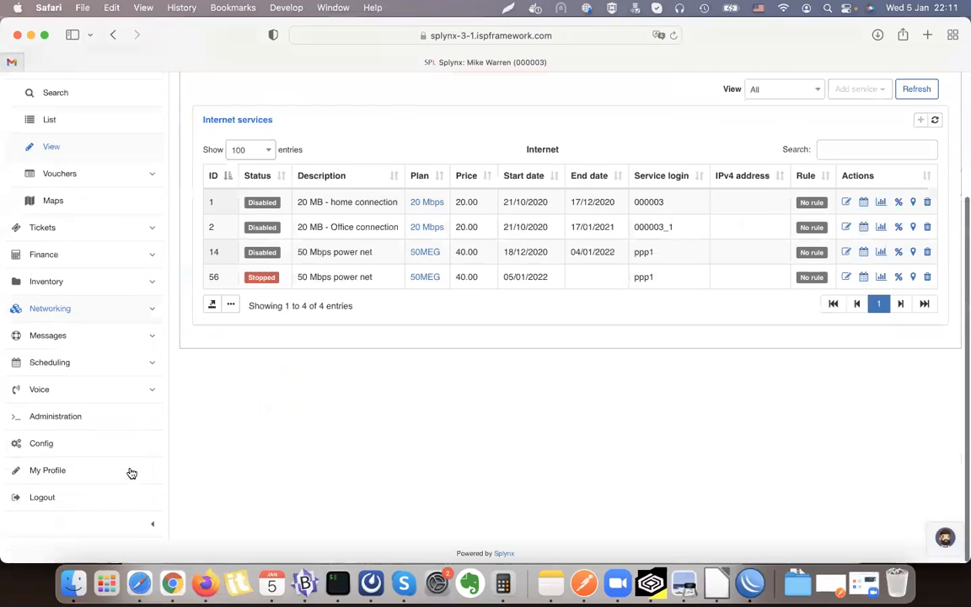
click(70, 443)
scroll(527, 336, down, 15)
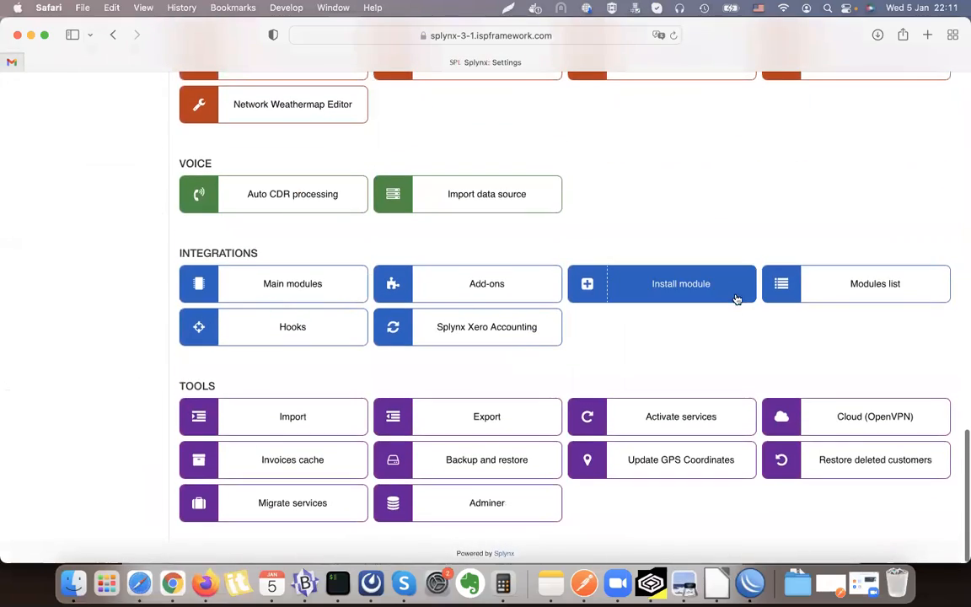
scroll(550, 397, up, 10)
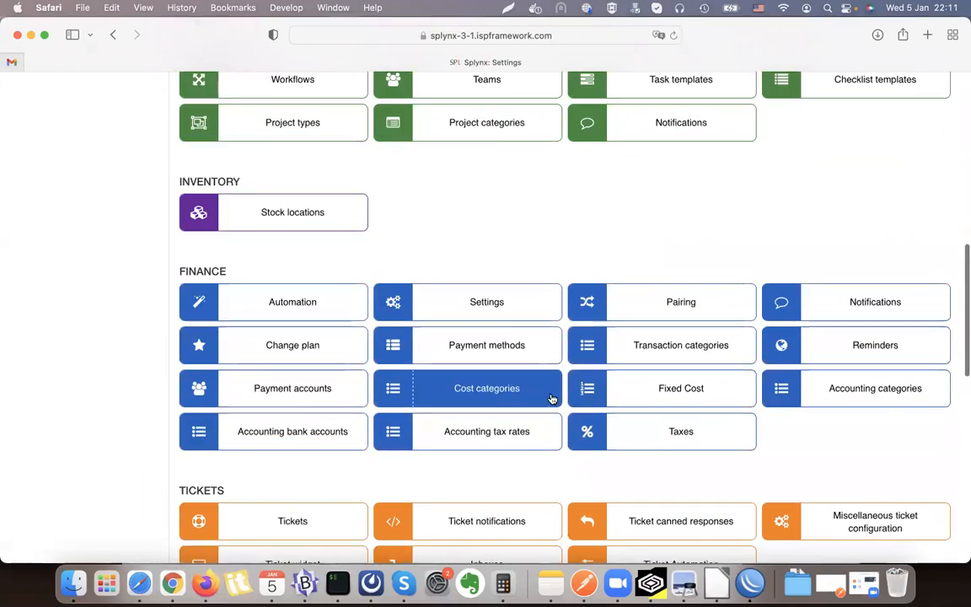
scroll(552, 399, up, 6)
scroll(295, 305, up, 5)
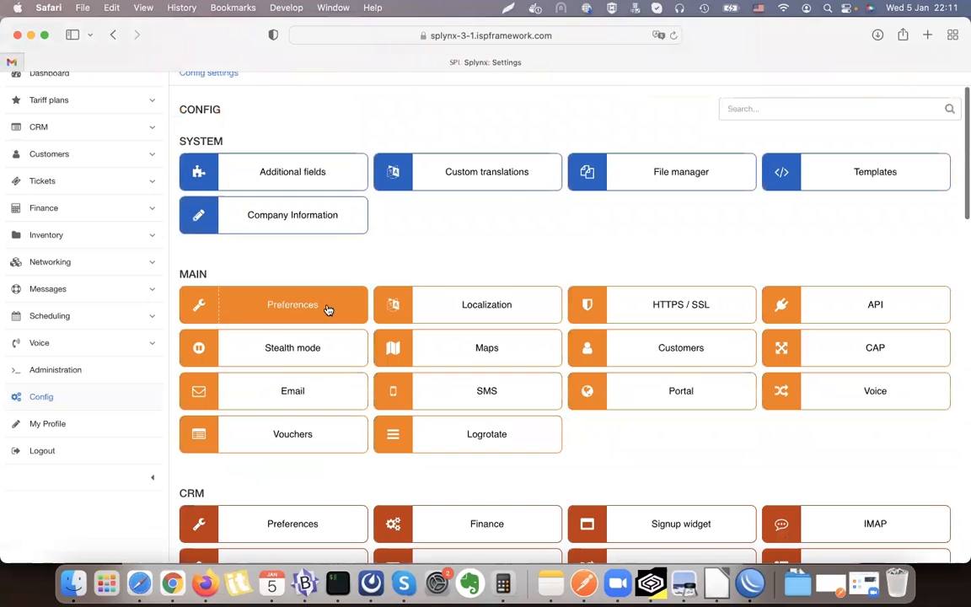
click(782, 107)
text(Radius)
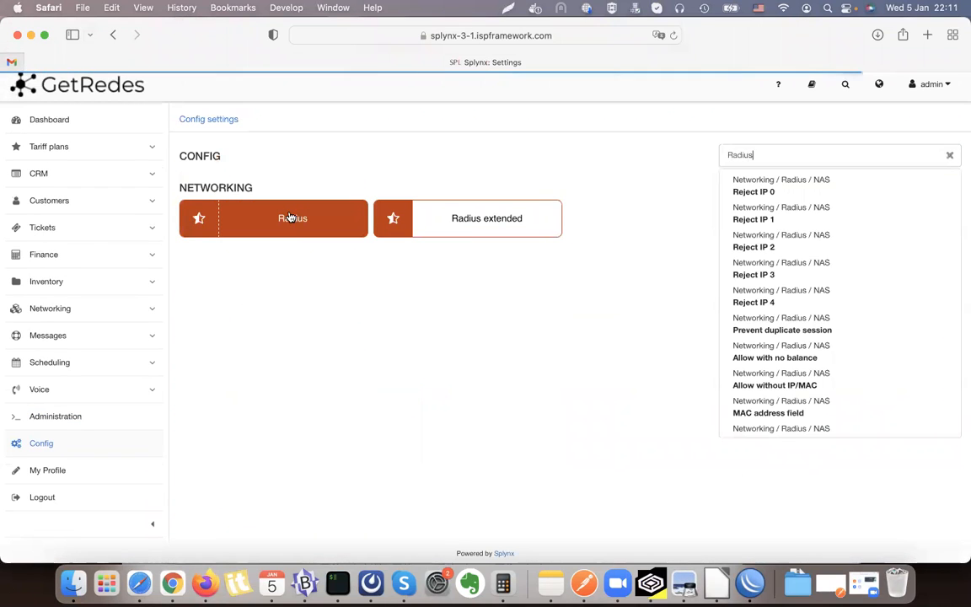
click(290, 219)
scroll(883, 332, down, 3)
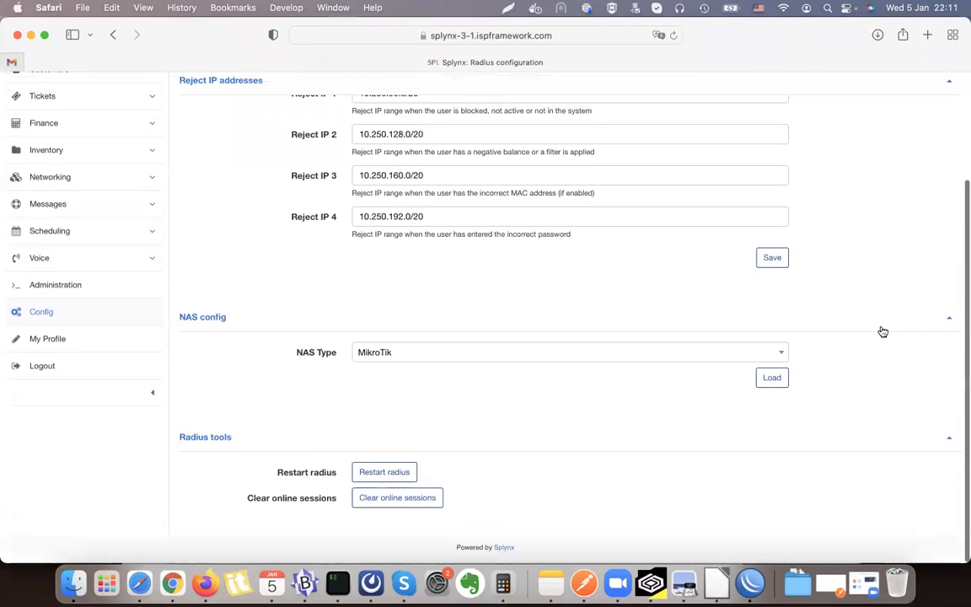
click(773, 379)
- Set the Reject 0 attribute to Mikrotik-Address-List = DN-Clients
scroll(624, 320, down, 10)
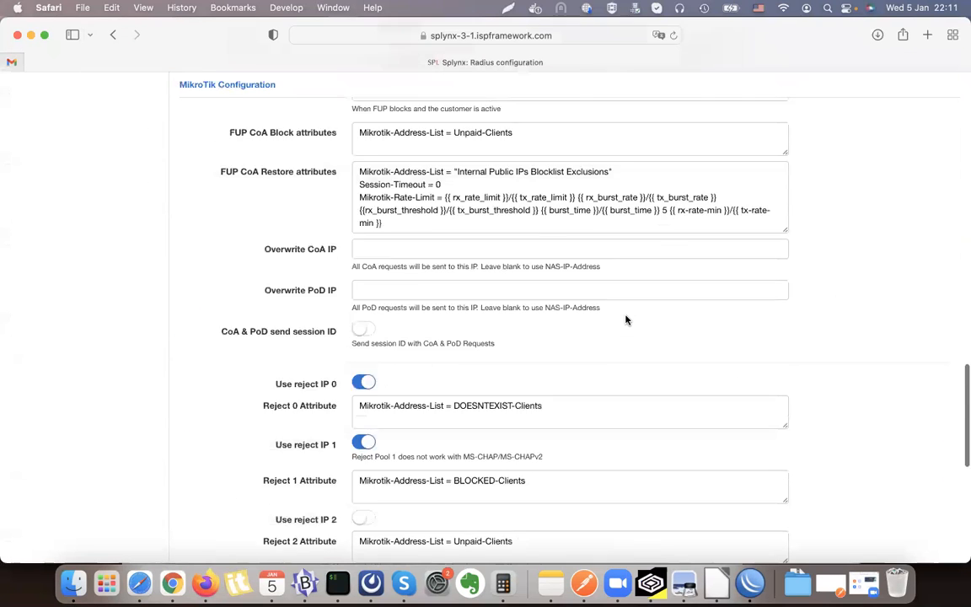
scroll(625, 319, down, 5)
scroll(577, 201, up, 1)
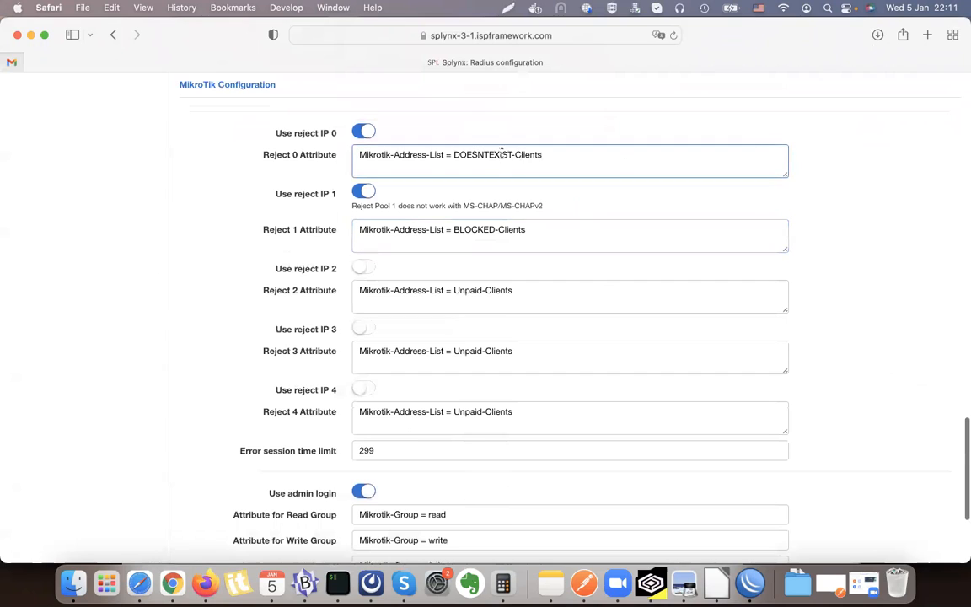
drag(514, 152, 490, 153)
key(BackSpace)
key(BackSpace)
key(BackSpace)
key(BackSpace)
text(N)
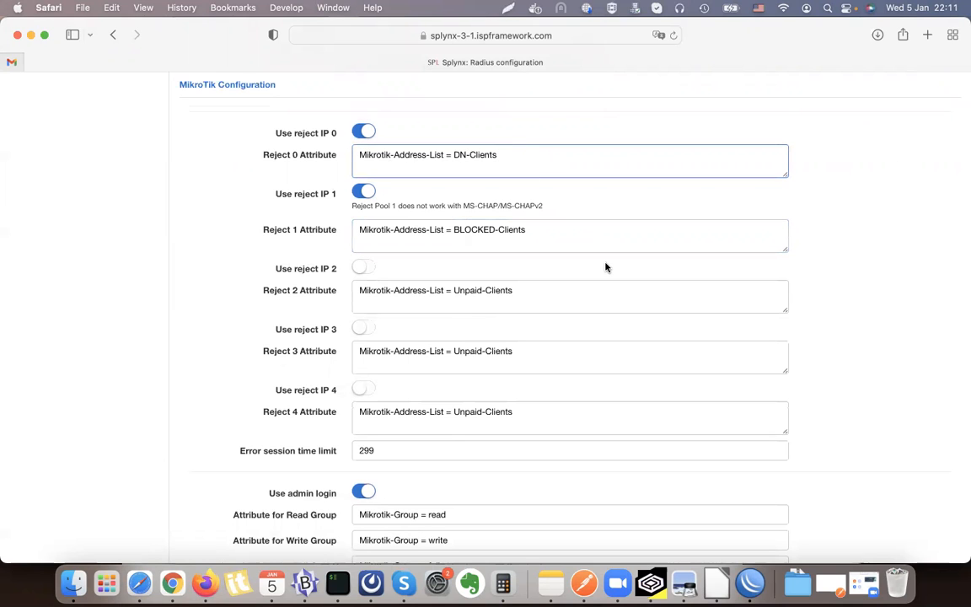
- Save the MikroTik configuration and restart the Radius service
scroll(605, 267, down, 5)
click(934, 393)
click(374, 478)
click(608, 312)
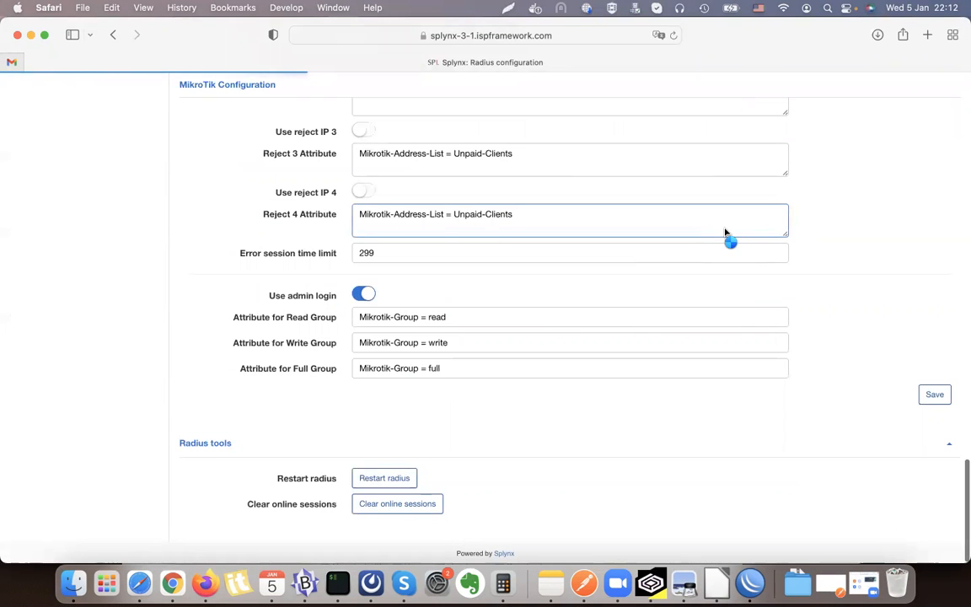
- Switch to WinBox, inspect the ppp1 active connection's details and remove the connection to force a reconnect
click(751, 584)
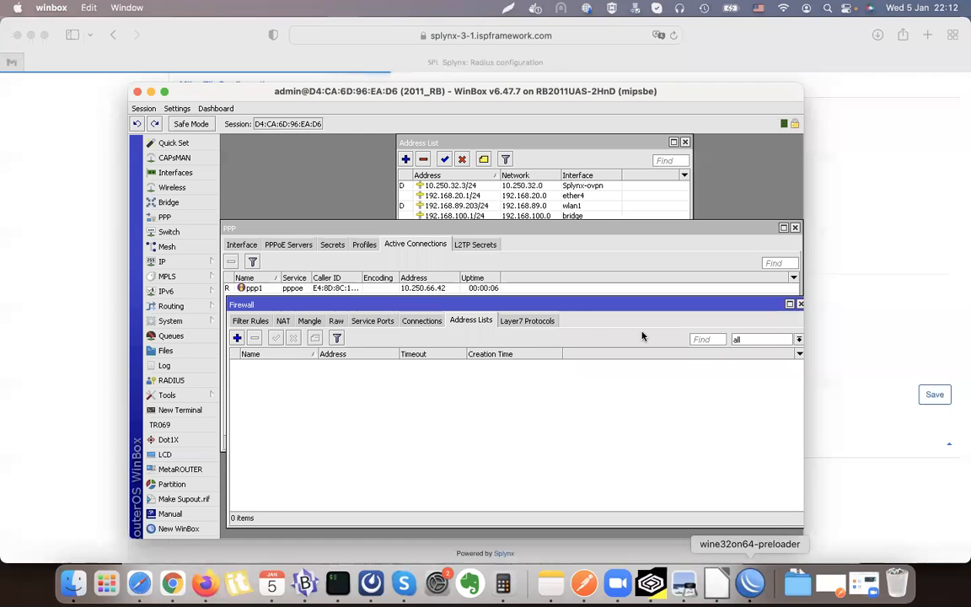
click(411, 289)
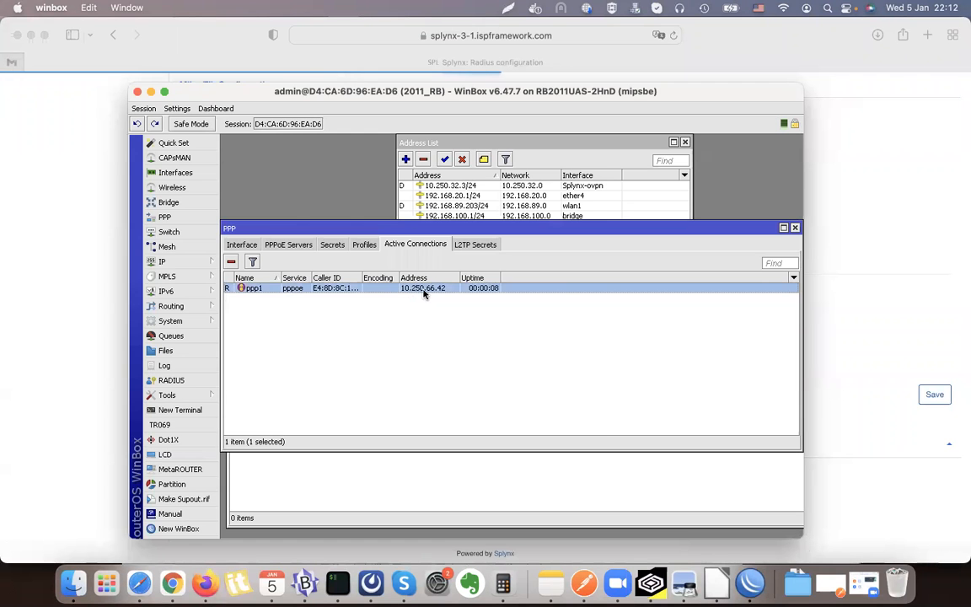
double_click(415, 289)
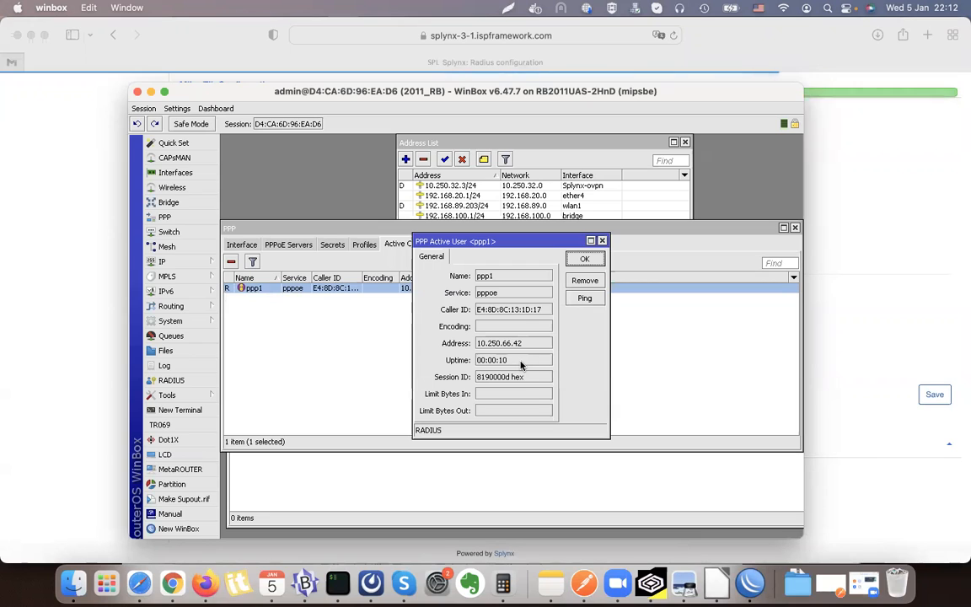
click(585, 260)
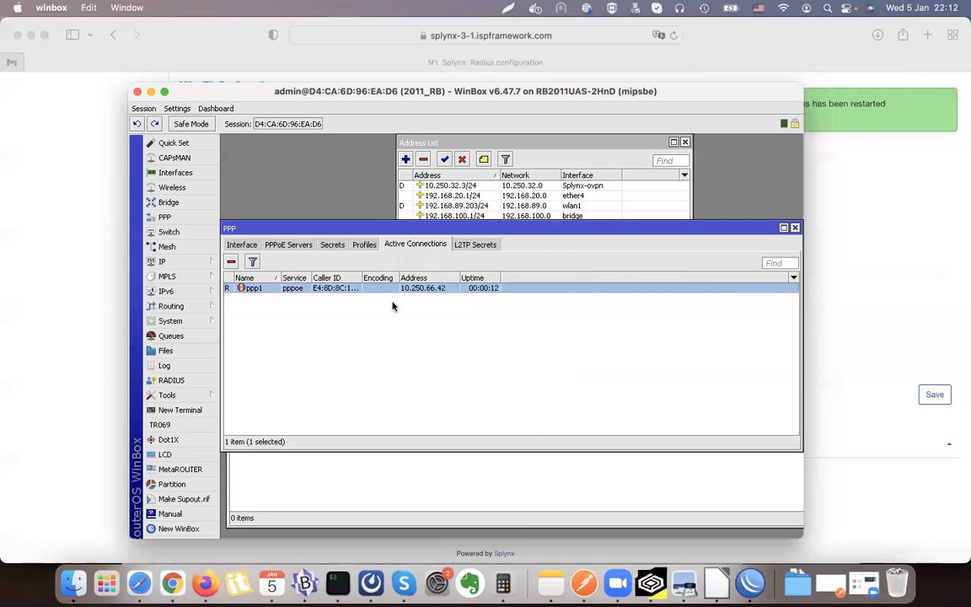
click(231, 264)
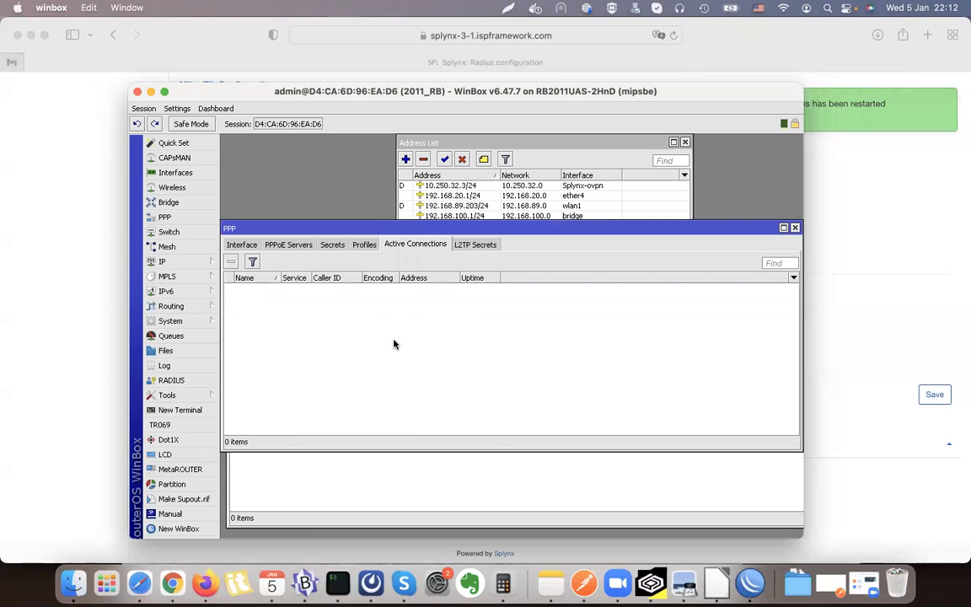
- Check the reconnected ppp1 session's address and whether the firewall address lists contain an entry for it
click(454, 502)
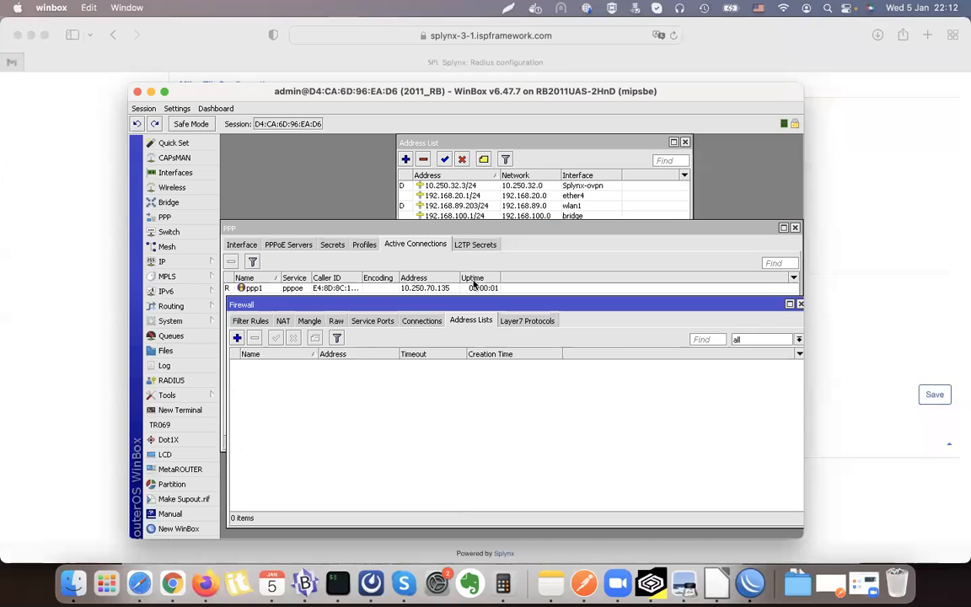
click(474, 287)
click(502, 472)
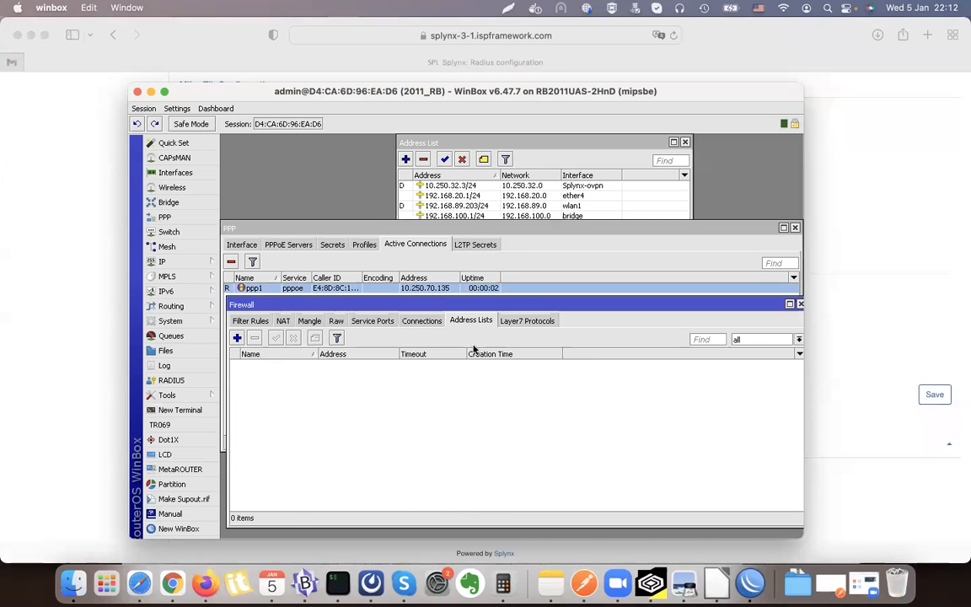
click(425, 322)
click(464, 322)
click(479, 281)
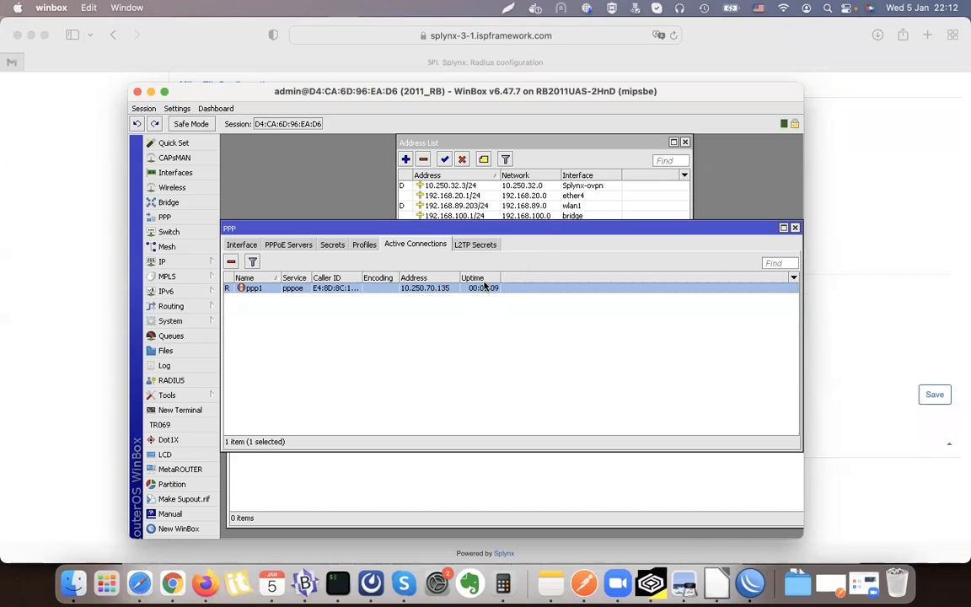
drag(508, 226, 513, 270)
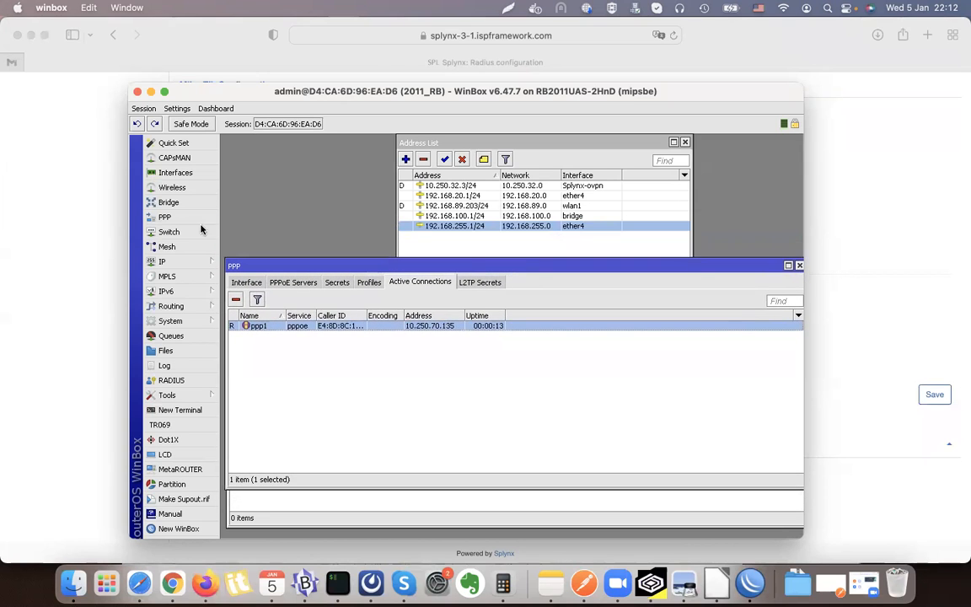
- Switch to the Splynx Radius configuration and review the Reject 0 attribute and the reject IP ranges
click(69, 253)
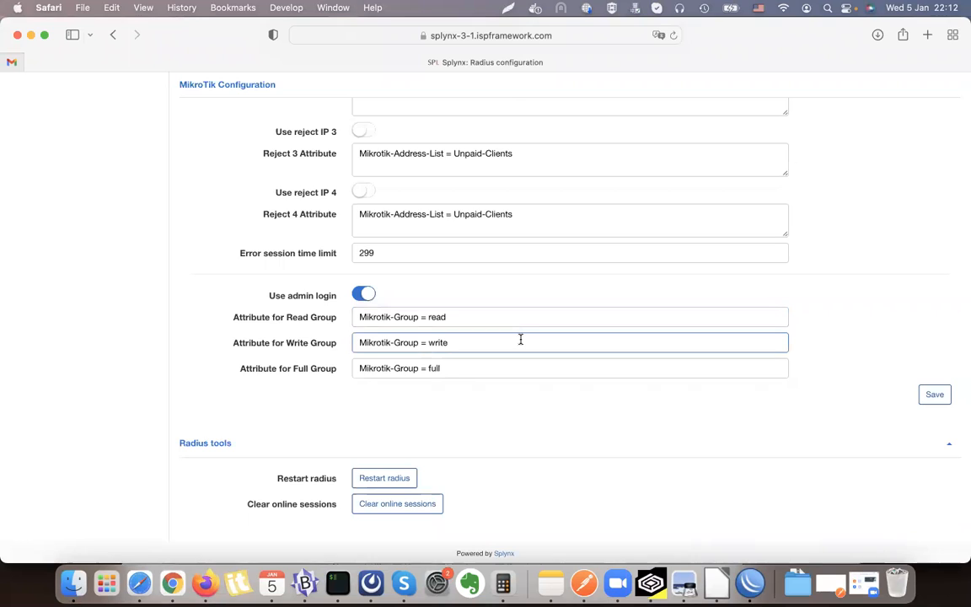
scroll(520, 339, up, 10)
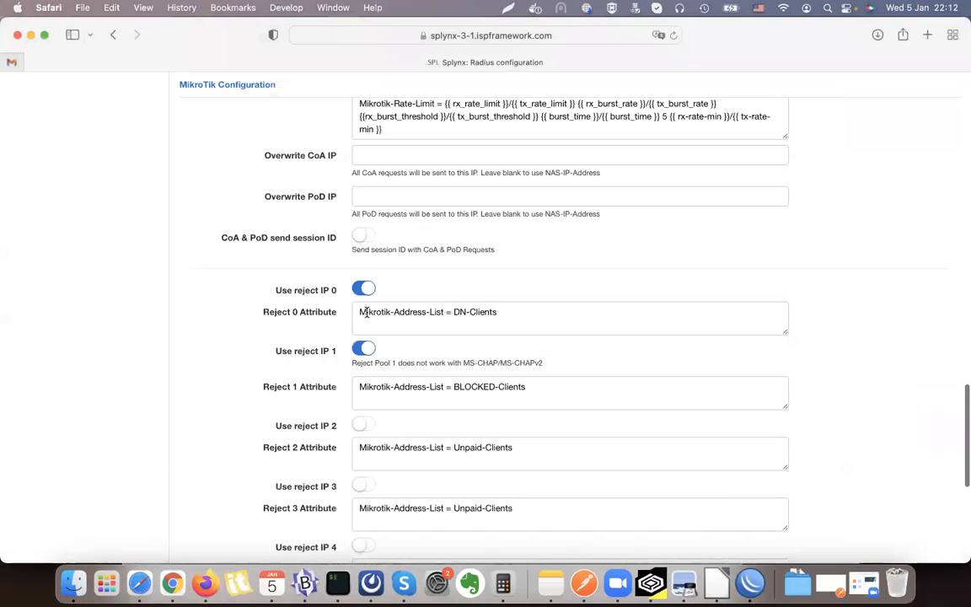
click(367, 313)
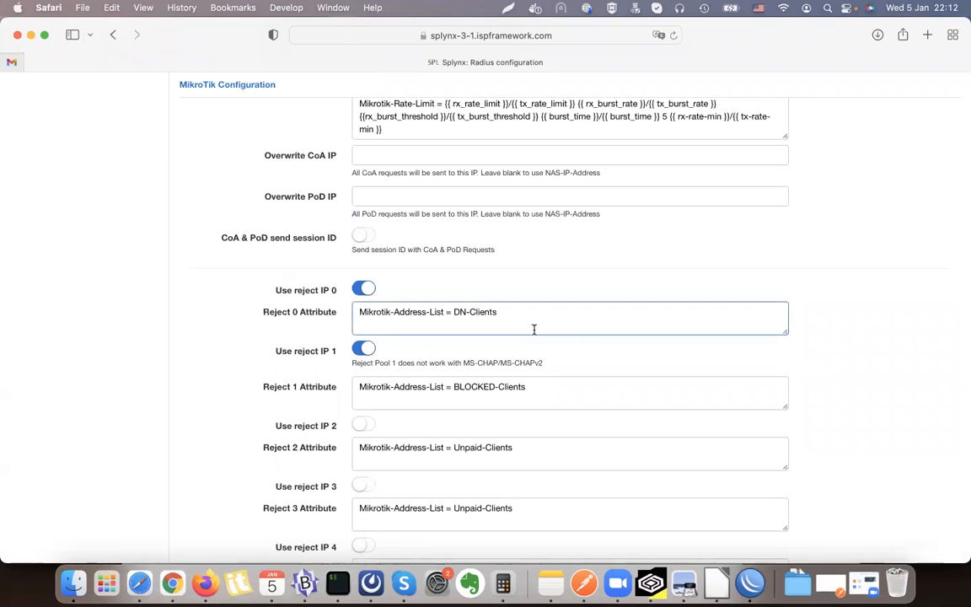
scroll(449, 317, up, 20)
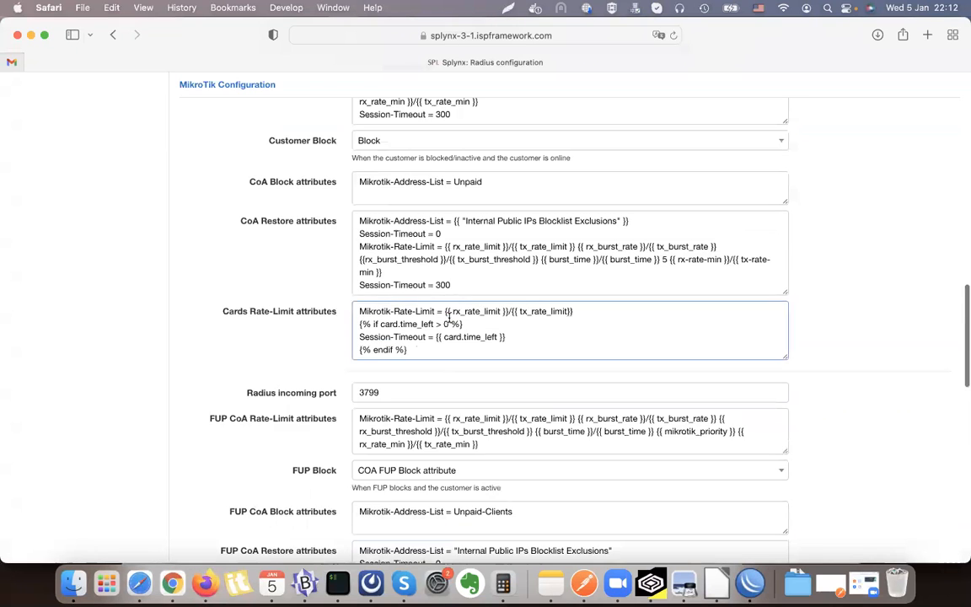
scroll(450, 318, up, 5)
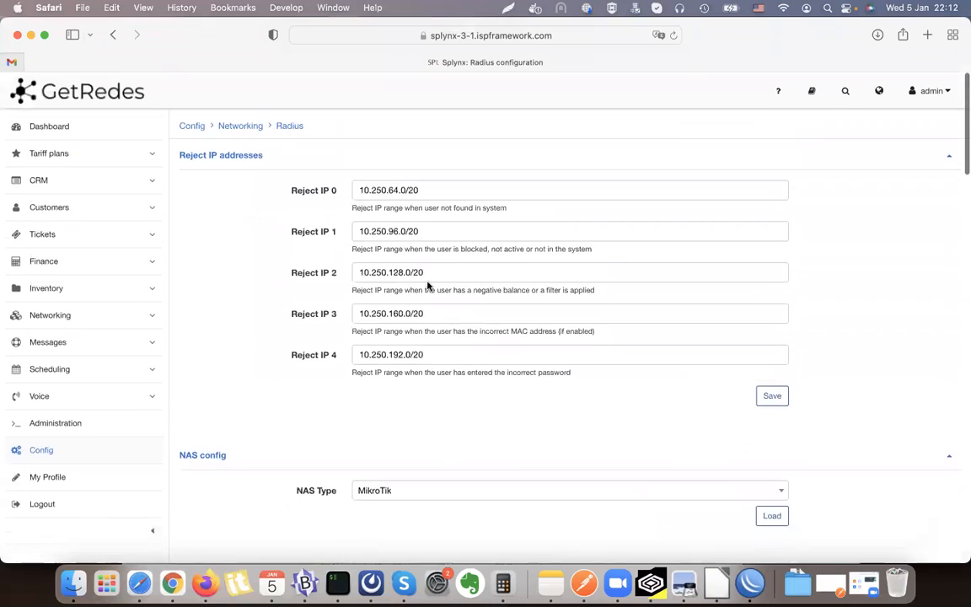
scroll(392, 194, down, 20)
scroll(393, 195, down, 15)
scroll(393, 195, up, 10)
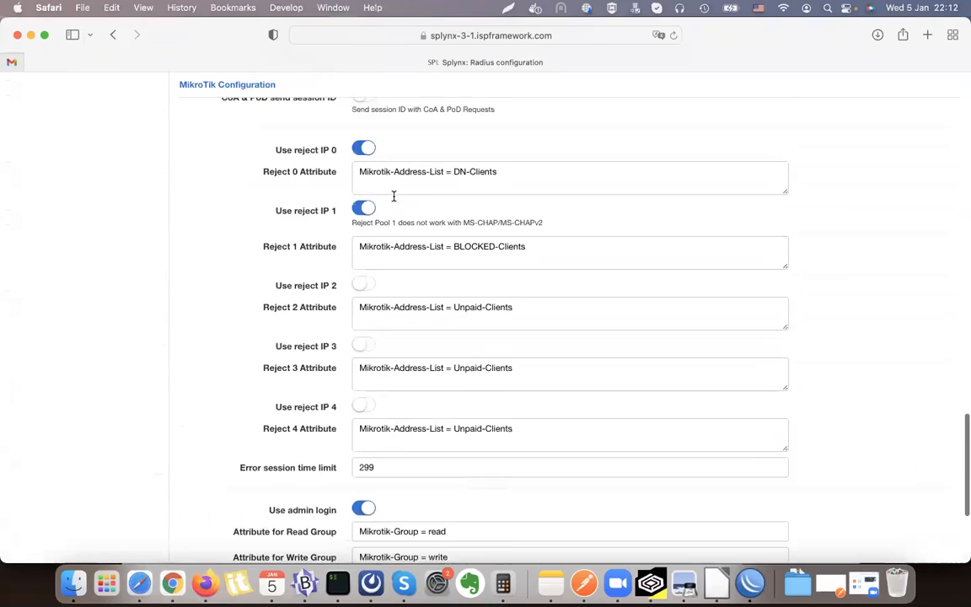
- Turn off Use reject IP 0, then save the MikroTik configuration and restart the Radius service
click(363, 268)
scroll(404, 275, down, 10)
click(934, 395)
click(384, 478)
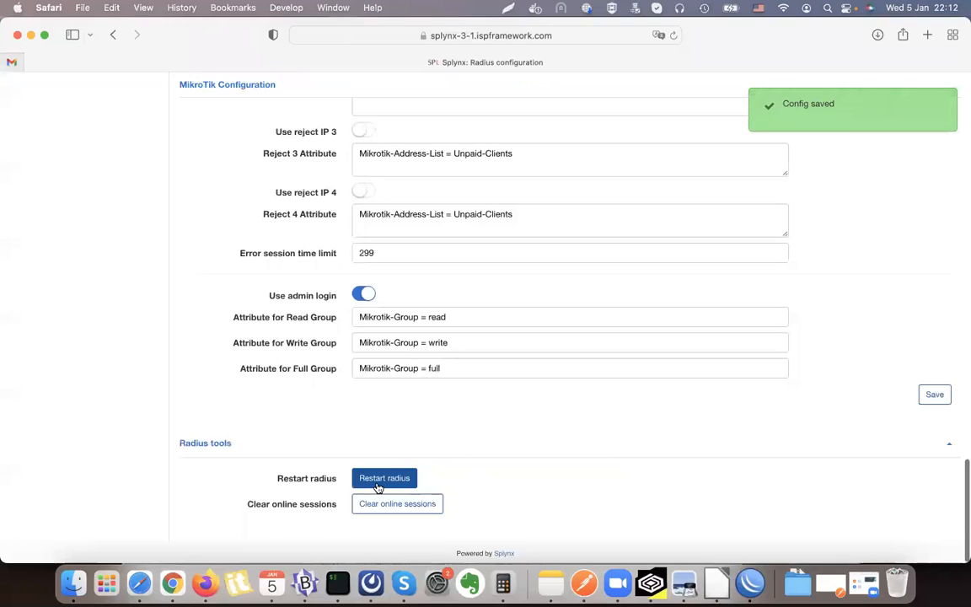
click(609, 311)
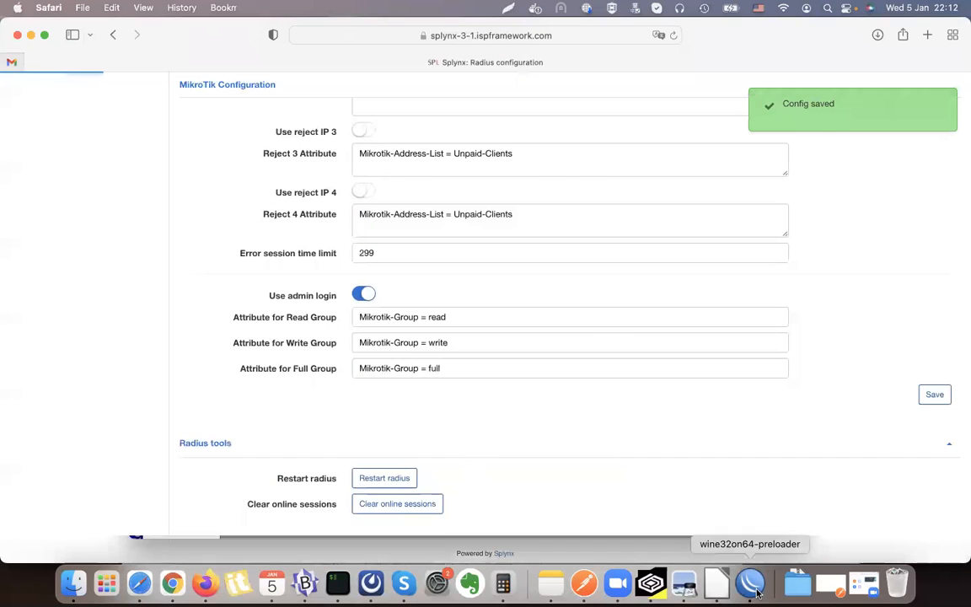
- Switch to WinBox and remove the ppp1 active connection to force a new login
click(750, 583)
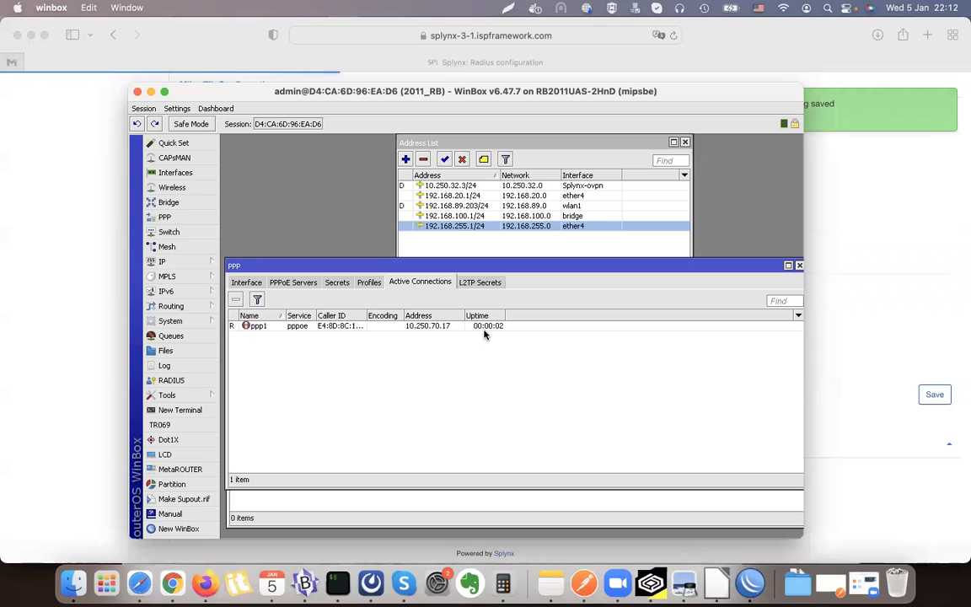
click(435, 326)
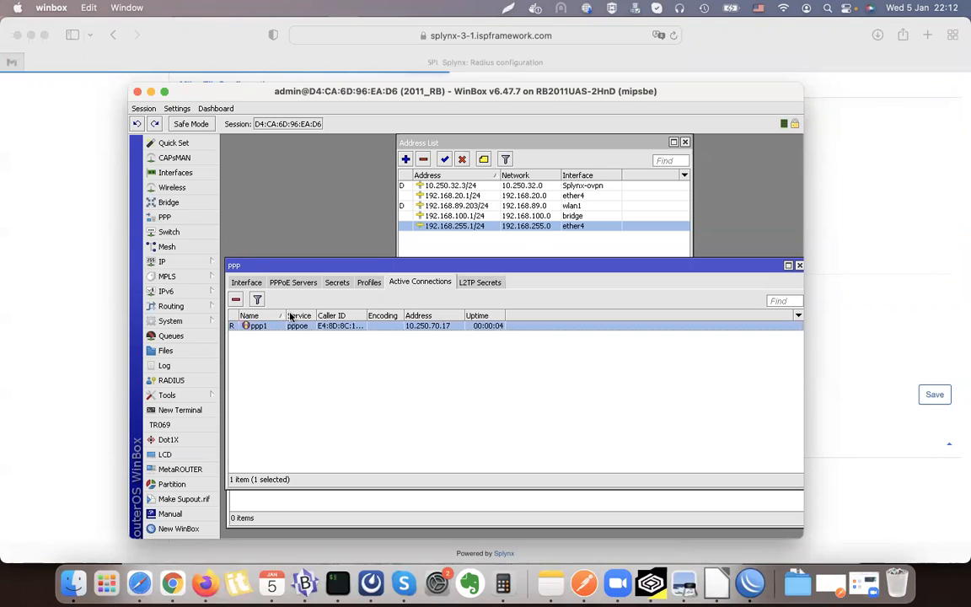
click(237, 300)
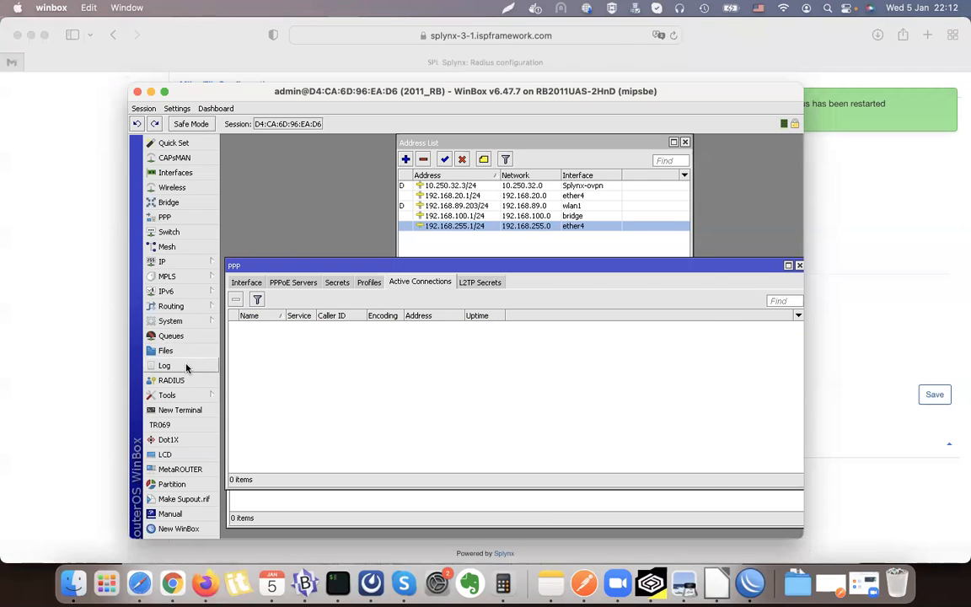
- Check the router's log for the outcome of the ppp1 reconnection attempts
click(165, 365)
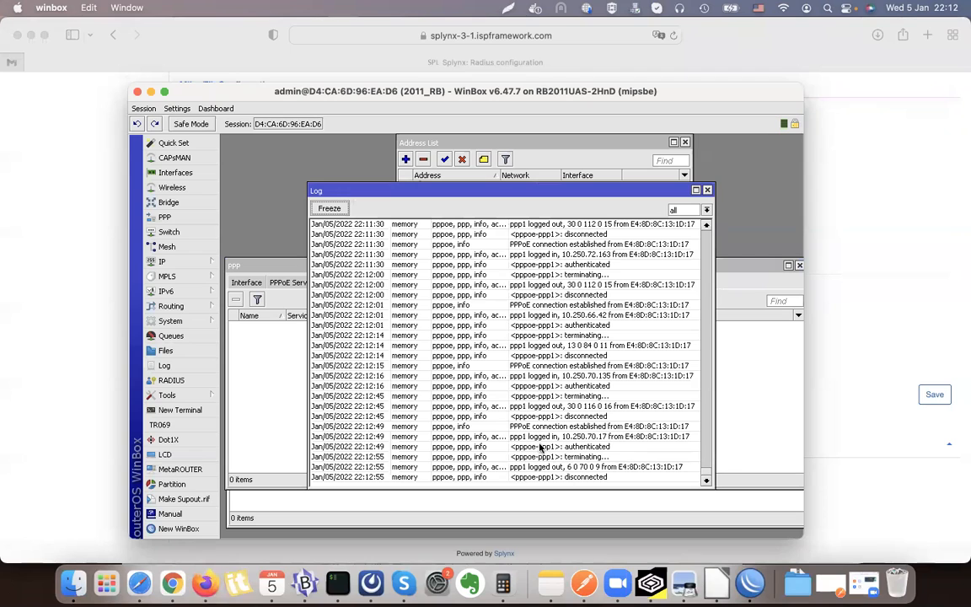
click(171, 321)
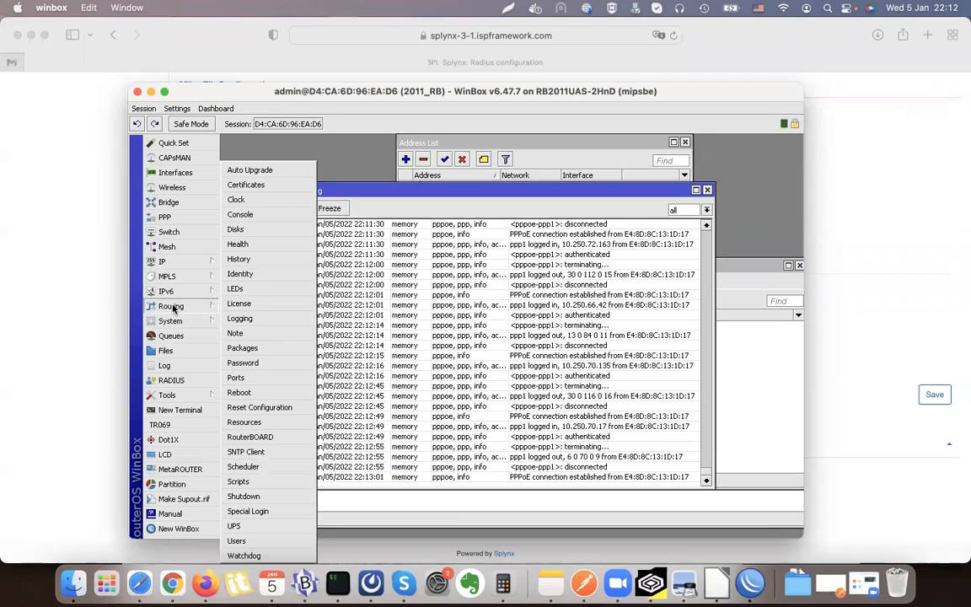
click(245, 318)
click(592, 480)
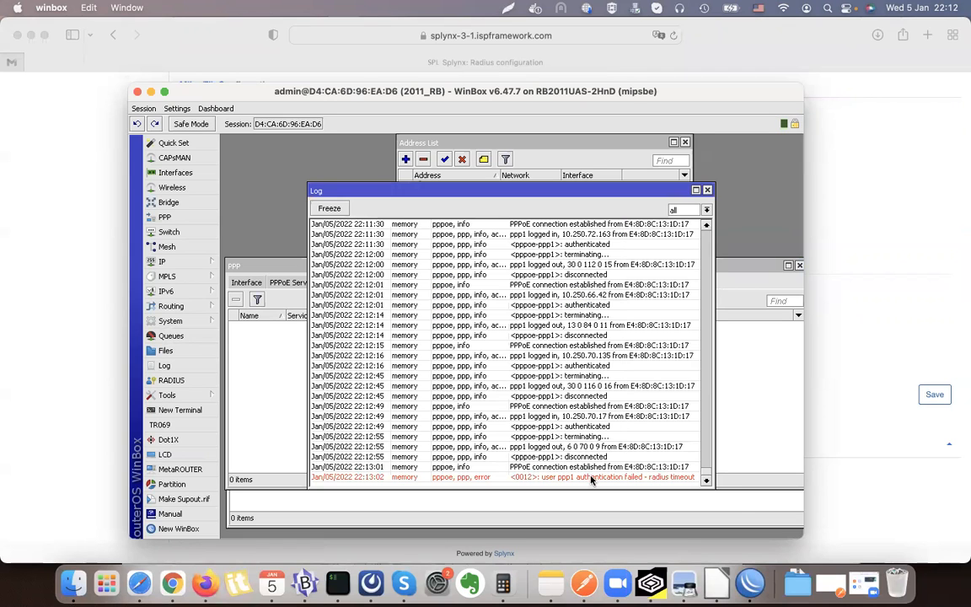
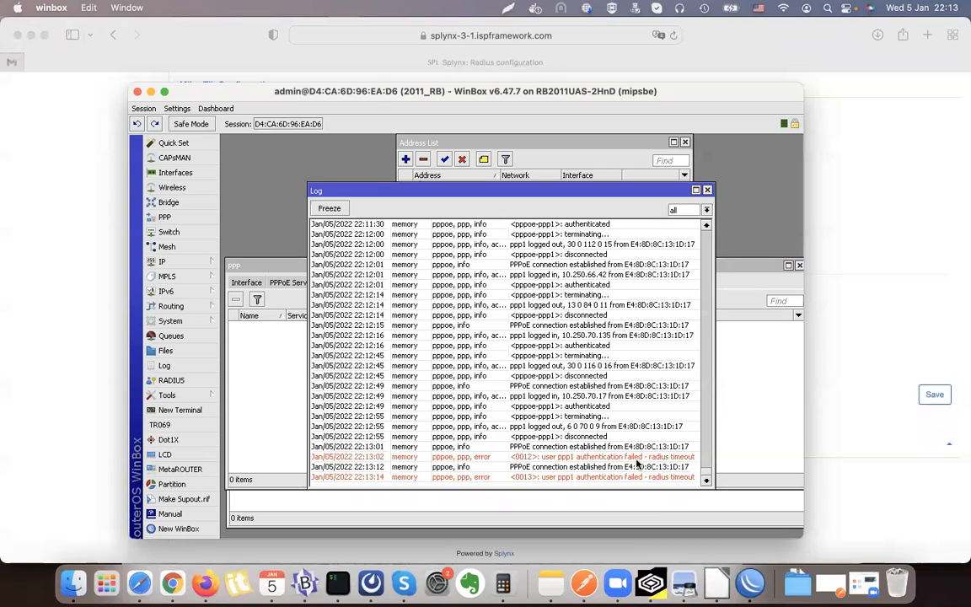
- Switch back to Splynx and view the radius/short log from the administration log files
click(26, 392)
scroll(201, 398, up, 10)
scroll(201, 399, up, 10)
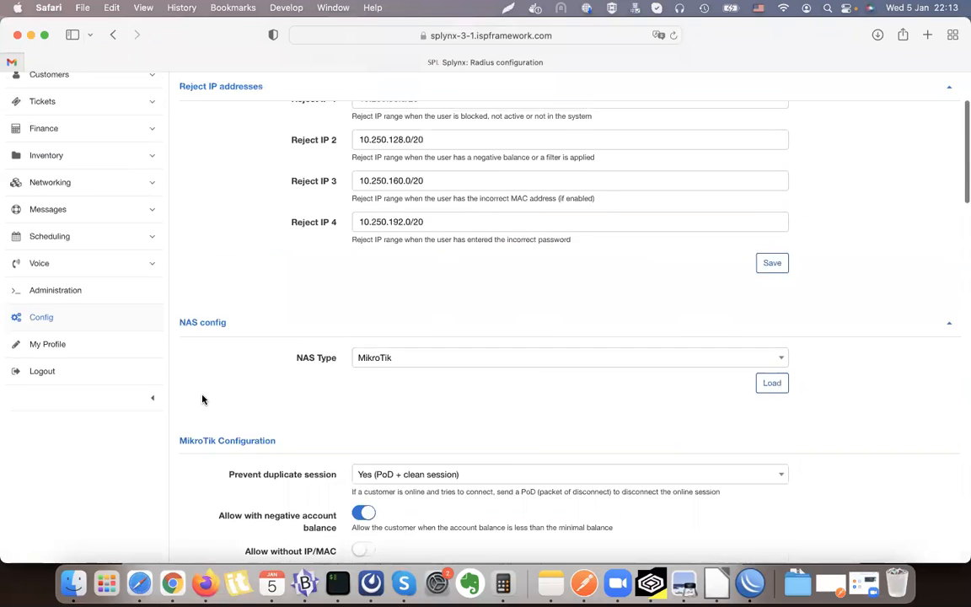
click(56, 421)
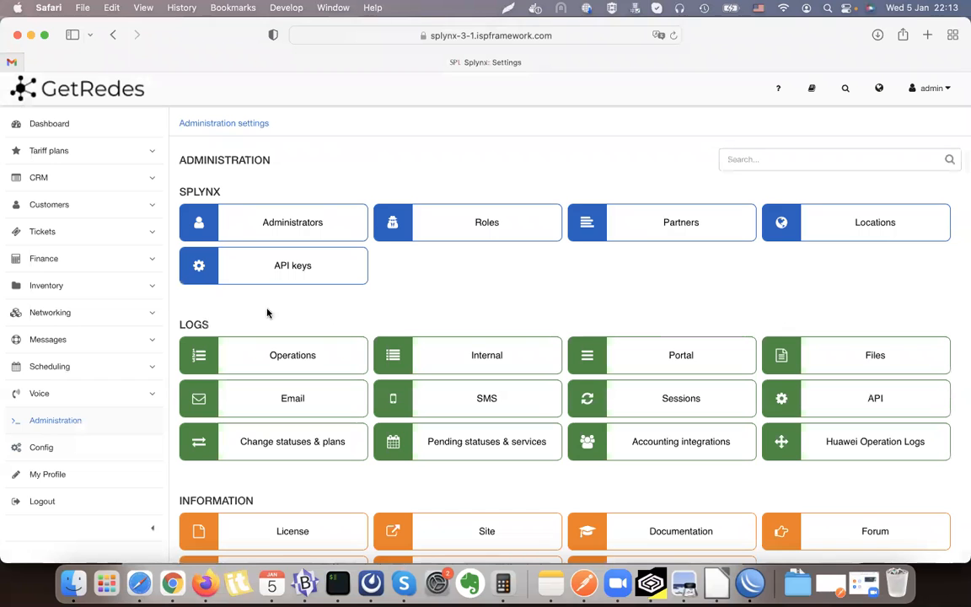
click(883, 365)
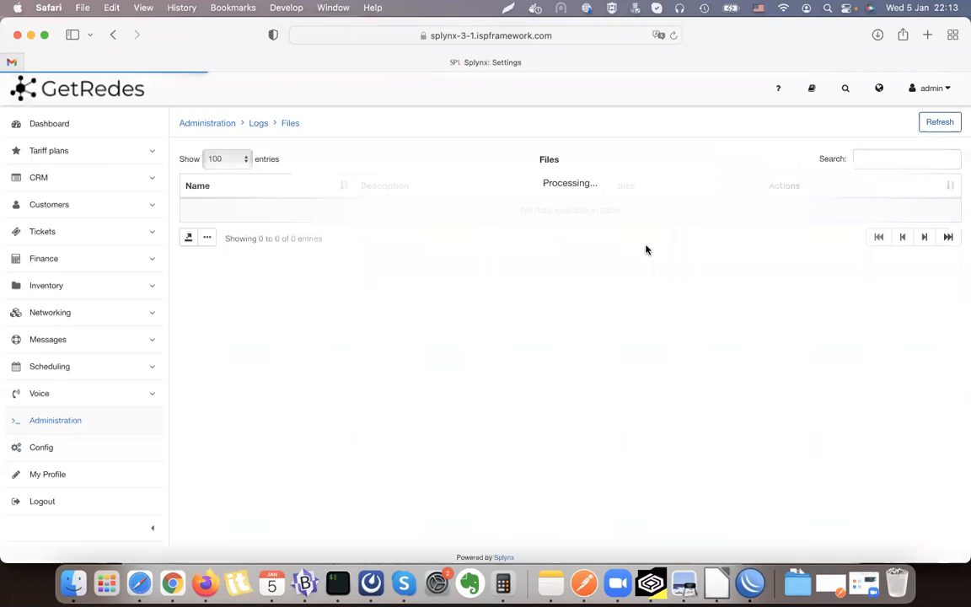
scroll(381, 232, down, 10)
scroll(380, 234, down, 15)
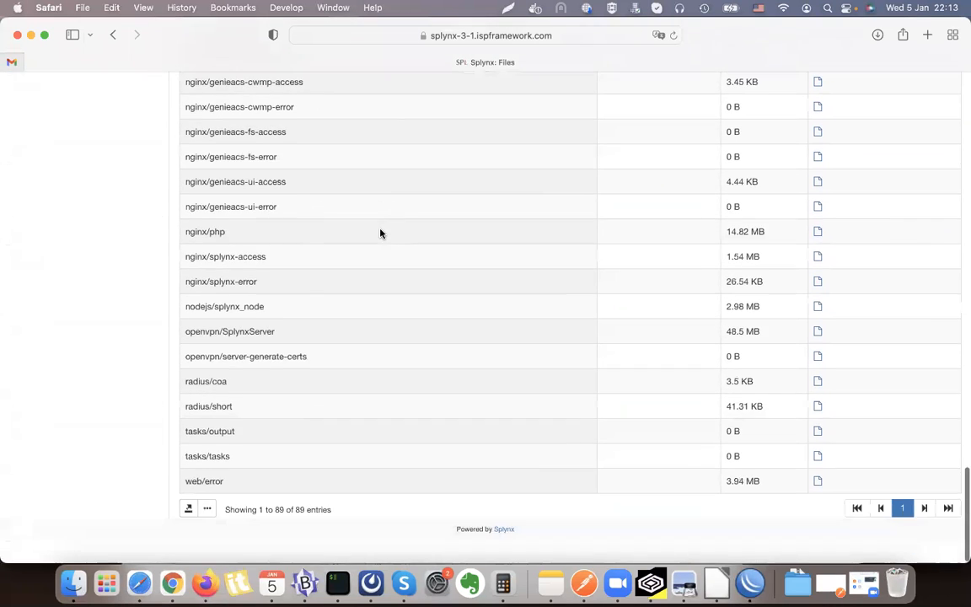
drag(186, 430, 308, 430)
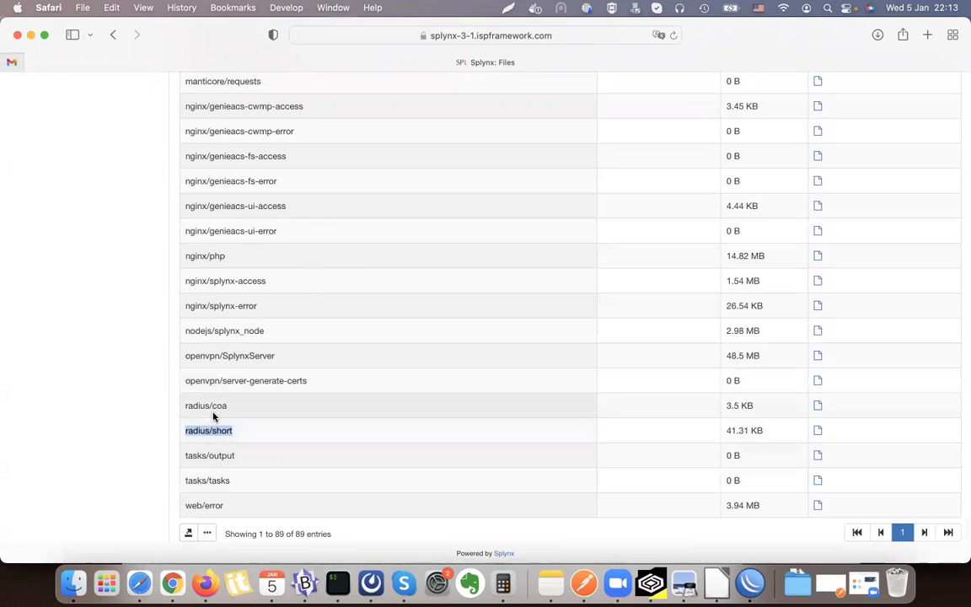
click(752, 431)
click(819, 430)
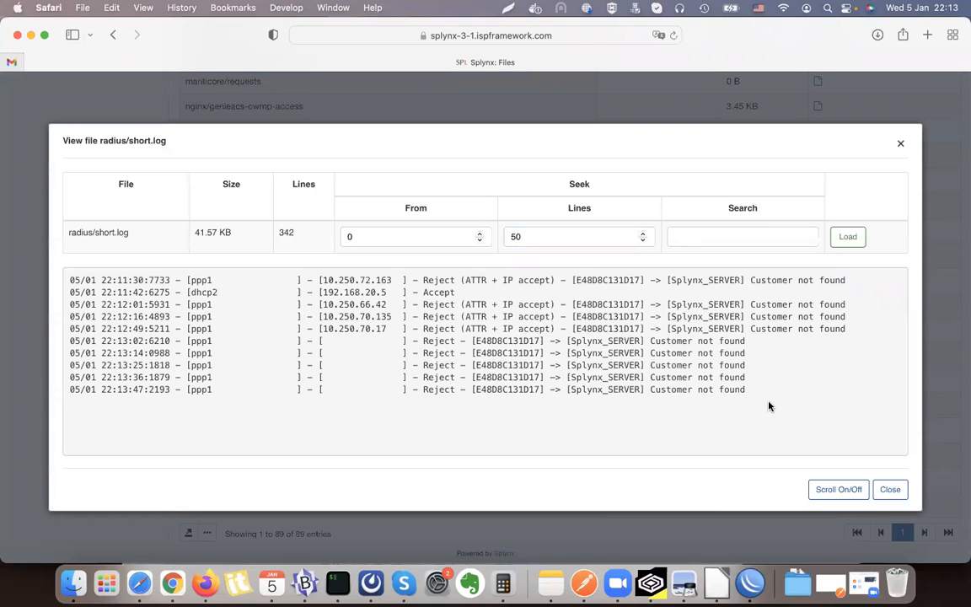
- Compare the latest ppp1 reject entries in radius/short.log with the earlier ones and close the log
drag(460, 385, 453, 384)
triple_click(112, 385)
double_click(180, 344)
click(180, 344)
triple_click(720, 353)
click(652, 383)
triple_click(651, 383)
triple_click(651, 377)
click(573, 353)
triple_click(573, 353)
click(557, 344)
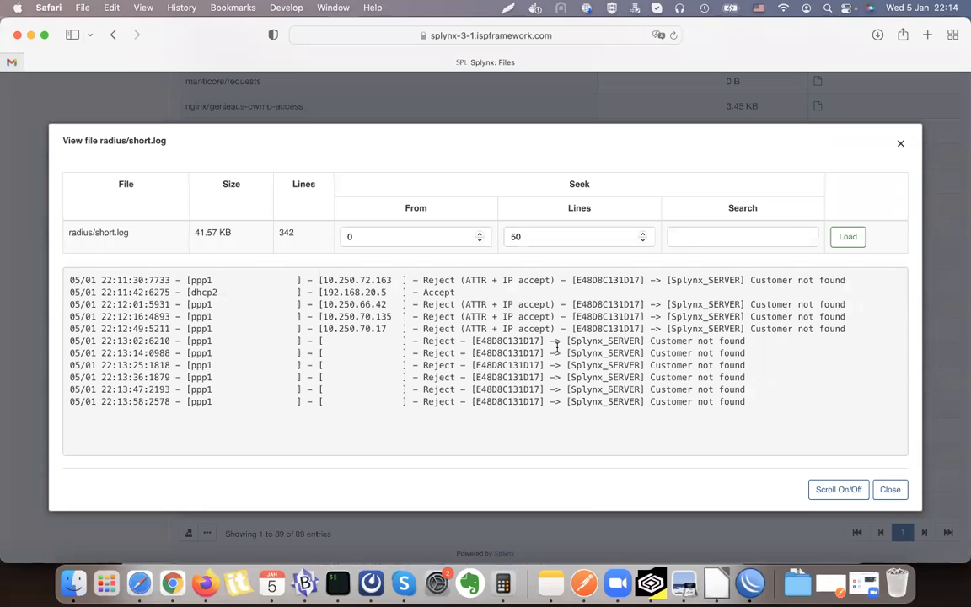
click(890, 490)
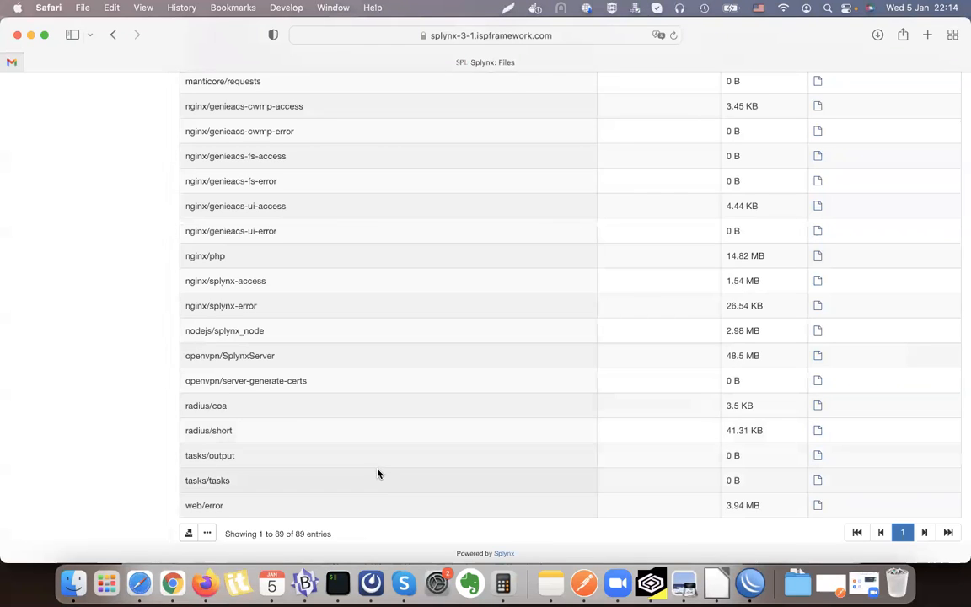
- Enable debug in the Radius extended configuration and set the debug level to 10
scroll(378, 387, up, 10)
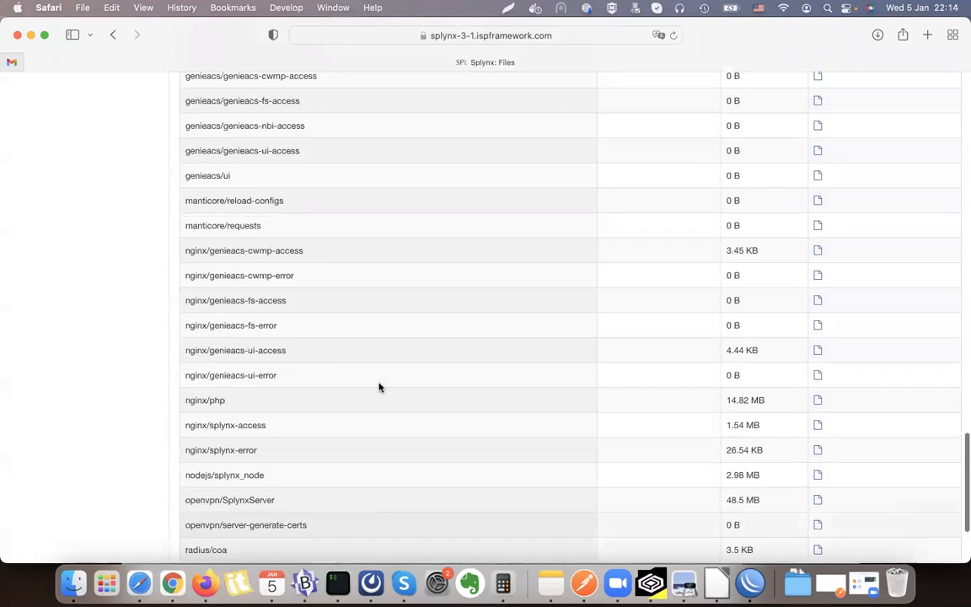
scroll(379, 387, up, 5)
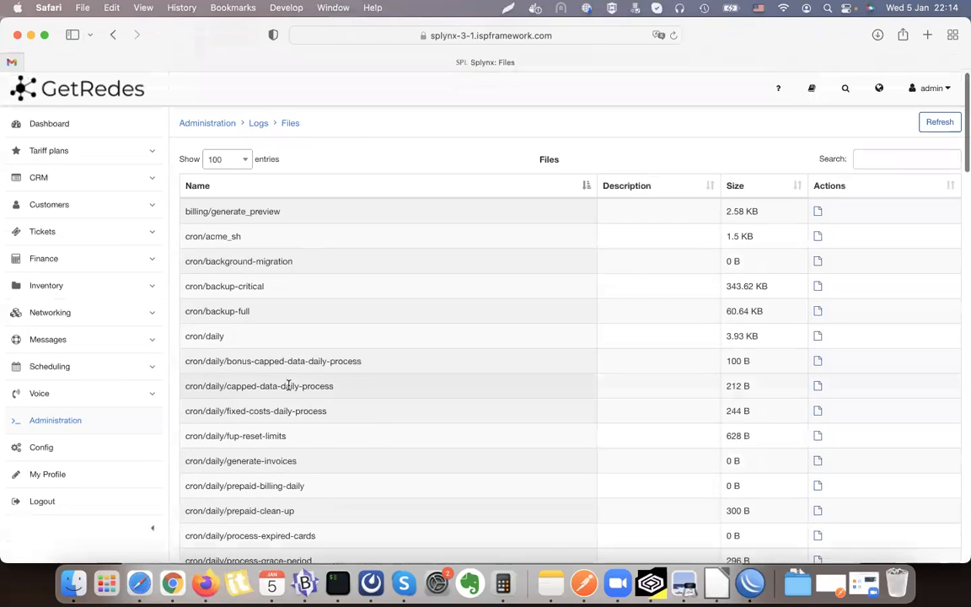
click(42, 447)
click(506, 235)
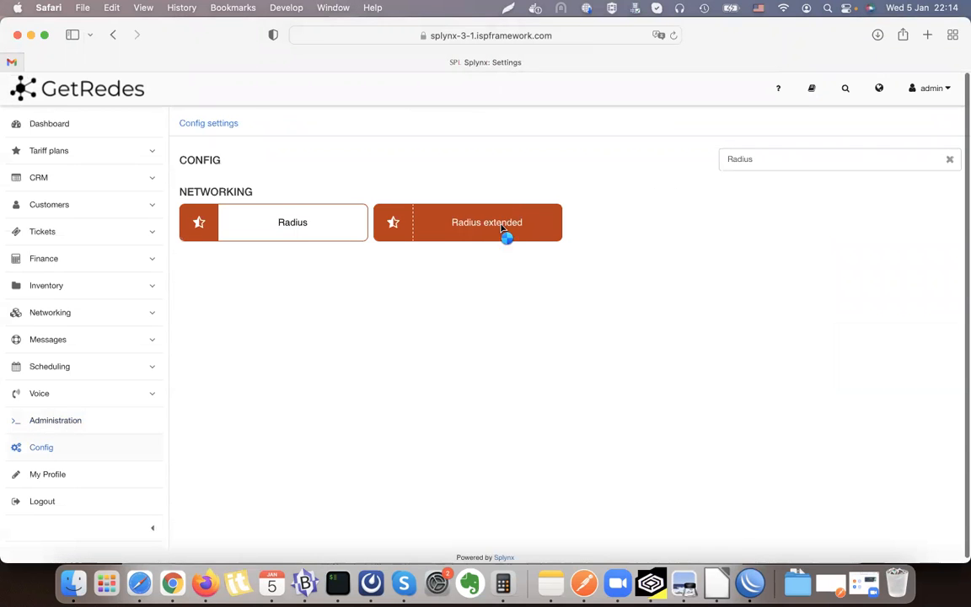
click(363, 398)
click(375, 427)
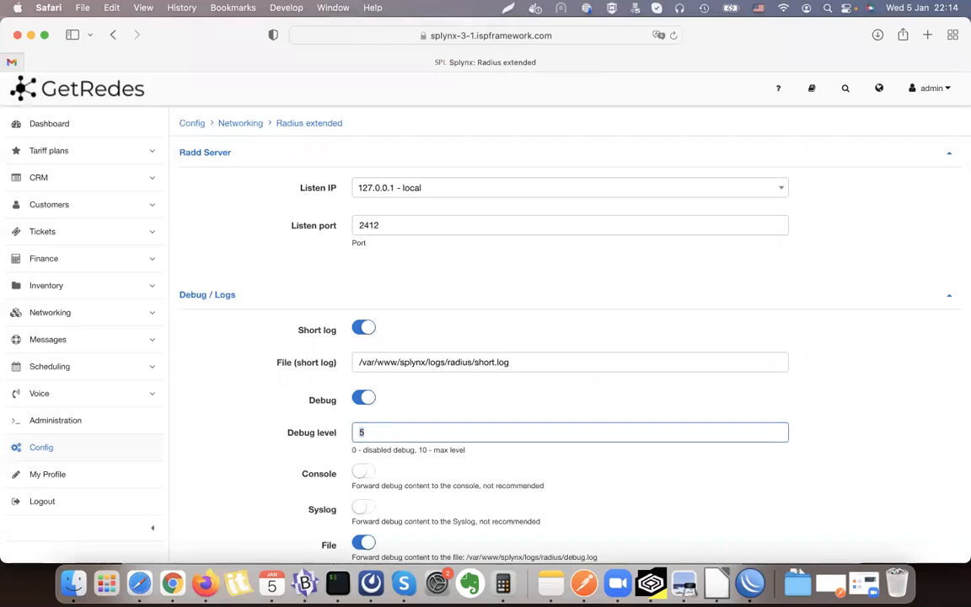
click(528, 461)
- Save the Radius extended settings and restart the Radius service
scroll(544, 453, down, 10)
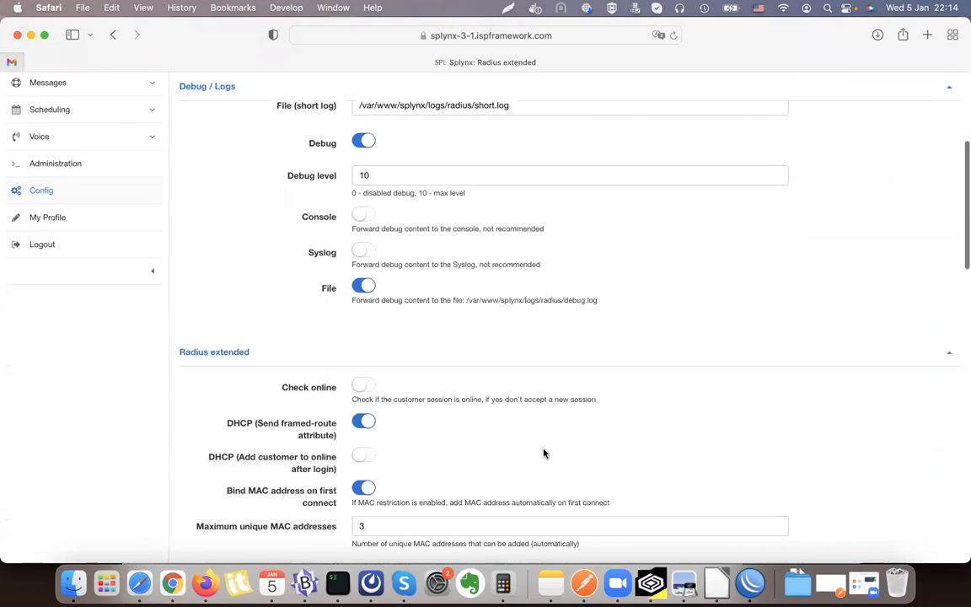
scroll(543, 454, down, 3)
scroll(544, 453, down, 5)
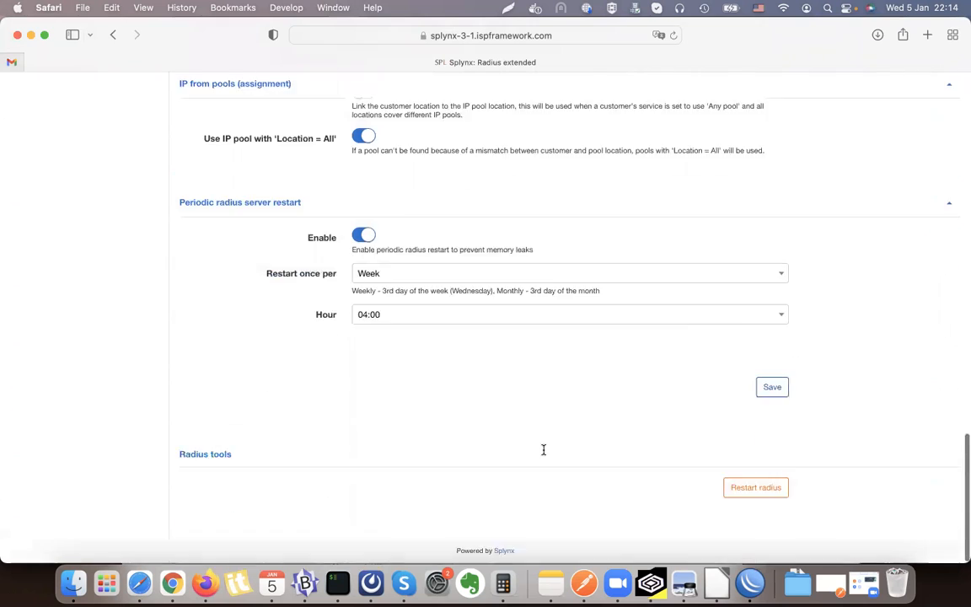
click(772, 391)
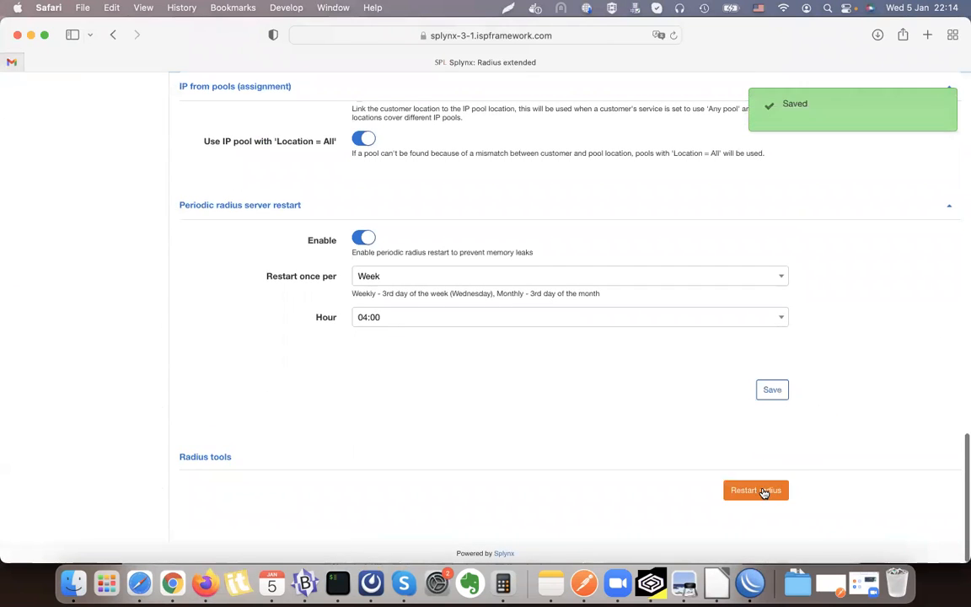
click(761, 491)
click(606, 312)
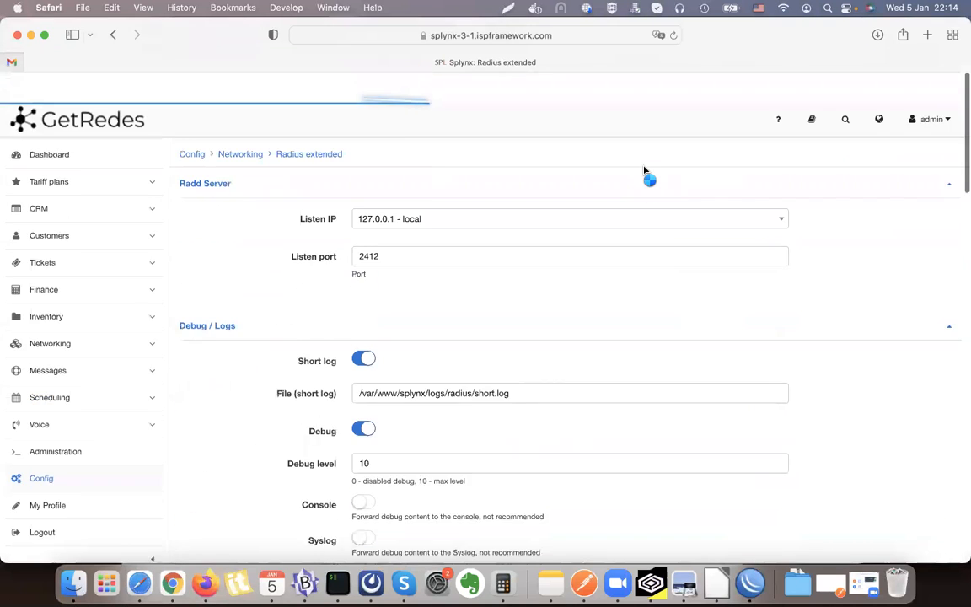
- View the radius/debug log file and examine how the ppp1 authorization is processed
click(74, 428)
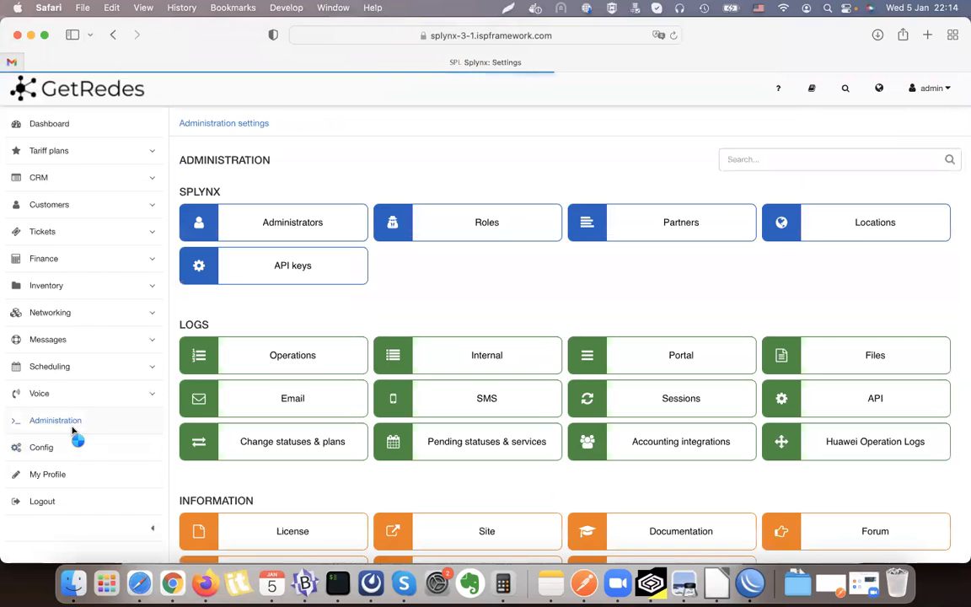
click(838, 357)
scroll(498, 310, down, 10)
scroll(498, 311, down, 20)
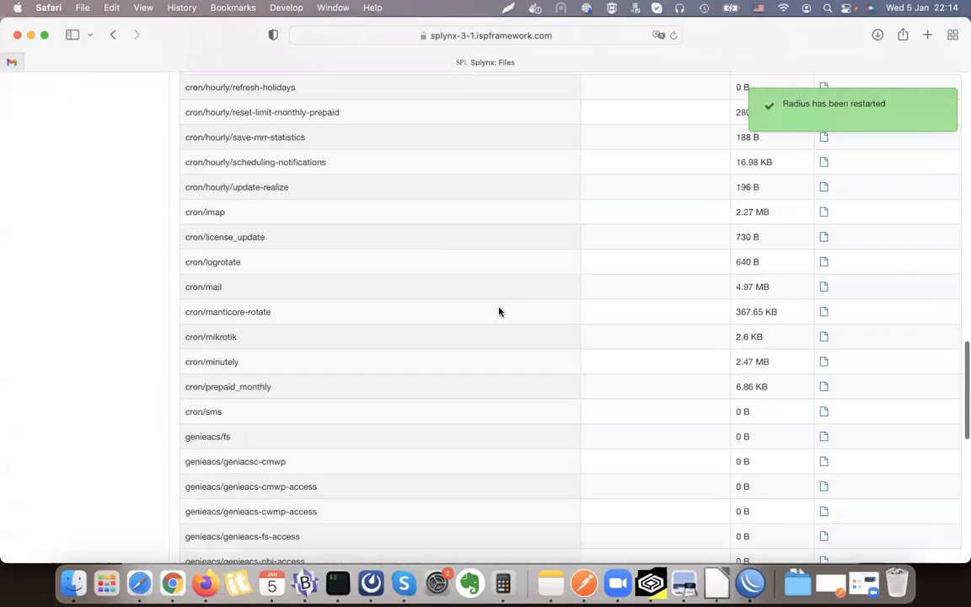
drag(182, 405, 235, 405)
click(826, 408)
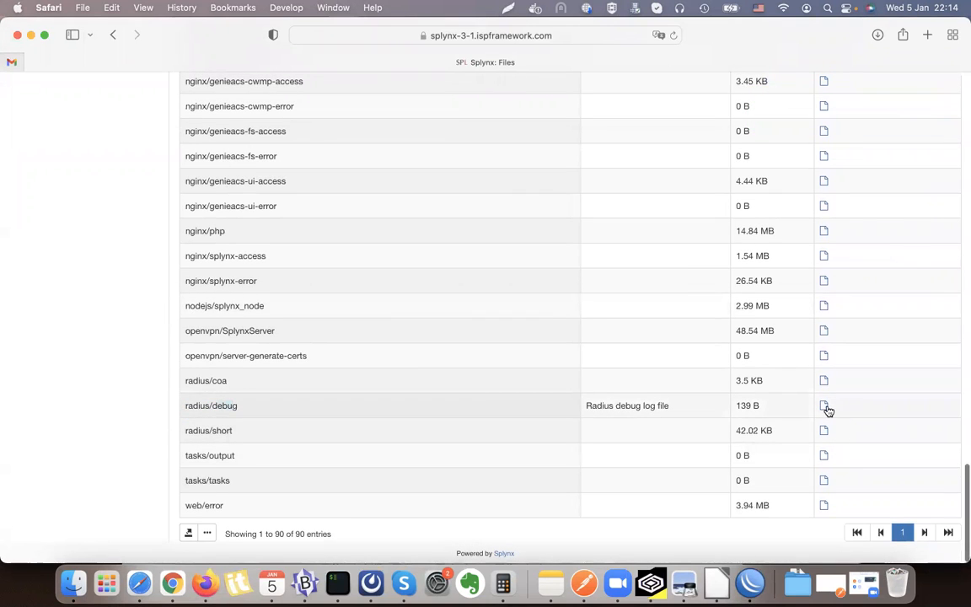
click(824, 408)
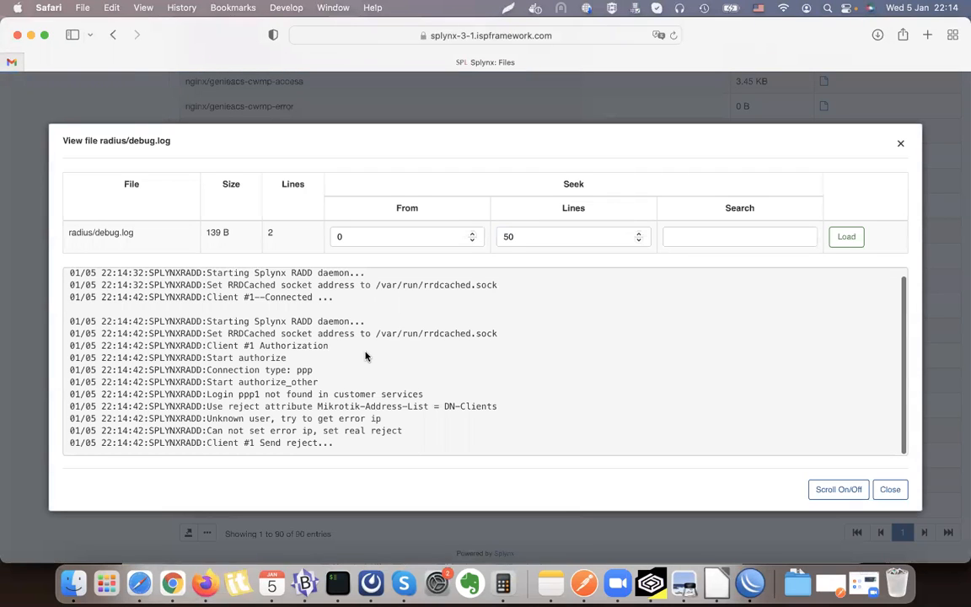
- Examine the error IP and reject lines ending radius/debug.log, close the file, and check the router log in WinBox for ppp1 attempts
drag(403, 423, 129, 418)
triple_click(227, 403)
click(222, 421)
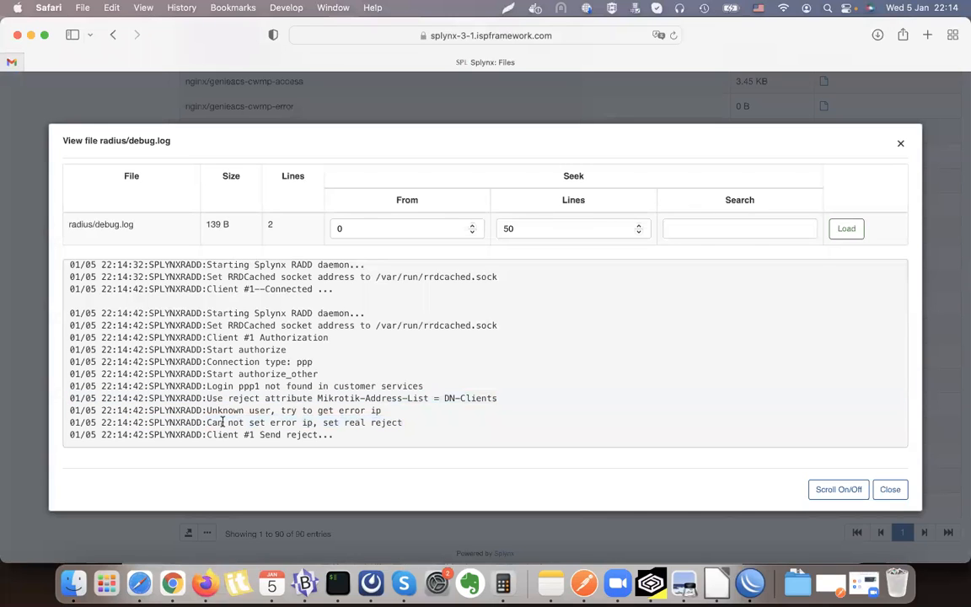
triple_click(230, 409)
drag(207, 422, 423, 422)
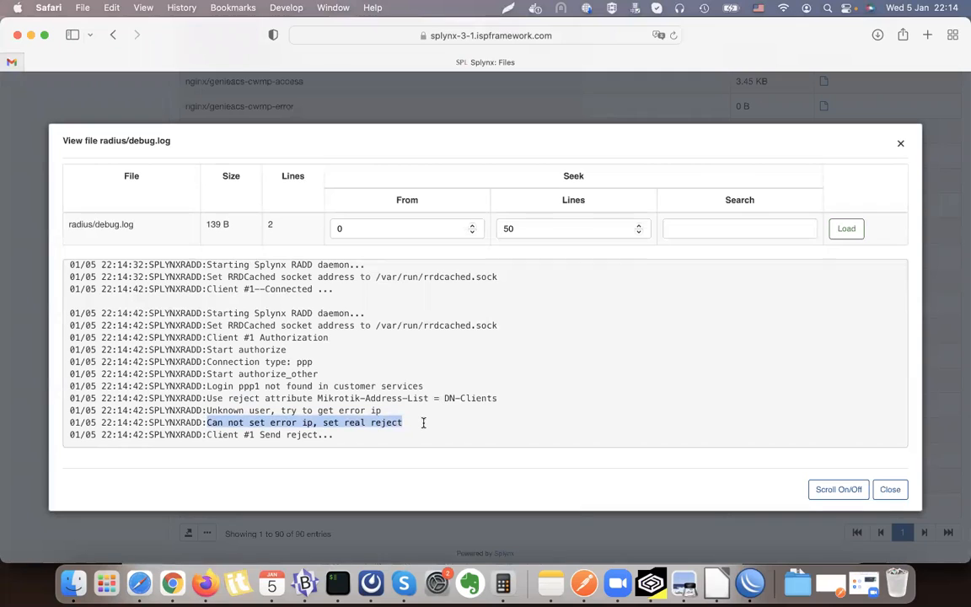
click(890, 489)
click(751, 583)
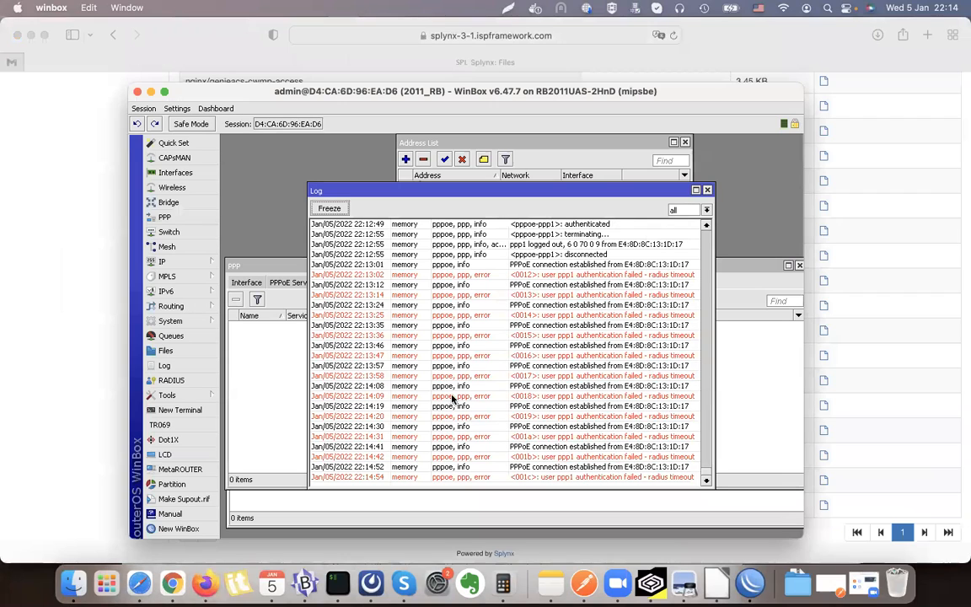
click(35, 377)
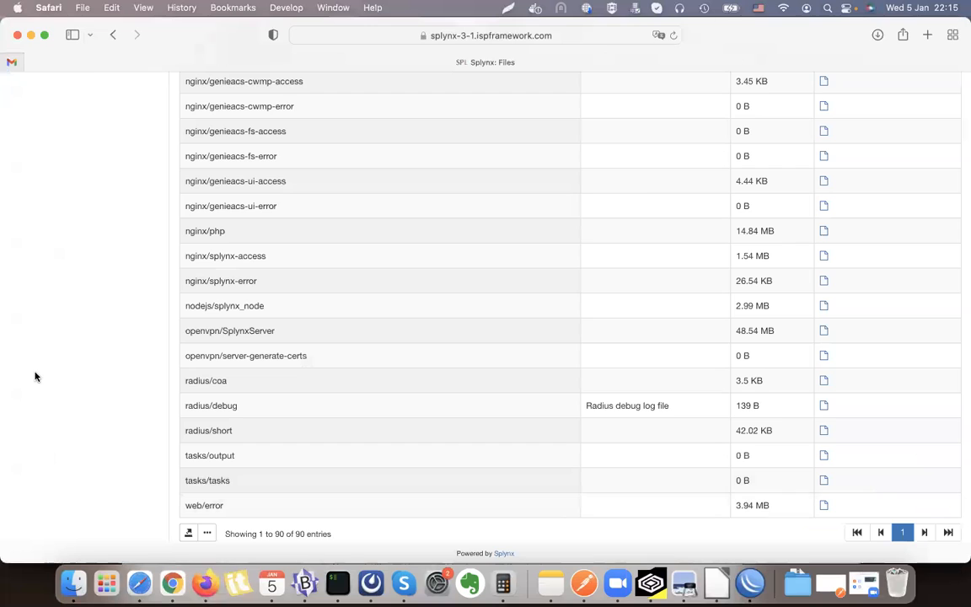
- Open the Splynx Radius configuration and enable Use reject IP 0 in the MikroTik configuration
scroll(328, 395, up, 10)
scroll(329, 395, up, 5)
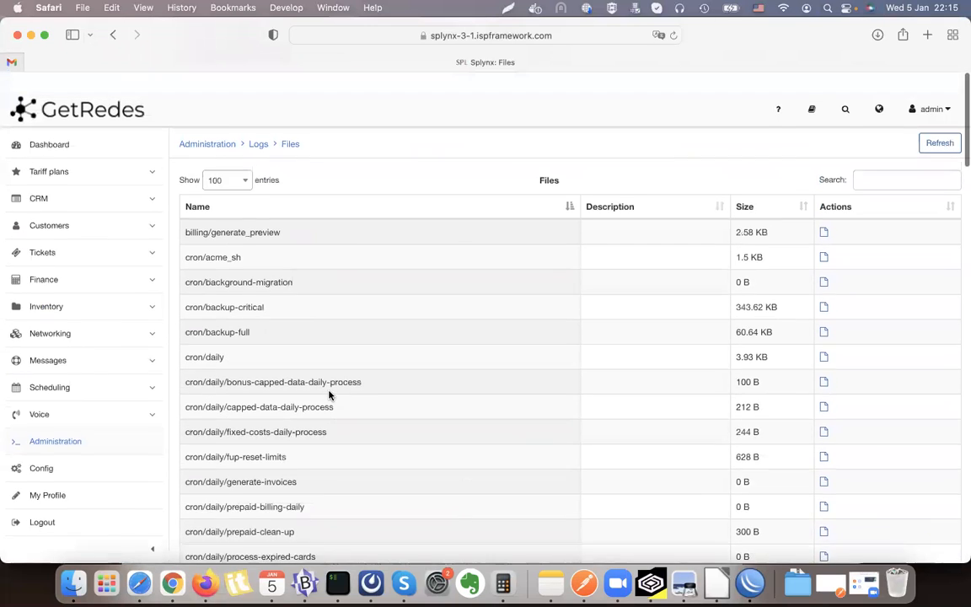
click(51, 449)
click(309, 232)
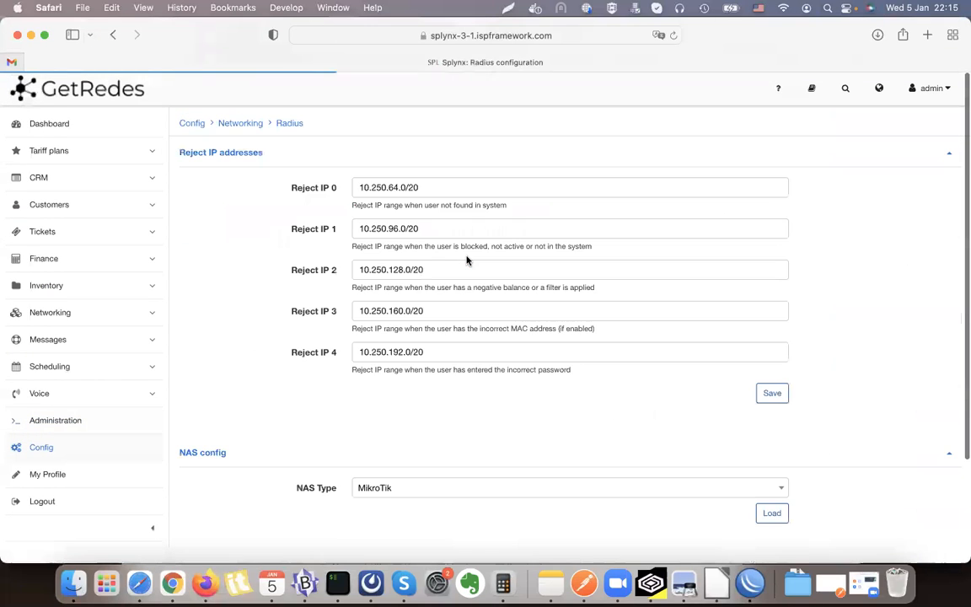
scroll(810, 453, down, 20)
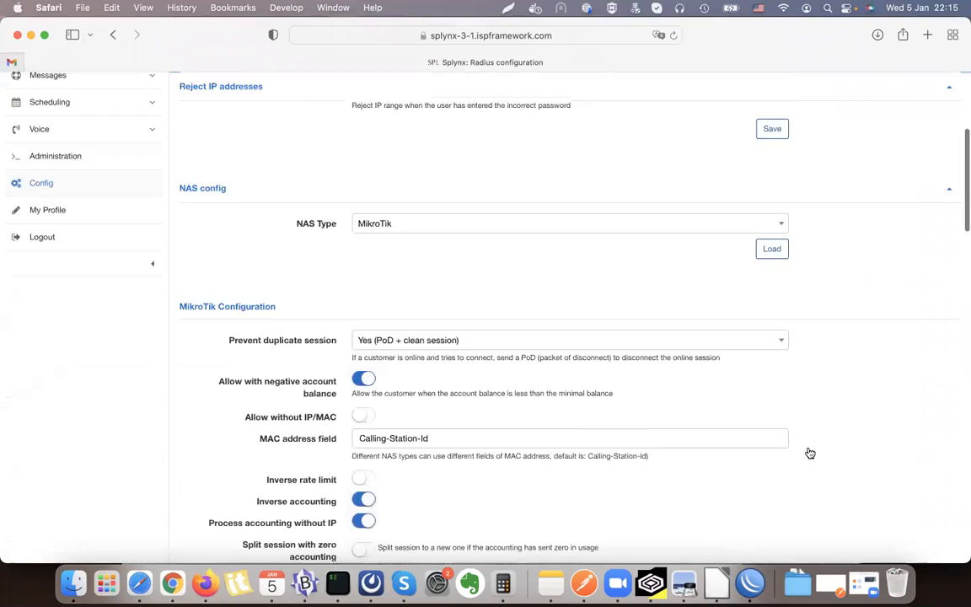
scroll(801, 458, up, 3)
scroll(801, 458, up, 5)
click(411, 456)
click(364, 434)
drag(273, 433, 333, 433)
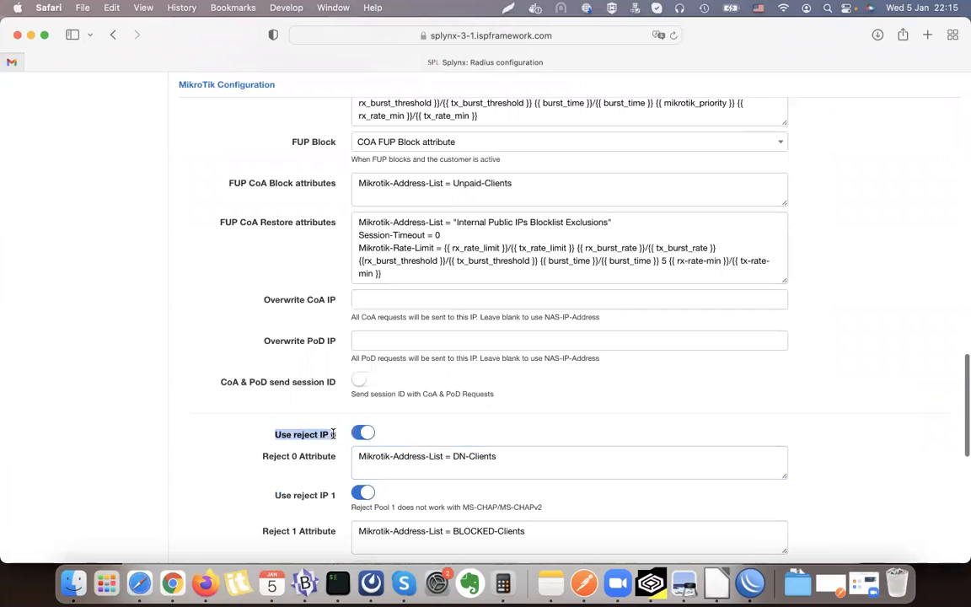
- Save the MikroTik Radius configuration and restart the Radius service, confirming the reload
scroll(332, 432, down, 10)
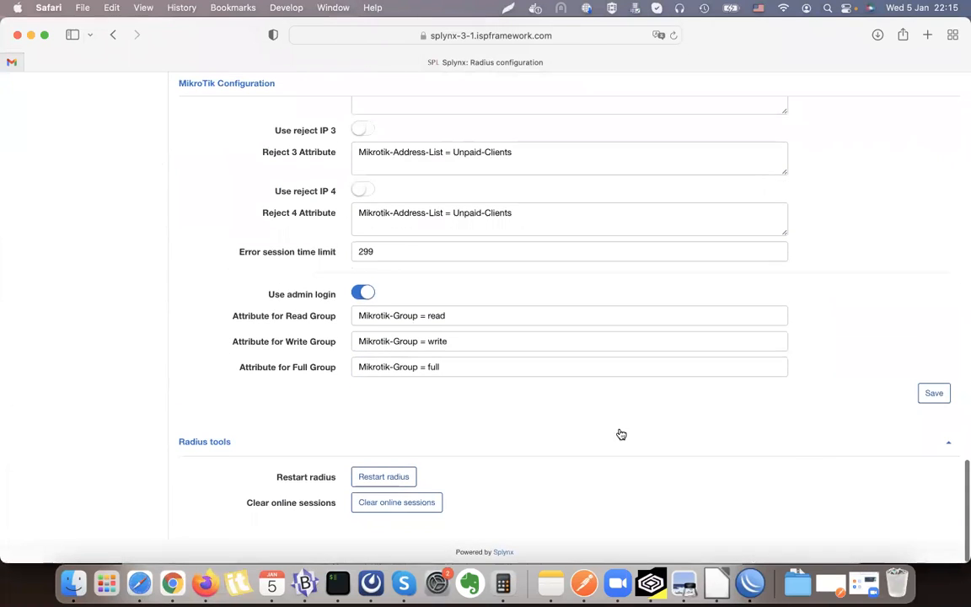
click(928, 399)
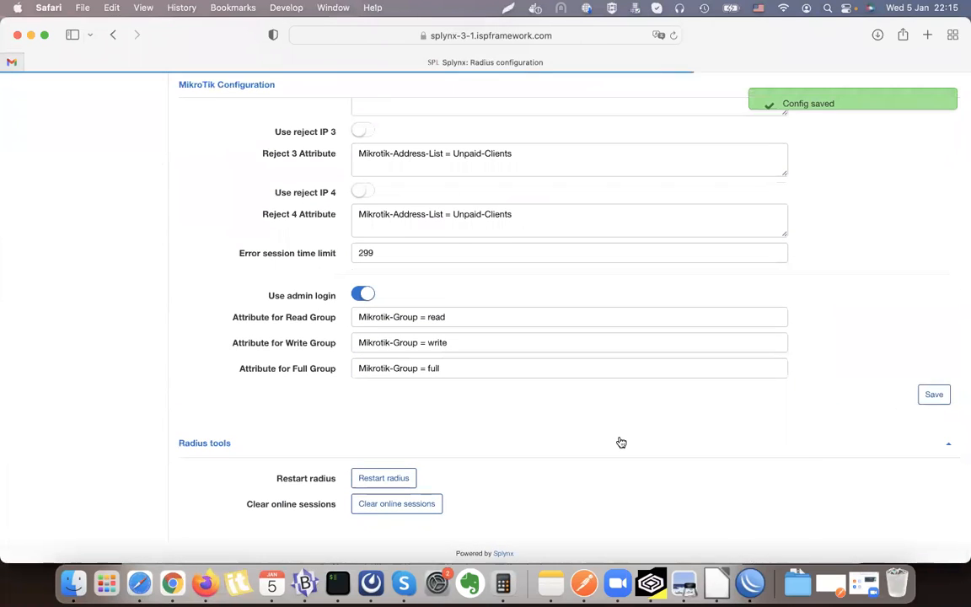
click(370, 479)
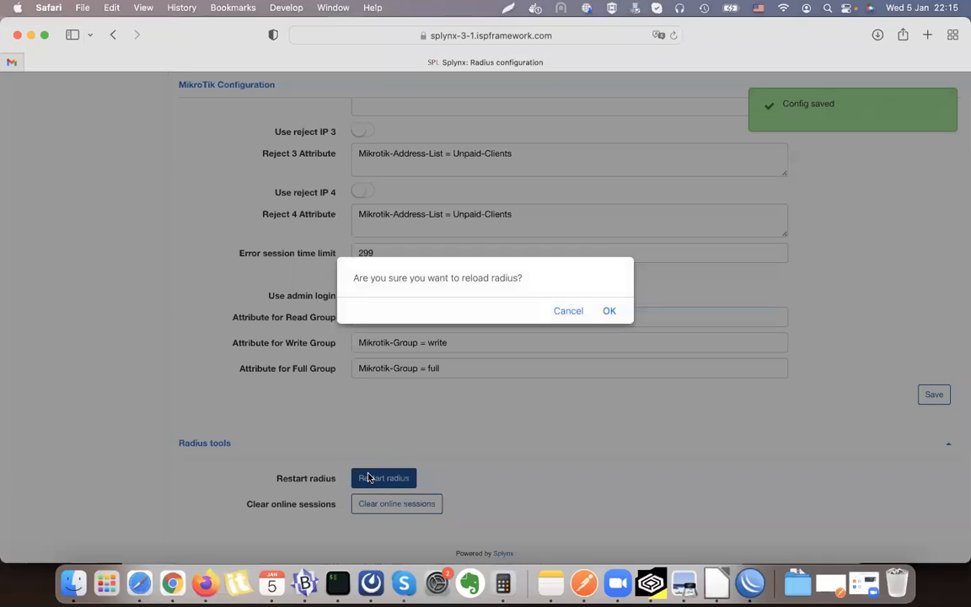
click(610, 311)
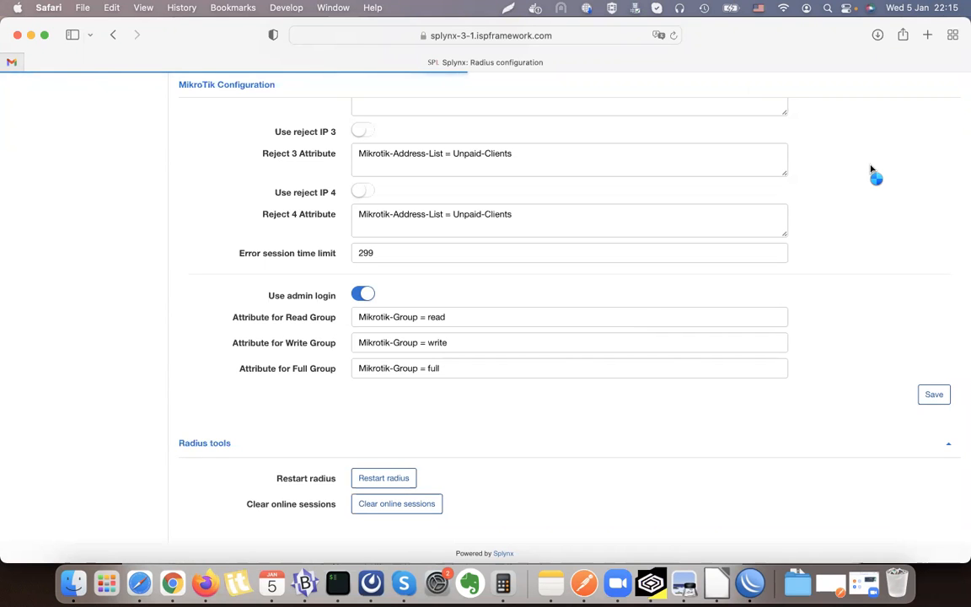
- Switch to WinBox to check the router log and PPP window for ppp1, and return to Splynx in Safari
scroll(872, 169, up, 20)
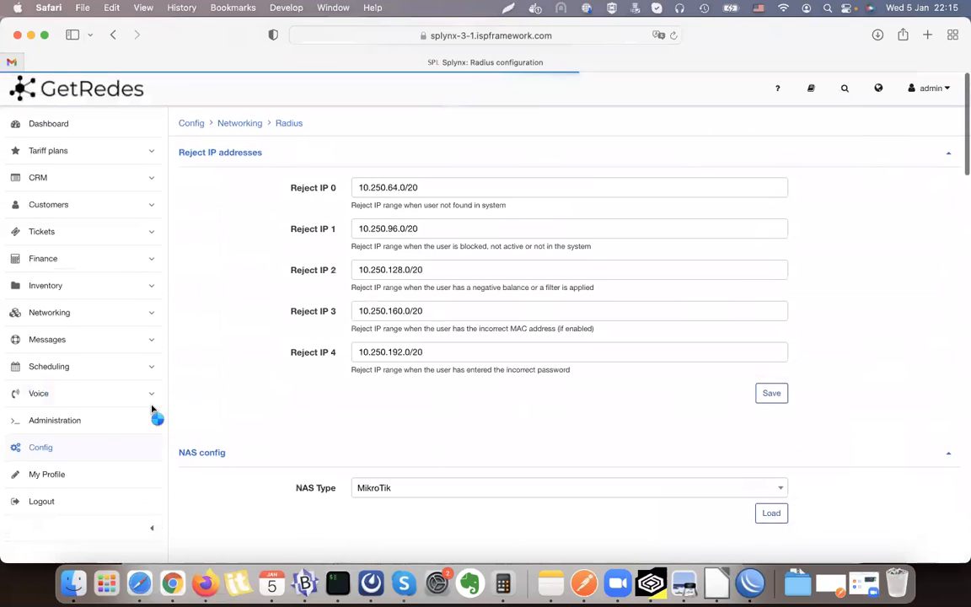
click(830, 583)
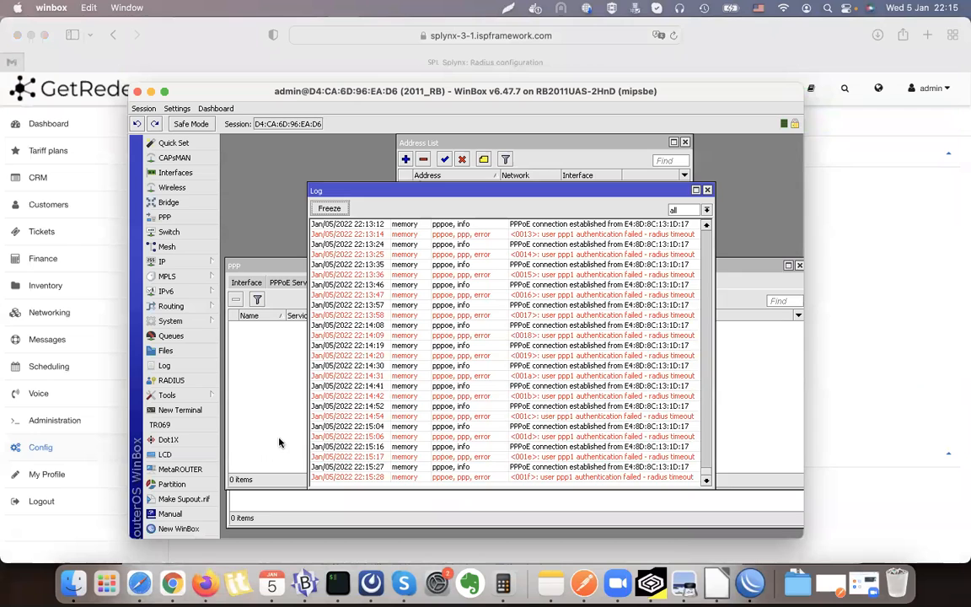
click(250, 385)
click(55, 451)
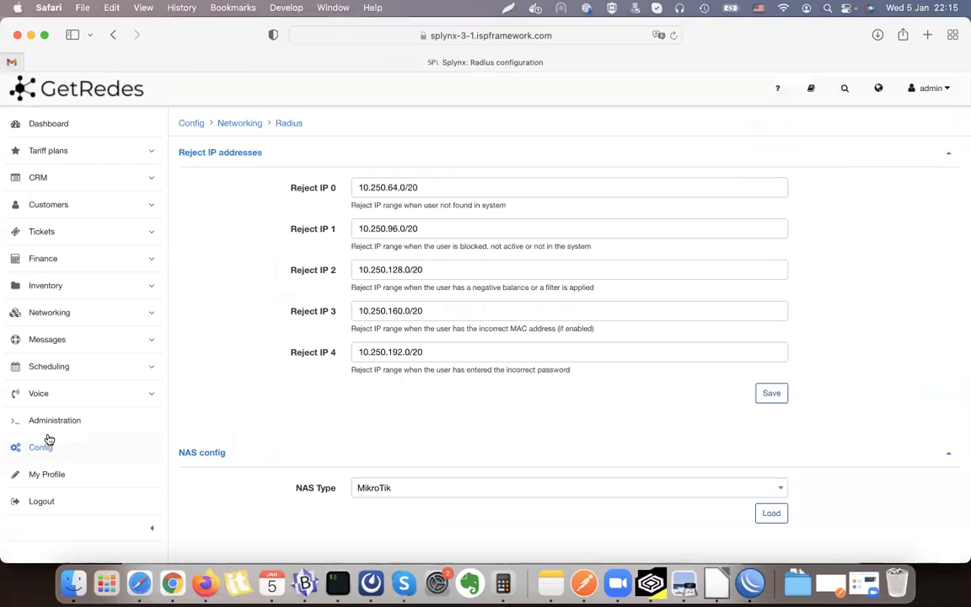
- Open the administration log files list and view the radius/short log
click(54, 420)
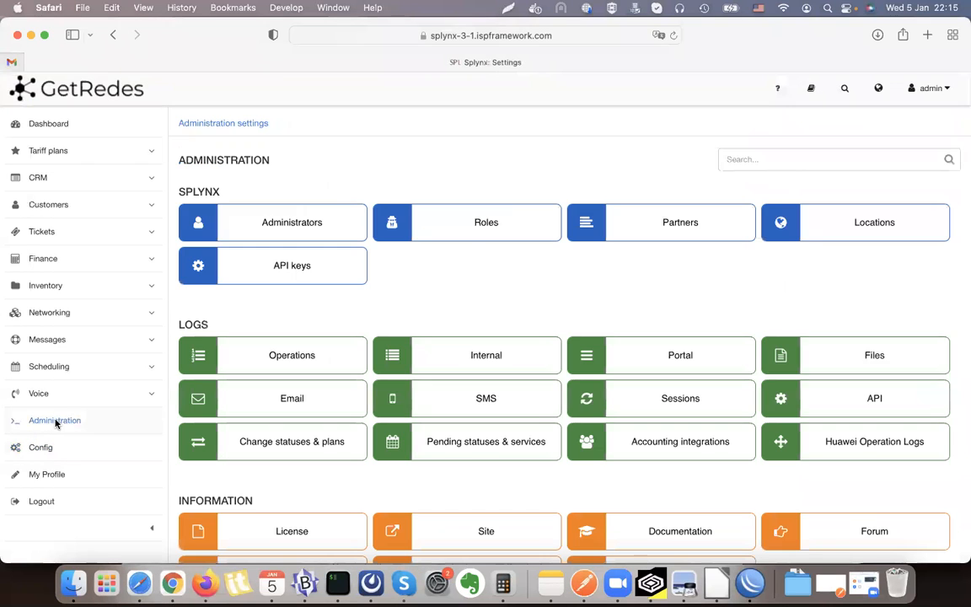
click(887, 355)
scroll(425, 277, down, 10)
scroll(424, 277, down, 3)
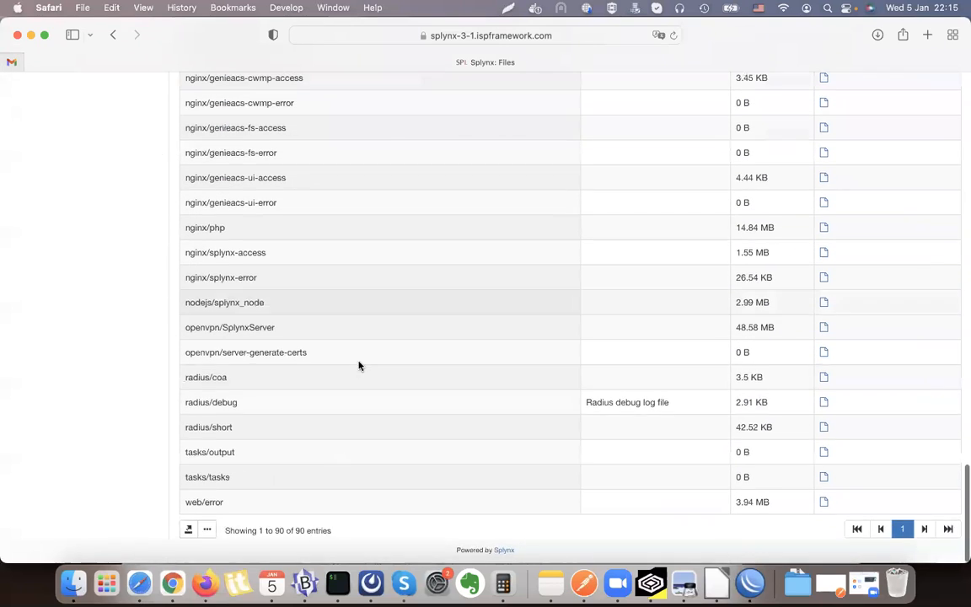
click(823, 430)
scroll(498, 284, down, 1)
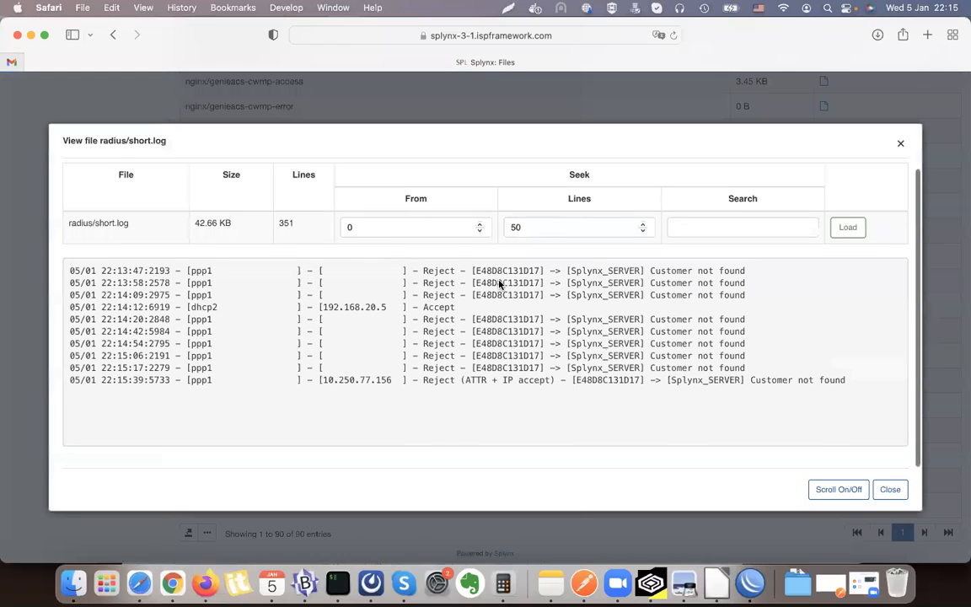
- Examine the reject type and assigned IP in the latest ppp1 entry of radius/short.log, and close the log
drag(428, 382, 554, 382)
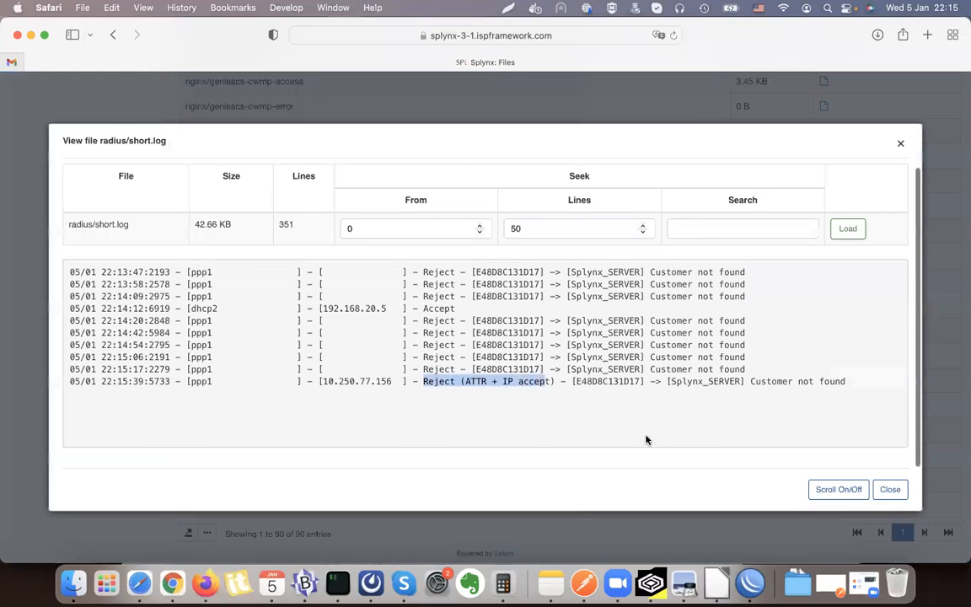
click(634, 401)
drag(462, 382, 550, 382)
click(549, 381)
triple_click(549, 381)
click(524, 380)
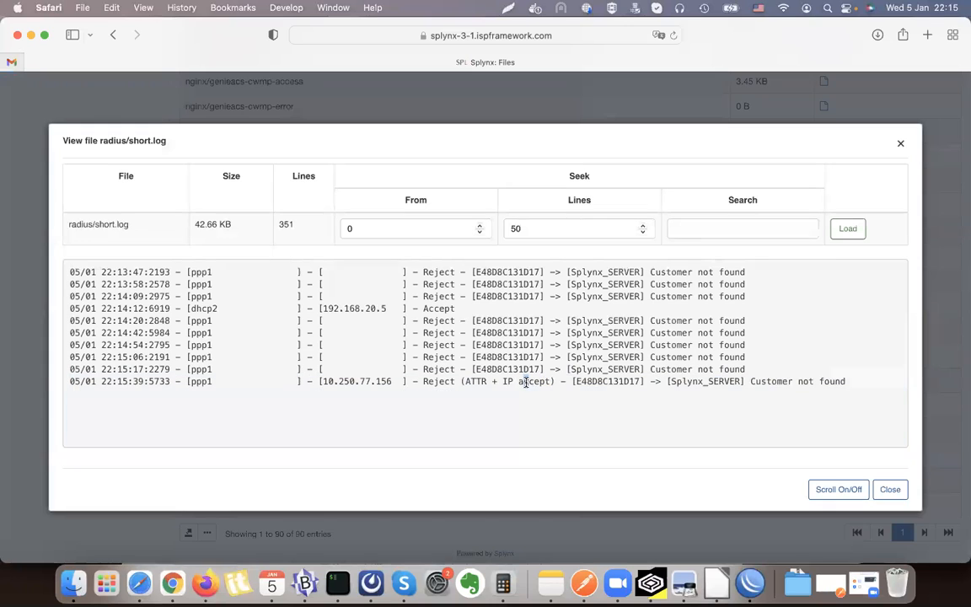
drag(395, 381, 321, 384)
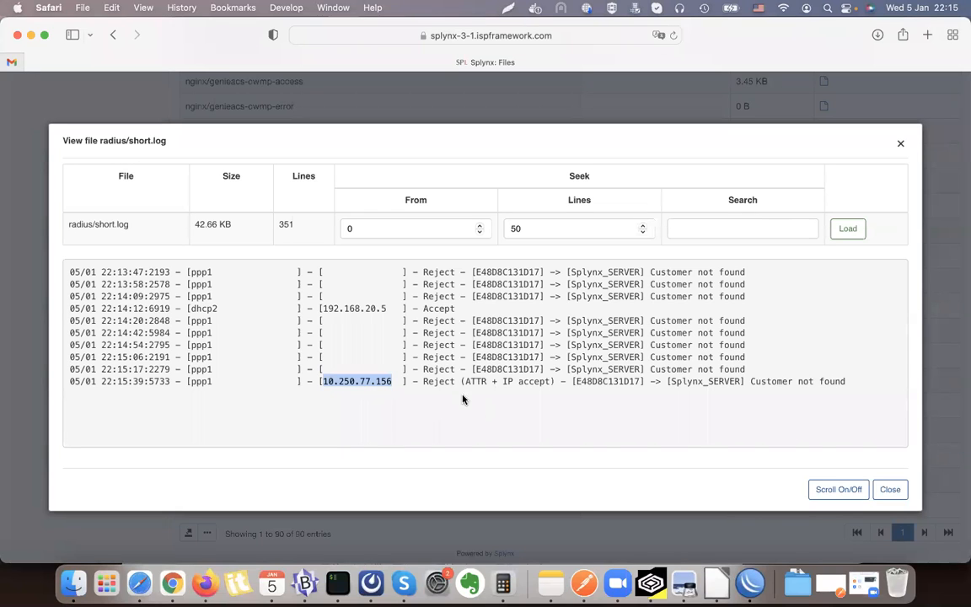
click(403, 390)
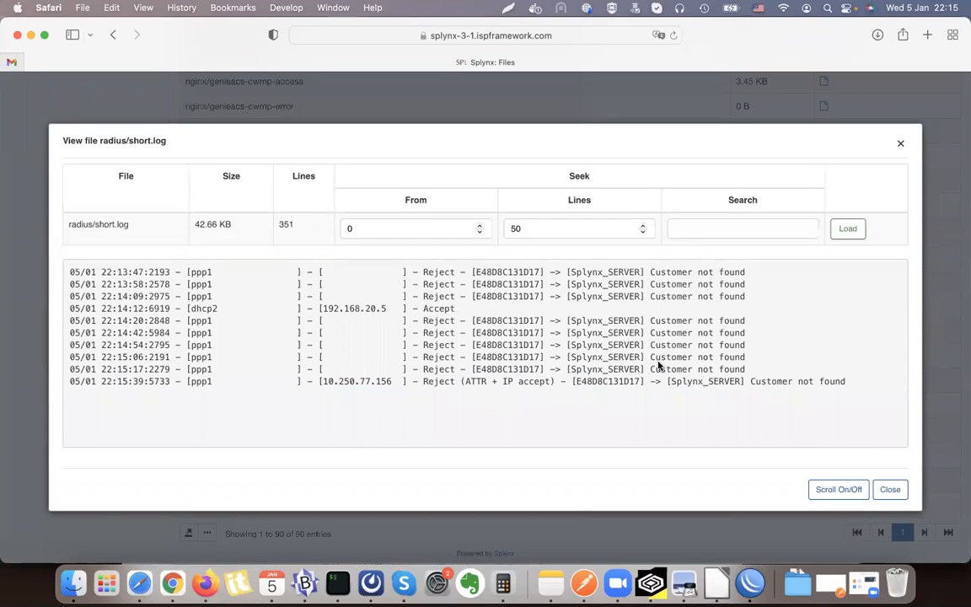
click(892, 490)
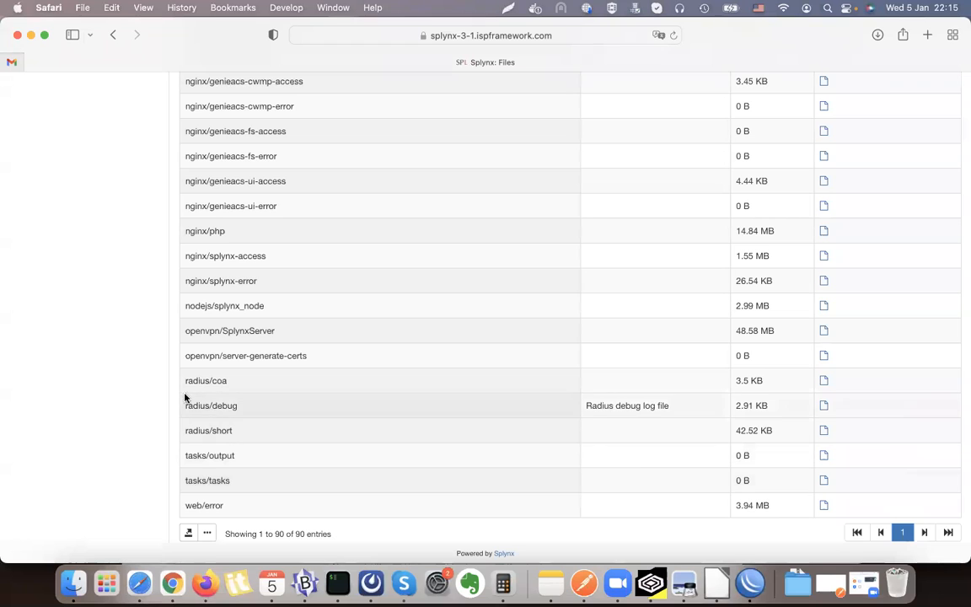
- View radius/debug.log, examine the error IP assignment and accounting lines for ppp1, and close the log
click(823, 406)
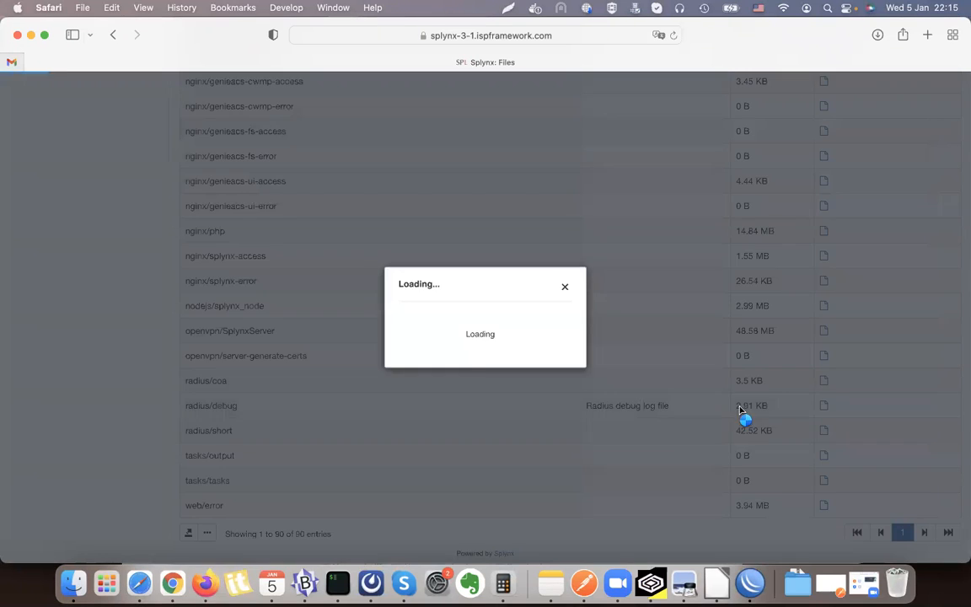
drag(457, 392, 50, 377)
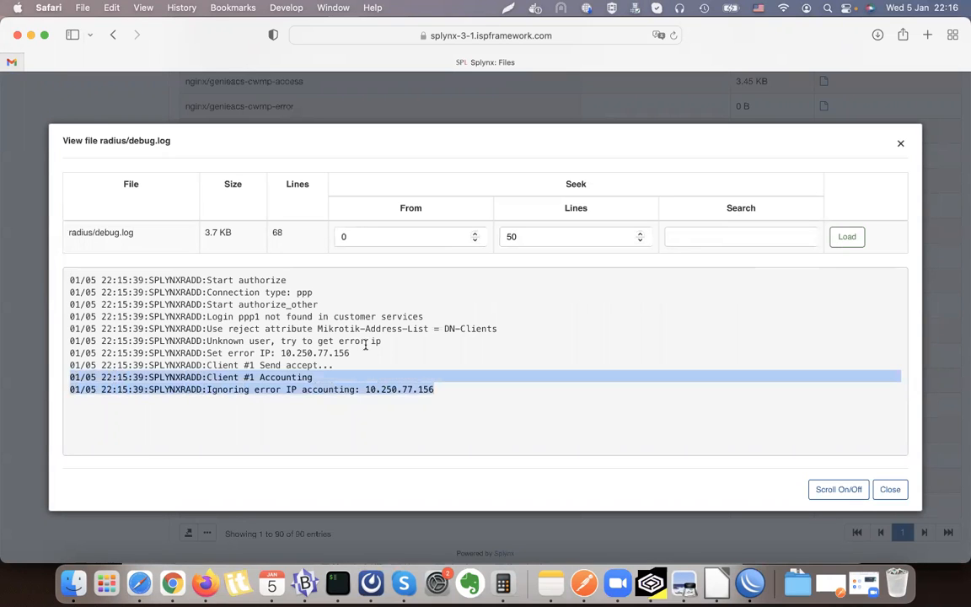
click(300, 353)
double_click(318, 352)
drag(344, 352, 264, 354)
double_click(316, 352)
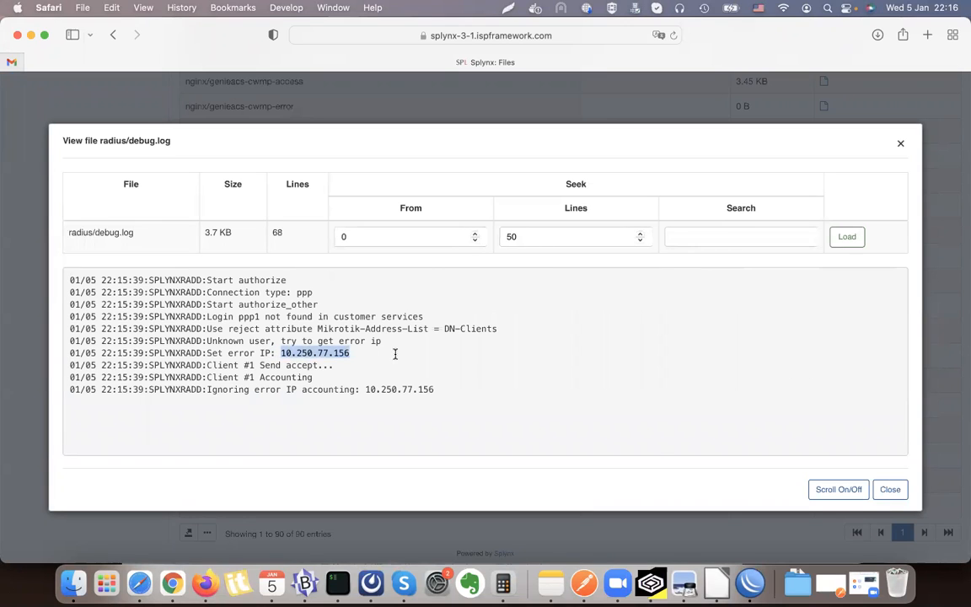
click(892, 491)
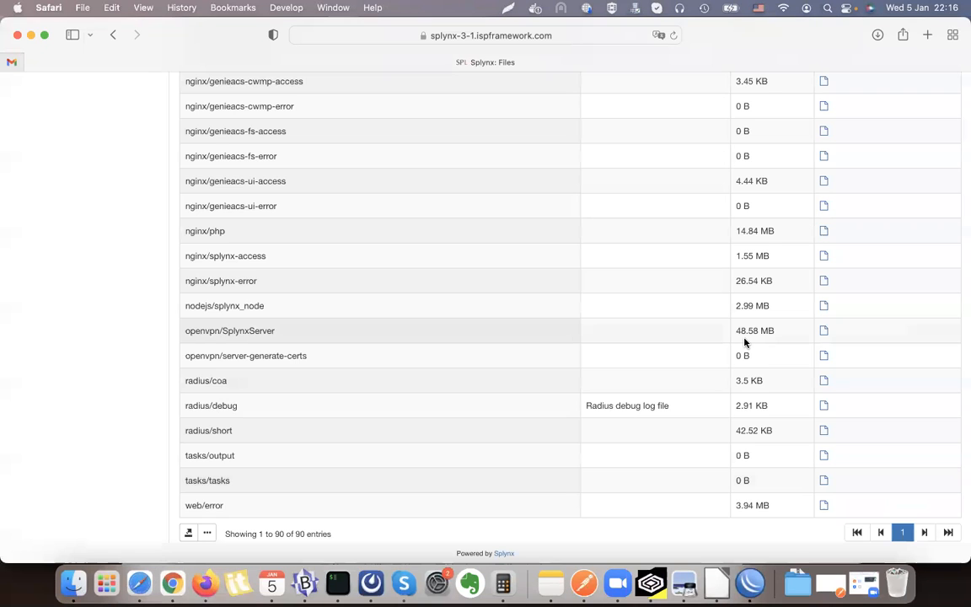
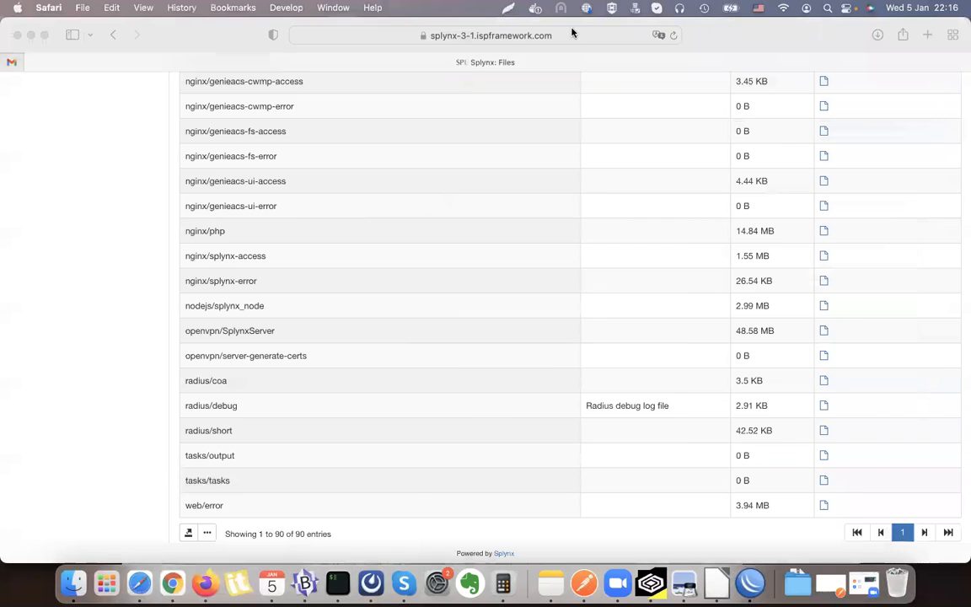
click(485, 34)
drag(456, 35, 297, 34)
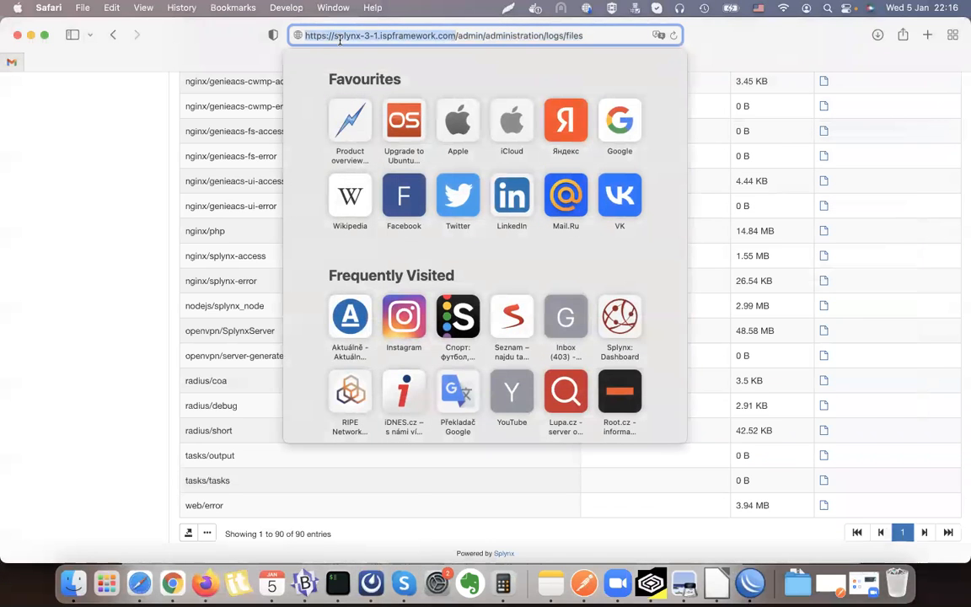
key(super+c)
click(337, 583)
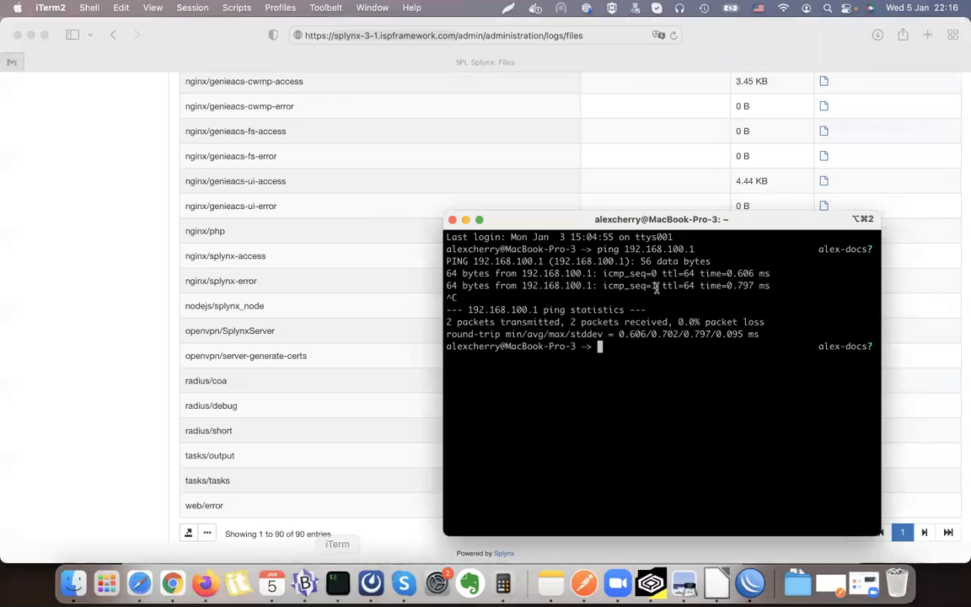
text(ssh root@)
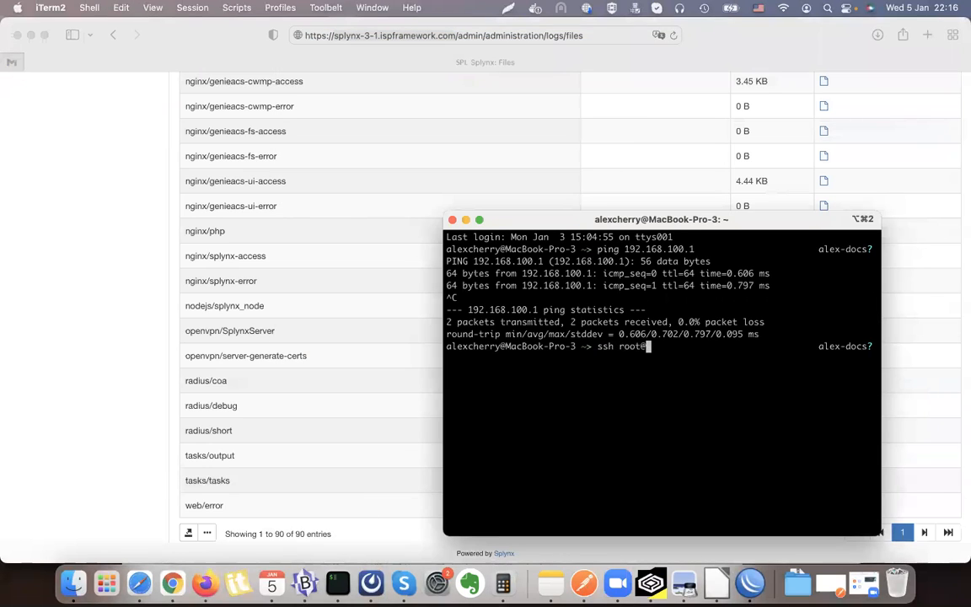
key(super+v)
key(Return)
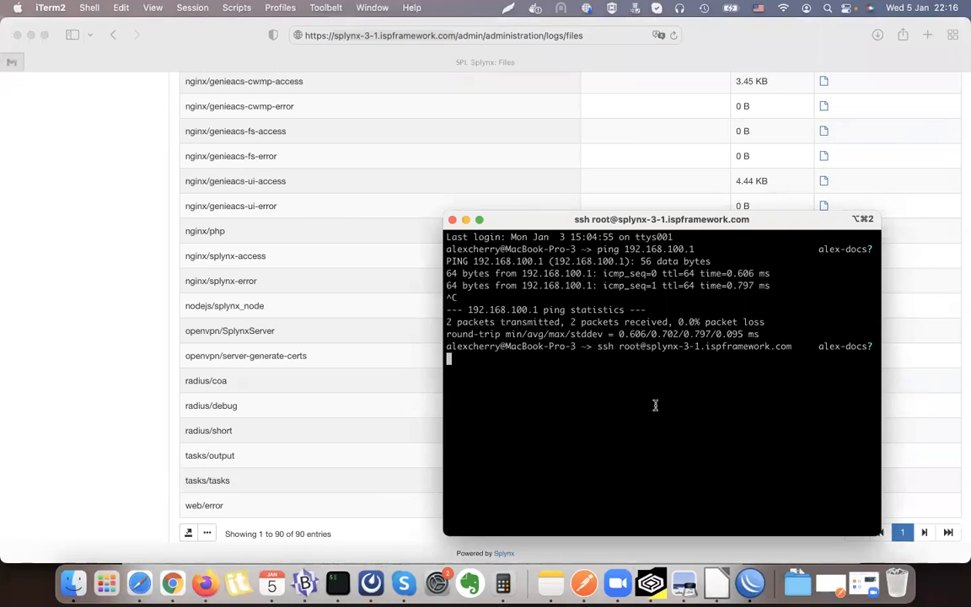
drag(714, 214, 506, 9)
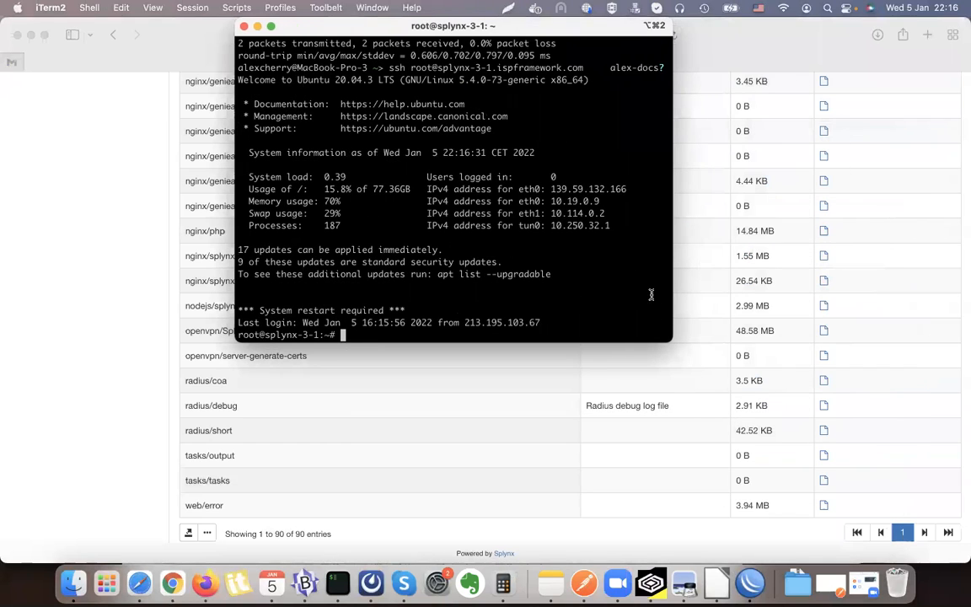
drag(669, 336, 903, 486)
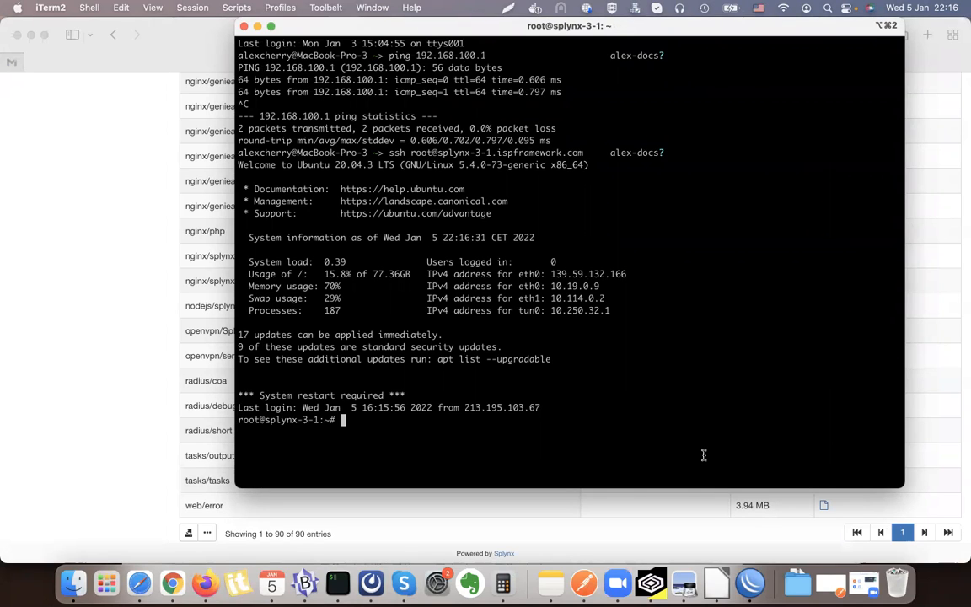
- Run service freeradius to list the actions available for the FreeRADIUS service
text(service freeradius)
key(BackSpace)
key(BackSpace)
key(BackSpace)
text(ius)
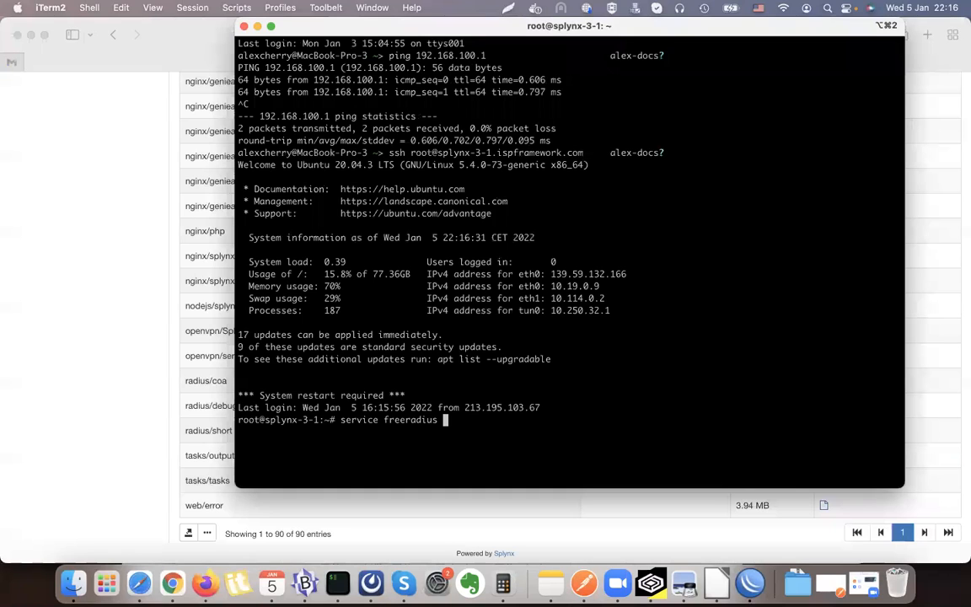
key(Return)
- Run service splynx_radd to list its available actions, and highlight the service name in the command
text(service s)
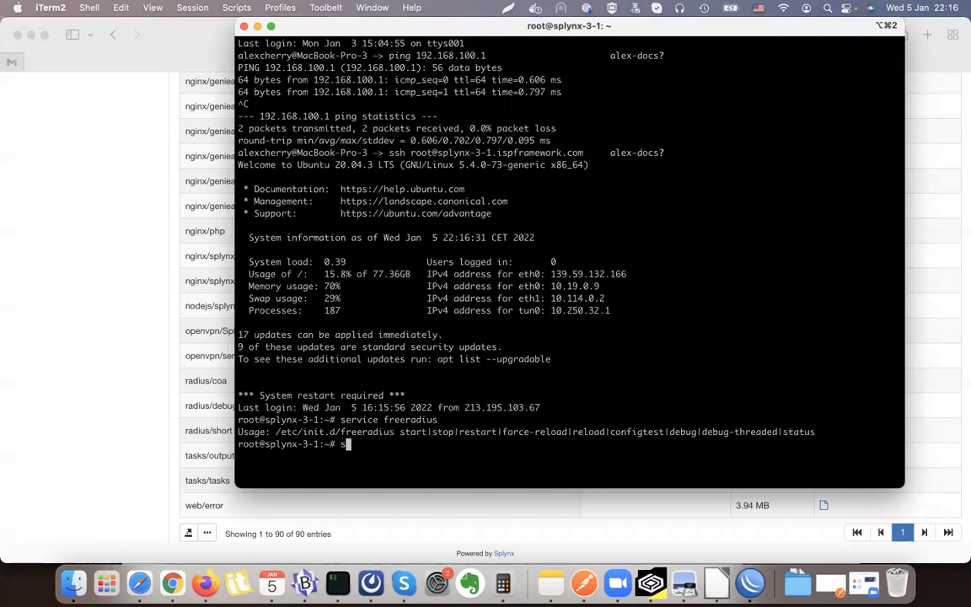
text(plynx_radd)
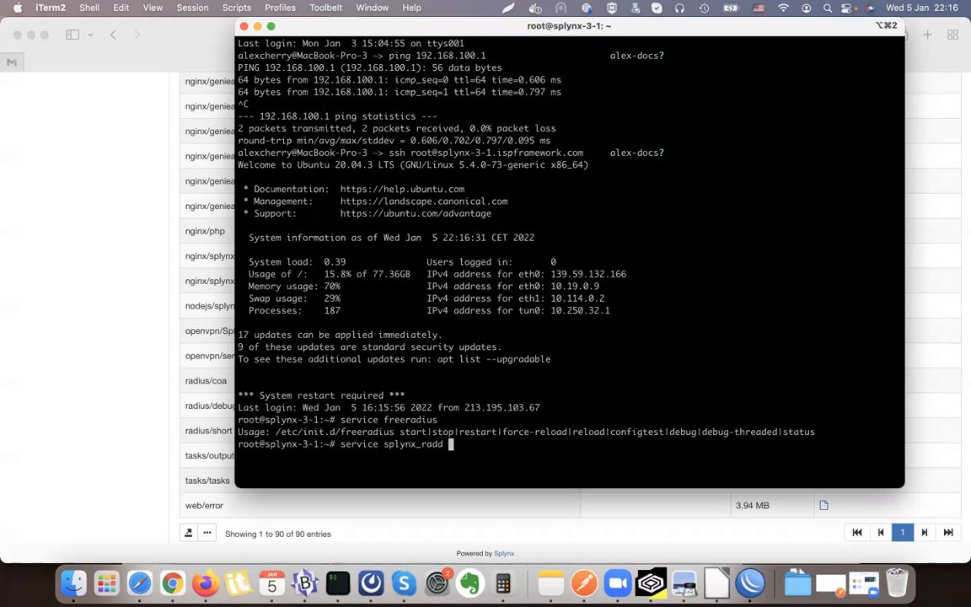
key(Return)
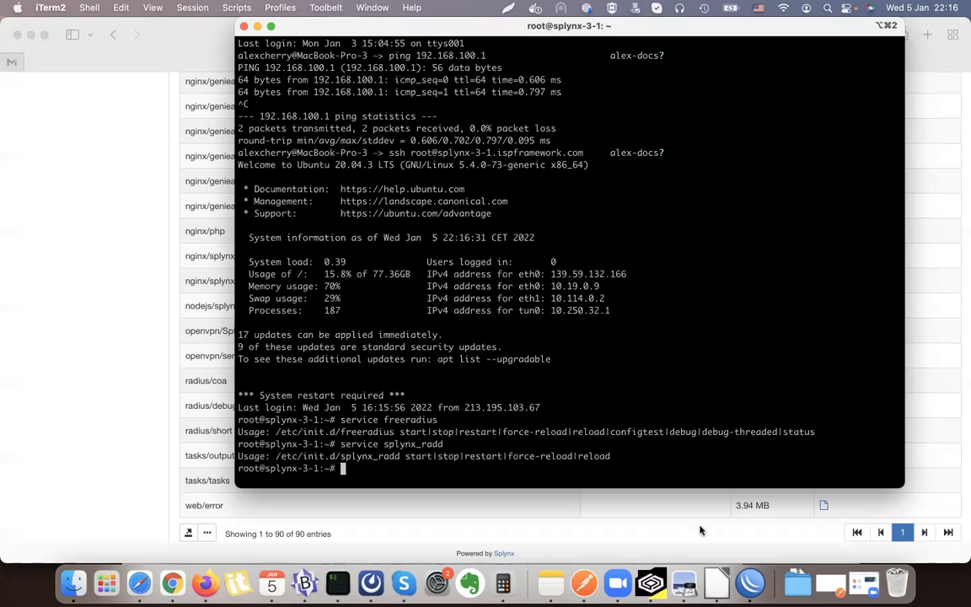
double_click(431, 444)
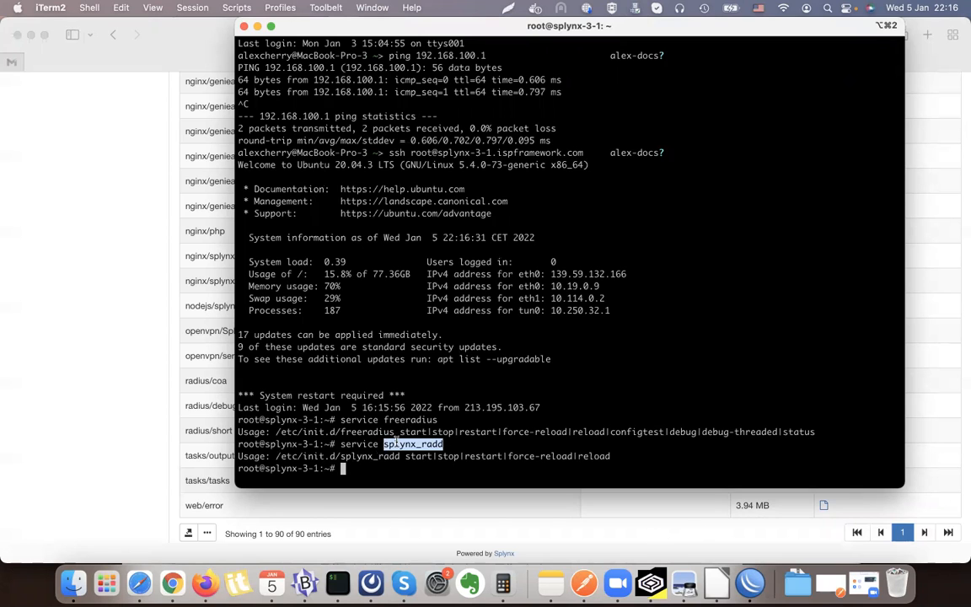
- Copy the freeradius service name and stop its running processes with killall freeradius
double_click(411, 419)
key(super+c)
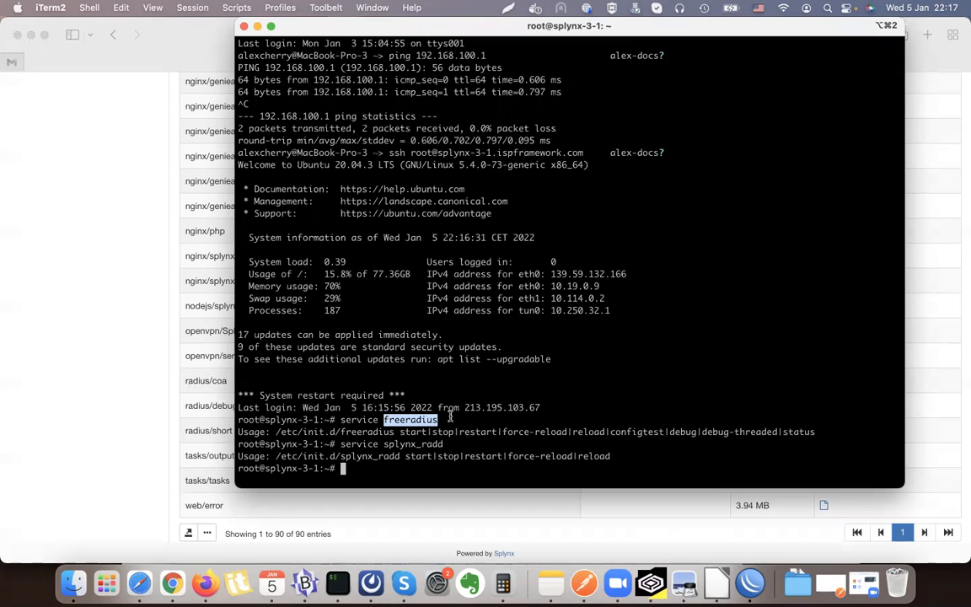
text(kill)
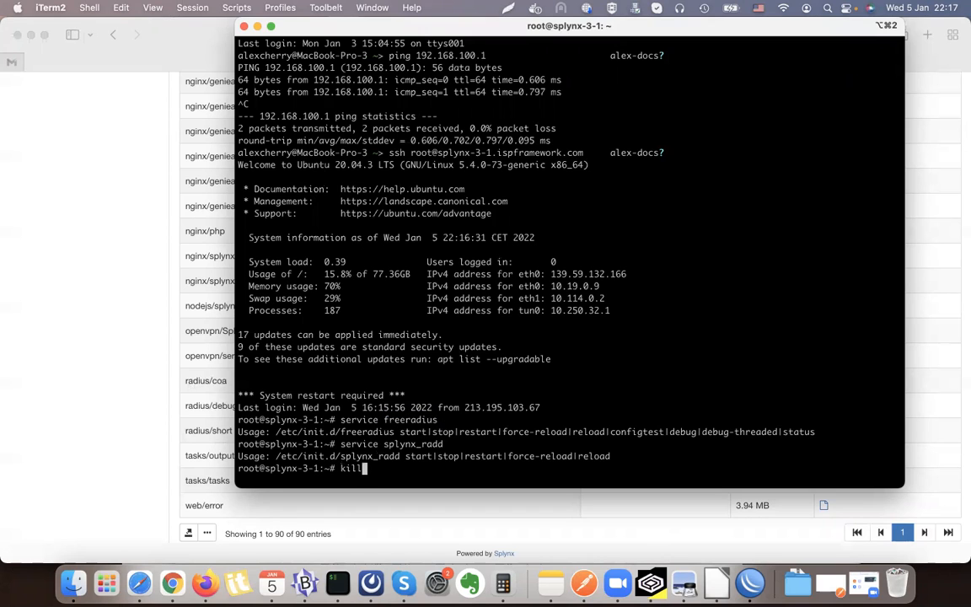
text(all freeradius)
key(Return)
- Try to start FreeRADIUS in verbose debug mode with freeradius -Xxxx
text(freeradous)
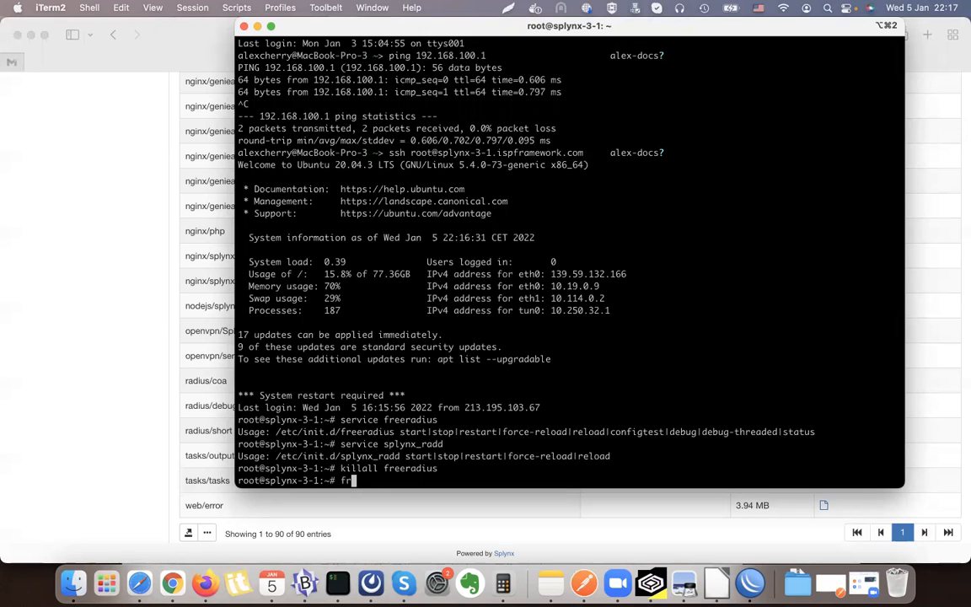
key(BackSpace)
key(BackSpace)
key(BackSpace)
key(BackSpace)
key(BackSpace)
text(dius -X)
key(Return)
- Run killall freeradius again, and restart the server in debug mode with freeradius -Xxxx
text(killall freeradius)
key(Return)
key(Up)
key(Up)
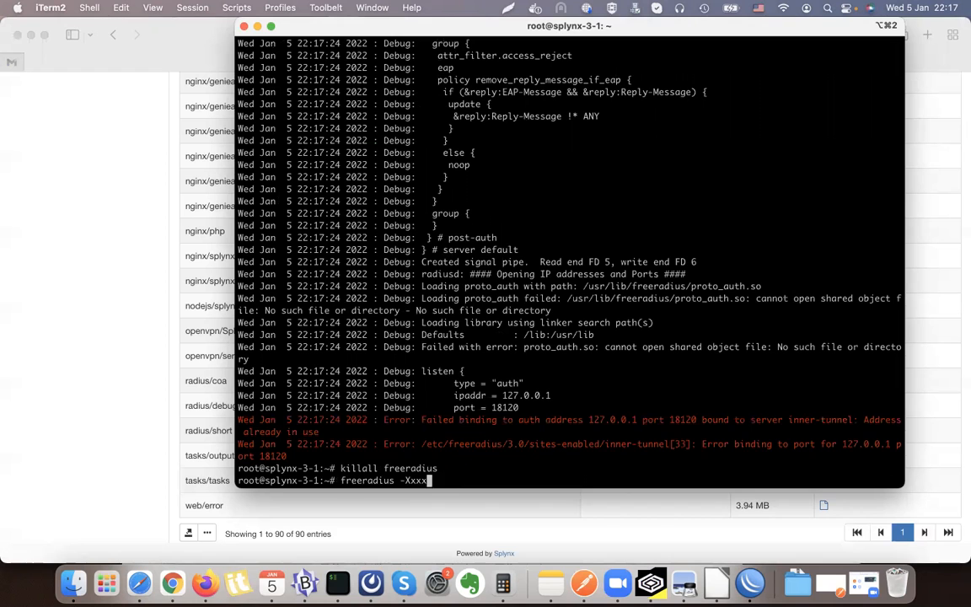
key(Return)
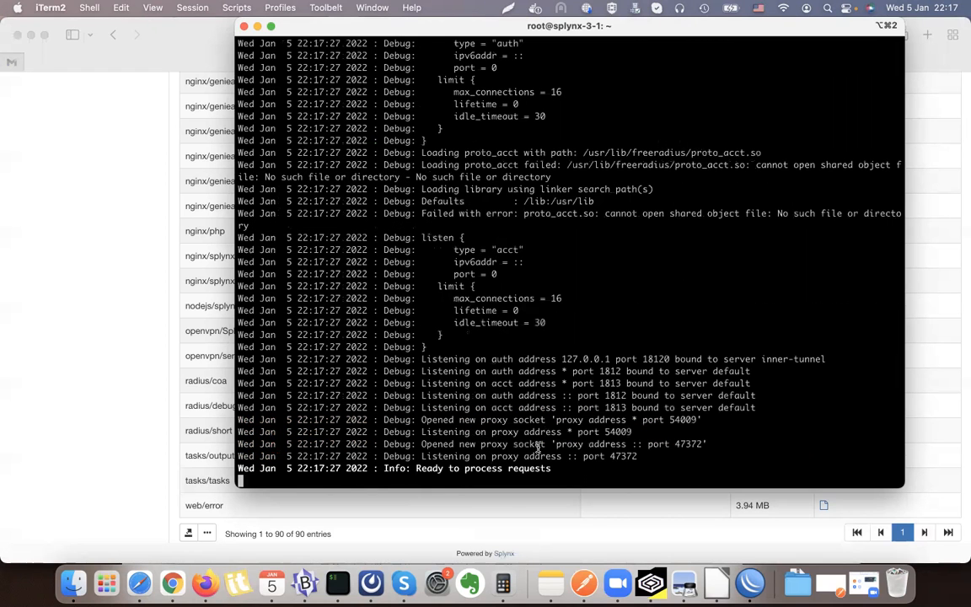
- Examine the debug output from the ready-to-process line through the attributes of the first Accounting-Request for ppp1
drag(560, 471, 315, 431)
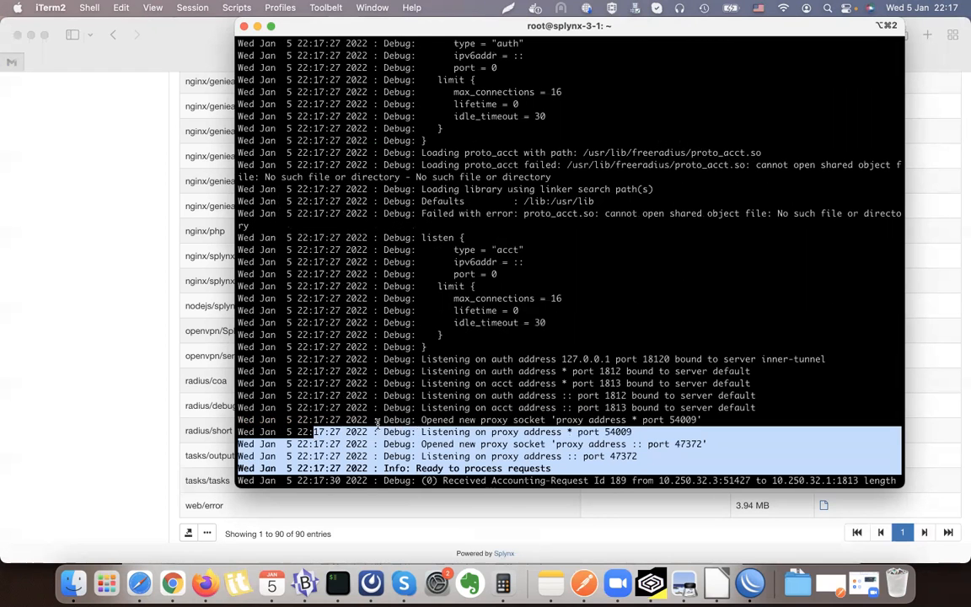
click(377, 423)
scroll(377, 423, down, 7)
drag(421, 238, 556, 503)
scroll(578, 425, down, 9)
scroll(579, 423, up, 3)
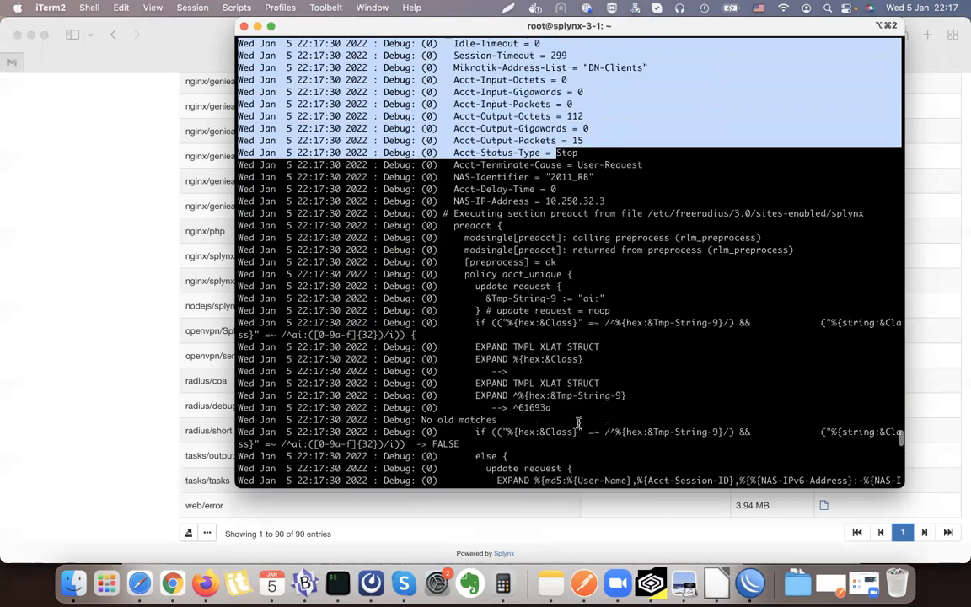
scroll(597, 286, down, 2)
scroll(597, 287, up, 8)
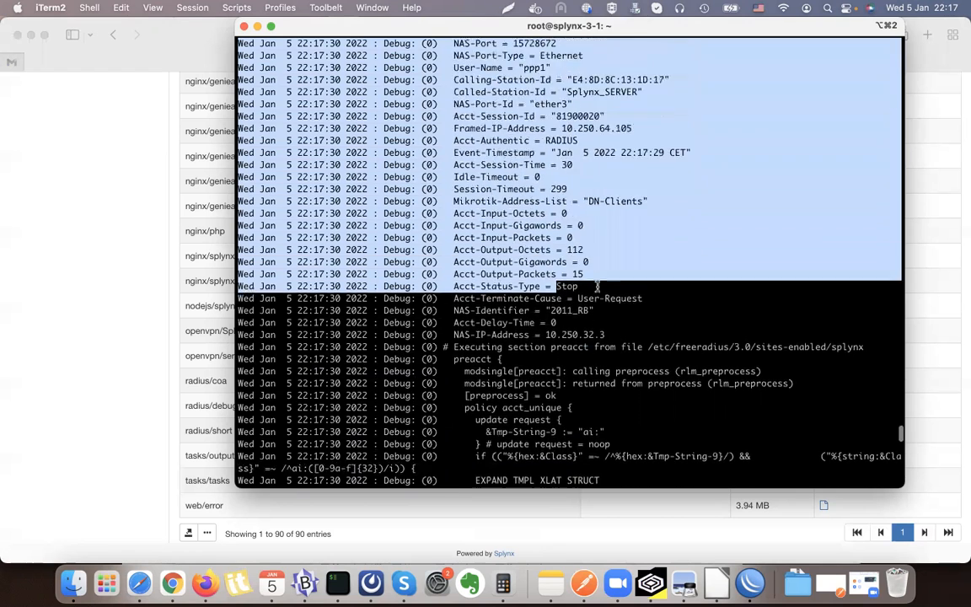
click(565, 323)
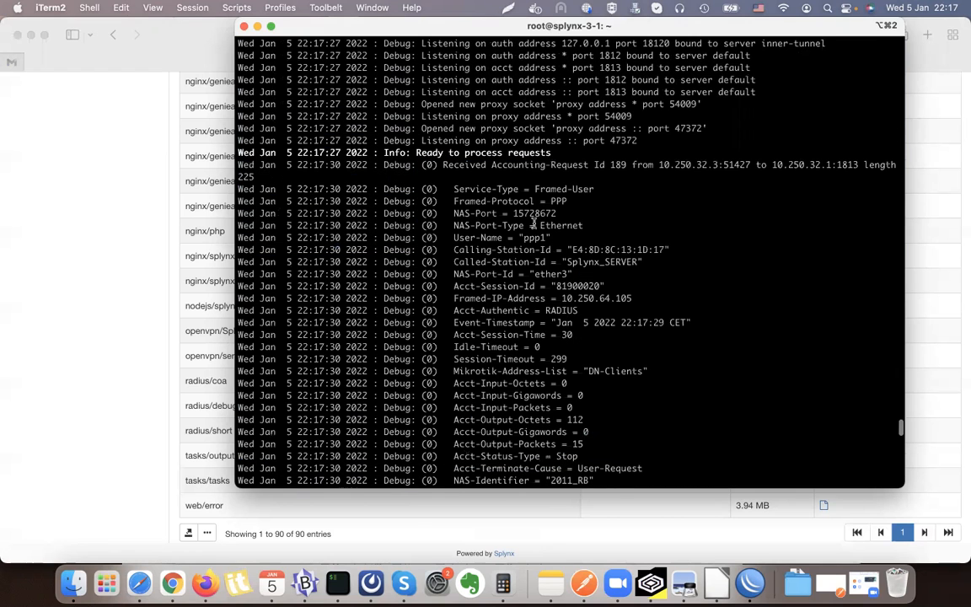
scroll(533, 235, up, 1)
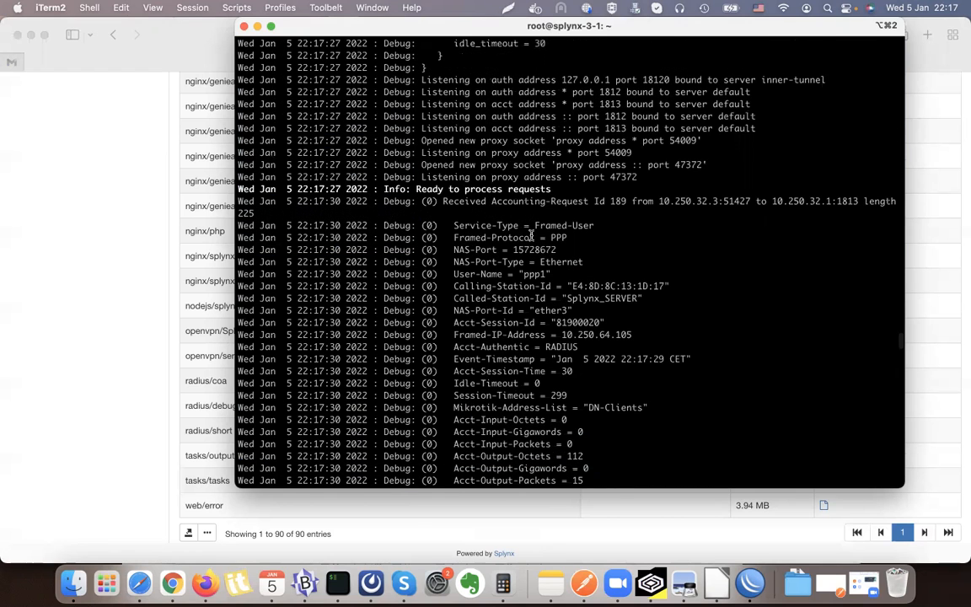
scroll(532, 236, down, 2)
scroll(532, 221, up, 2)
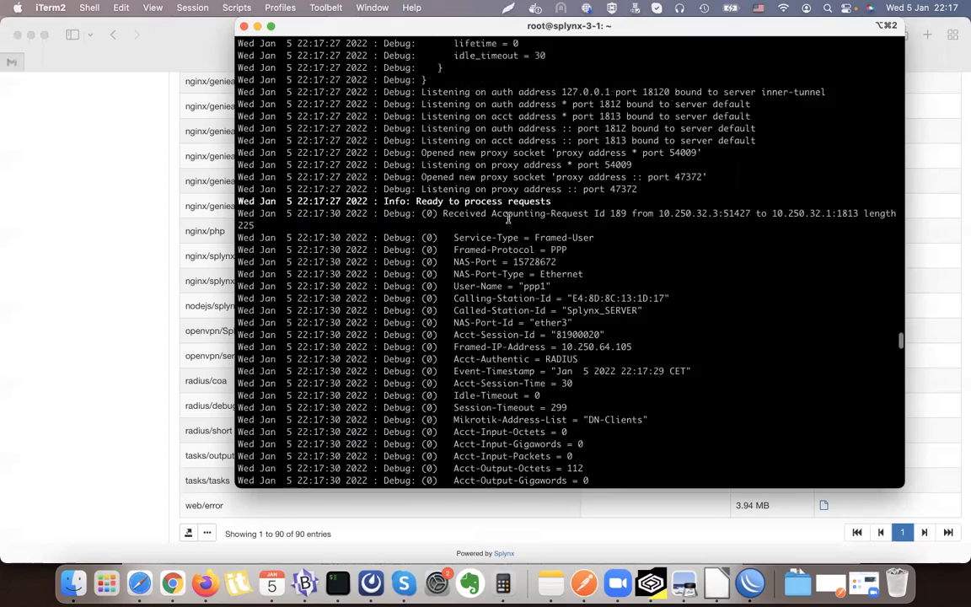
- Examine the debug output for ppp1's Access-Request, the Access-Accept reply attributes and the accounting start that follows
scroll(497, 213, down, 15)
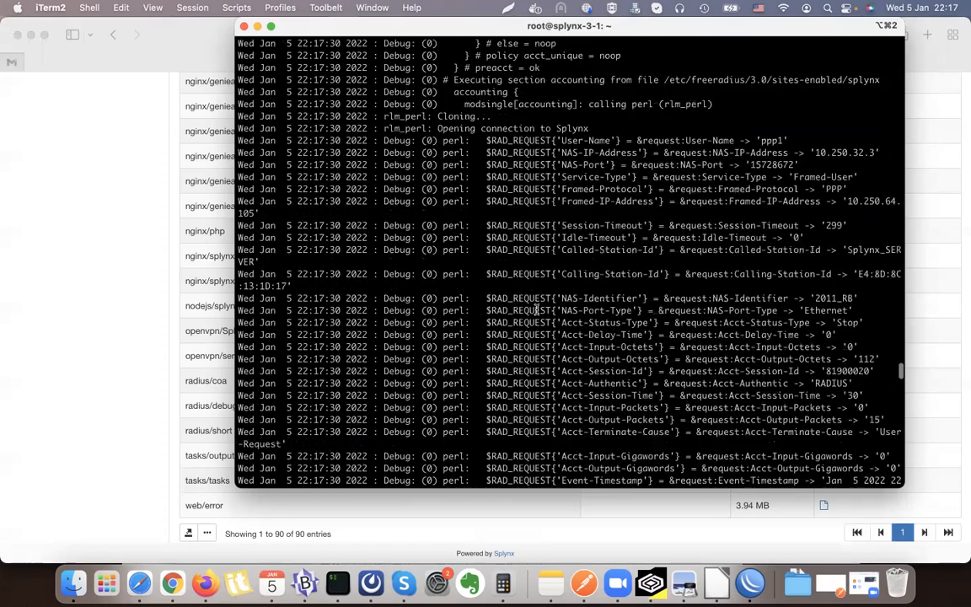
scroll(536, 309, down, 15)
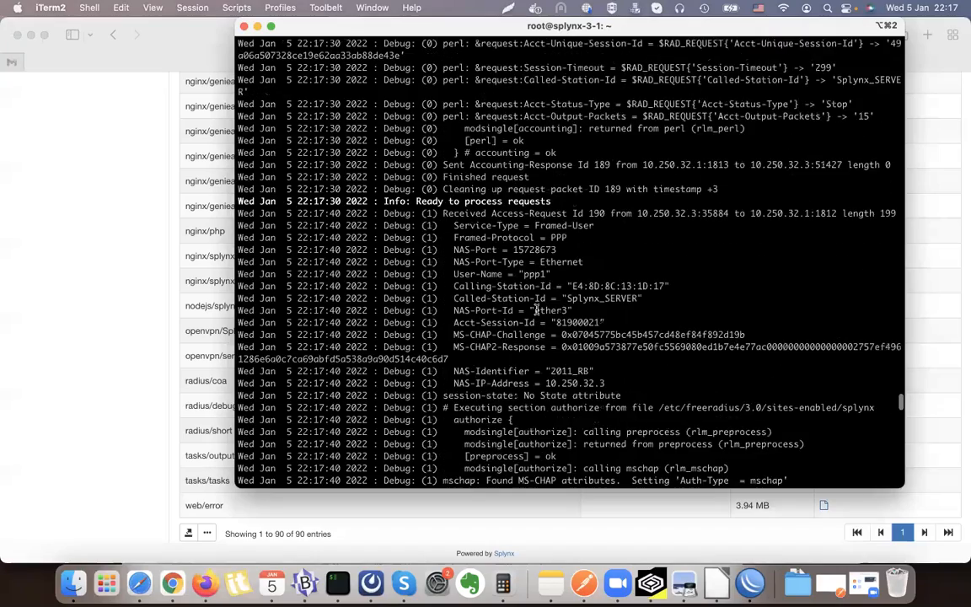
scroll(536, 309, down, 9)
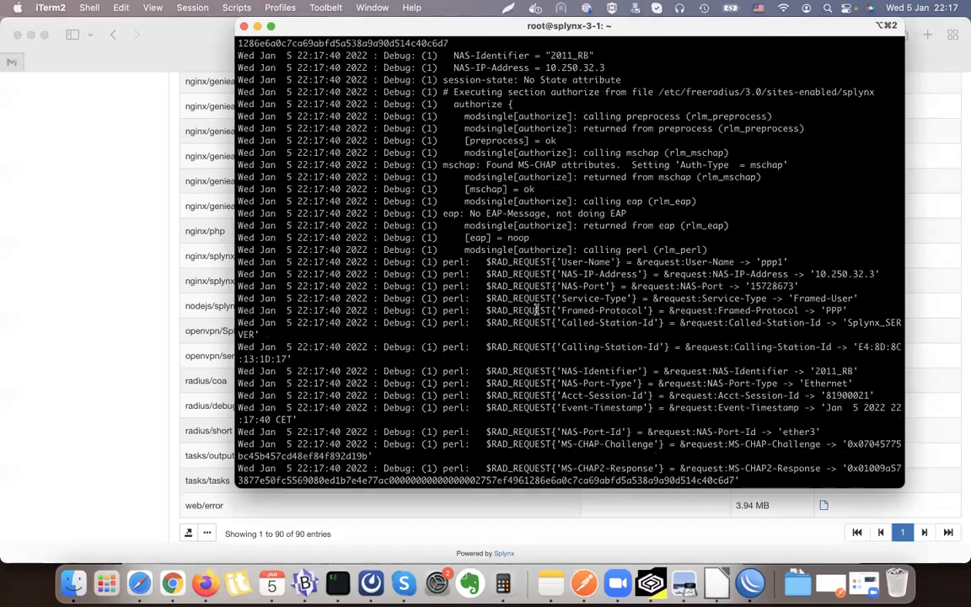
scroll(536, 309, down, 4)
scroll(536, 310, down, 12)
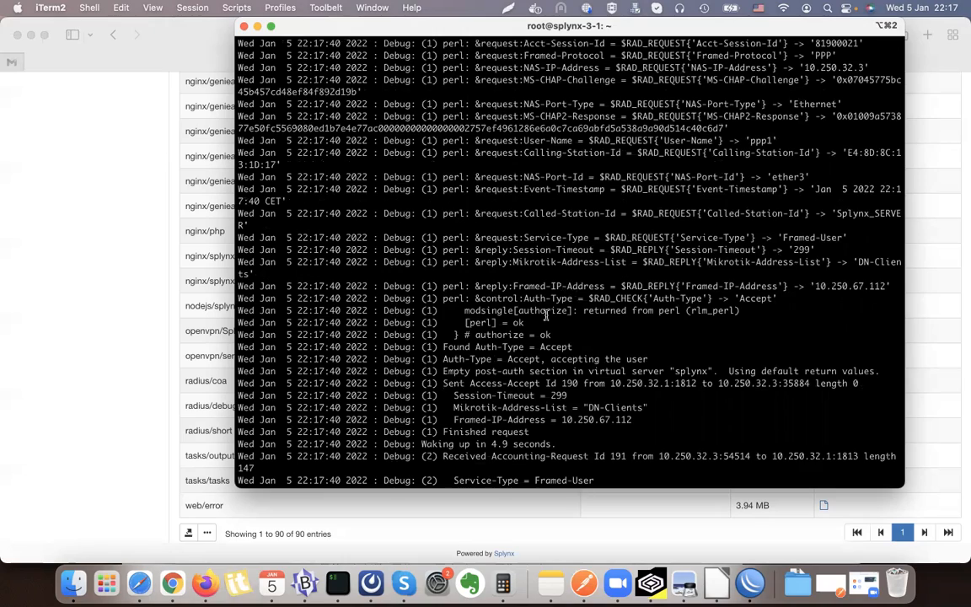
scroll(545, 315, down, 20)
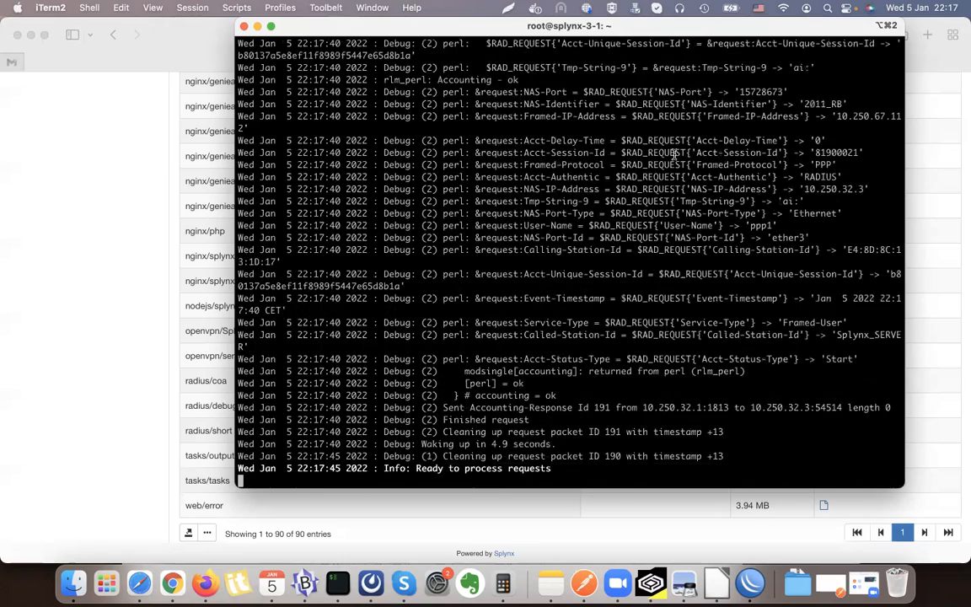